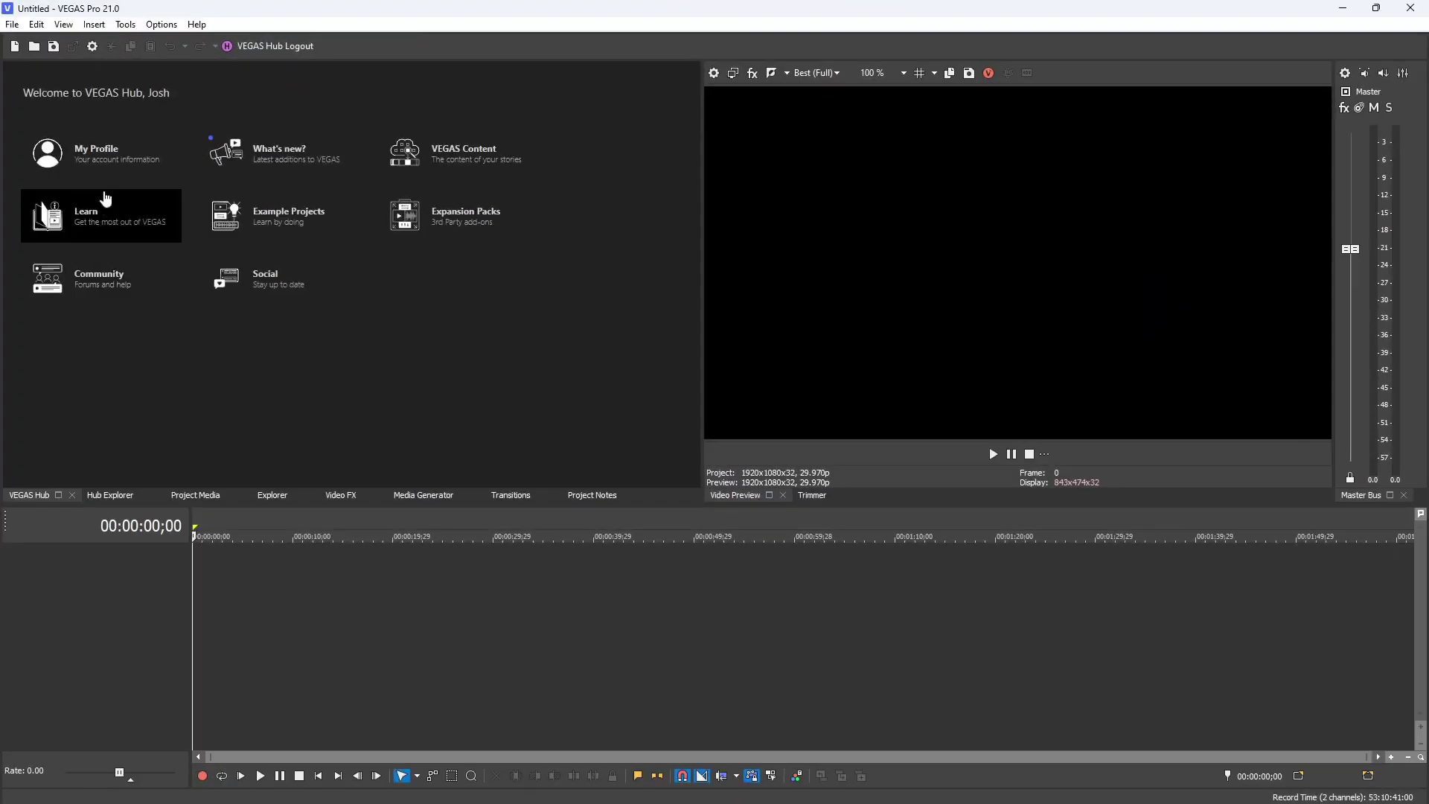
- View the account profile, then open What's New and expand and collapse the Online Help entry
{"action": "left_click", "coordinate": [55, 155]}
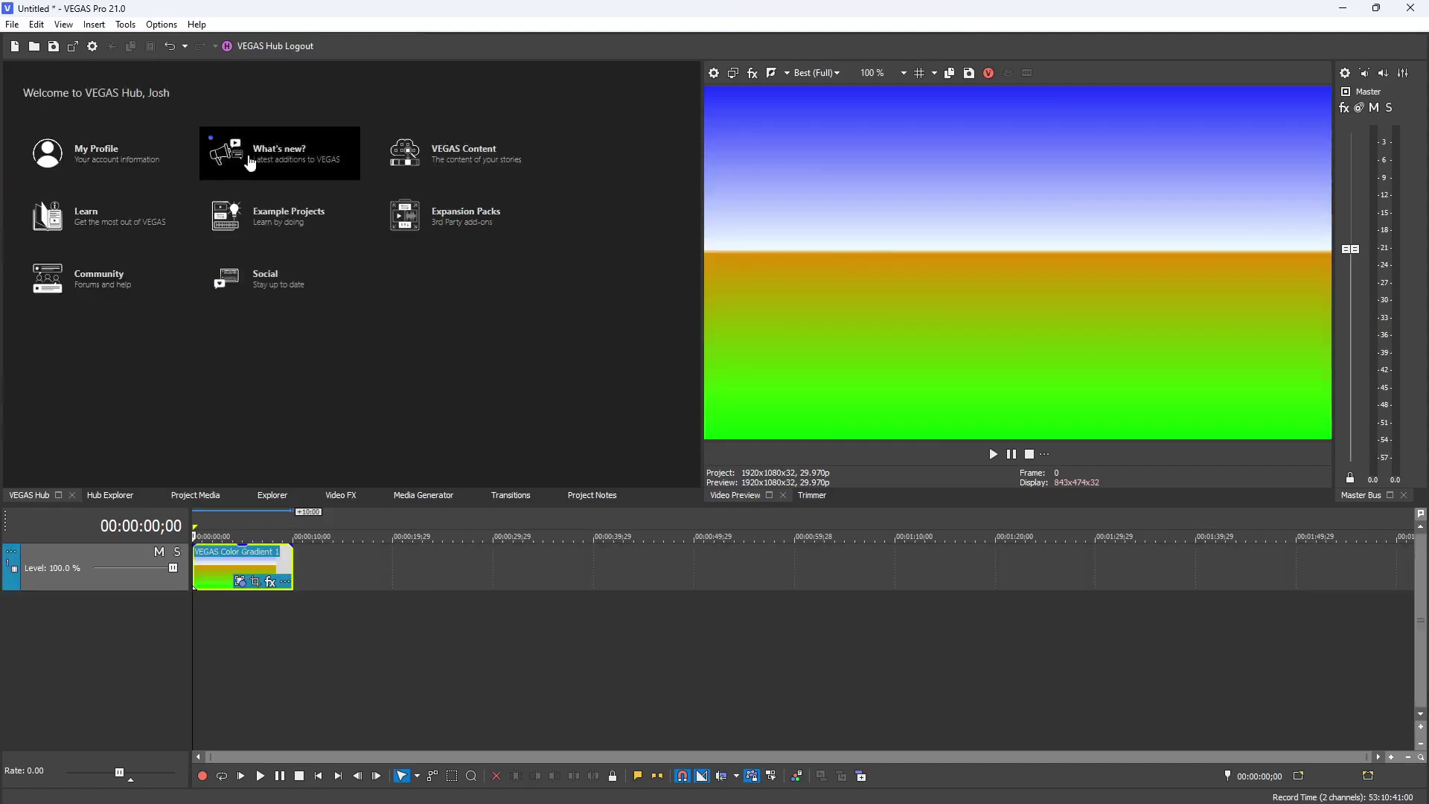
{"action": "left_click", "coordinate": [248, 154]}
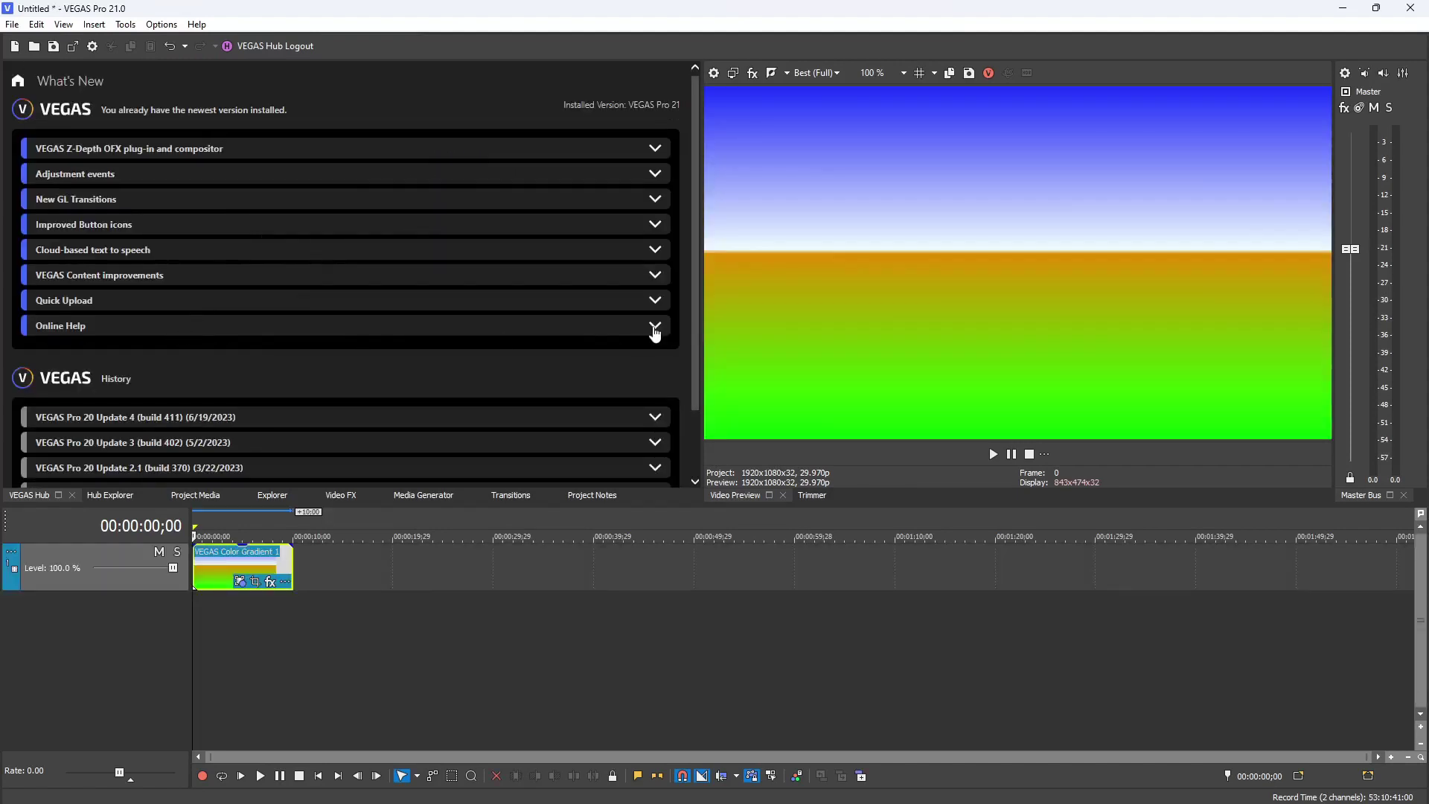
{"action": "left_click", "coordinate": [655, 330]}
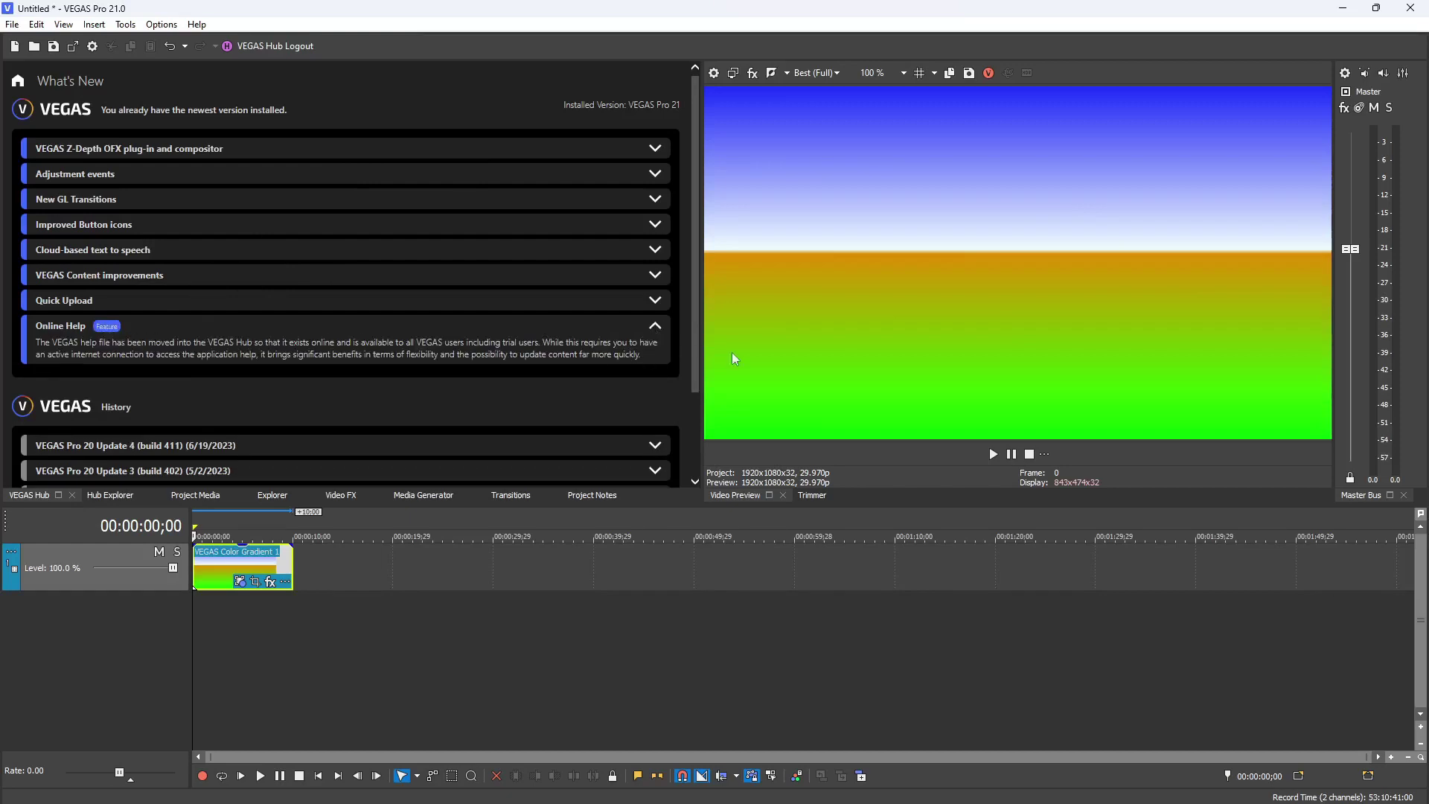
{"action": "left_click", "coordinate": [656, 331]}
- Scroll through the What's New list and return to the VEGAS Hub home page
{"action": "scroll", "coordinate": [298, 238], "scroll_direction": "down", "scroll_amount": 2}
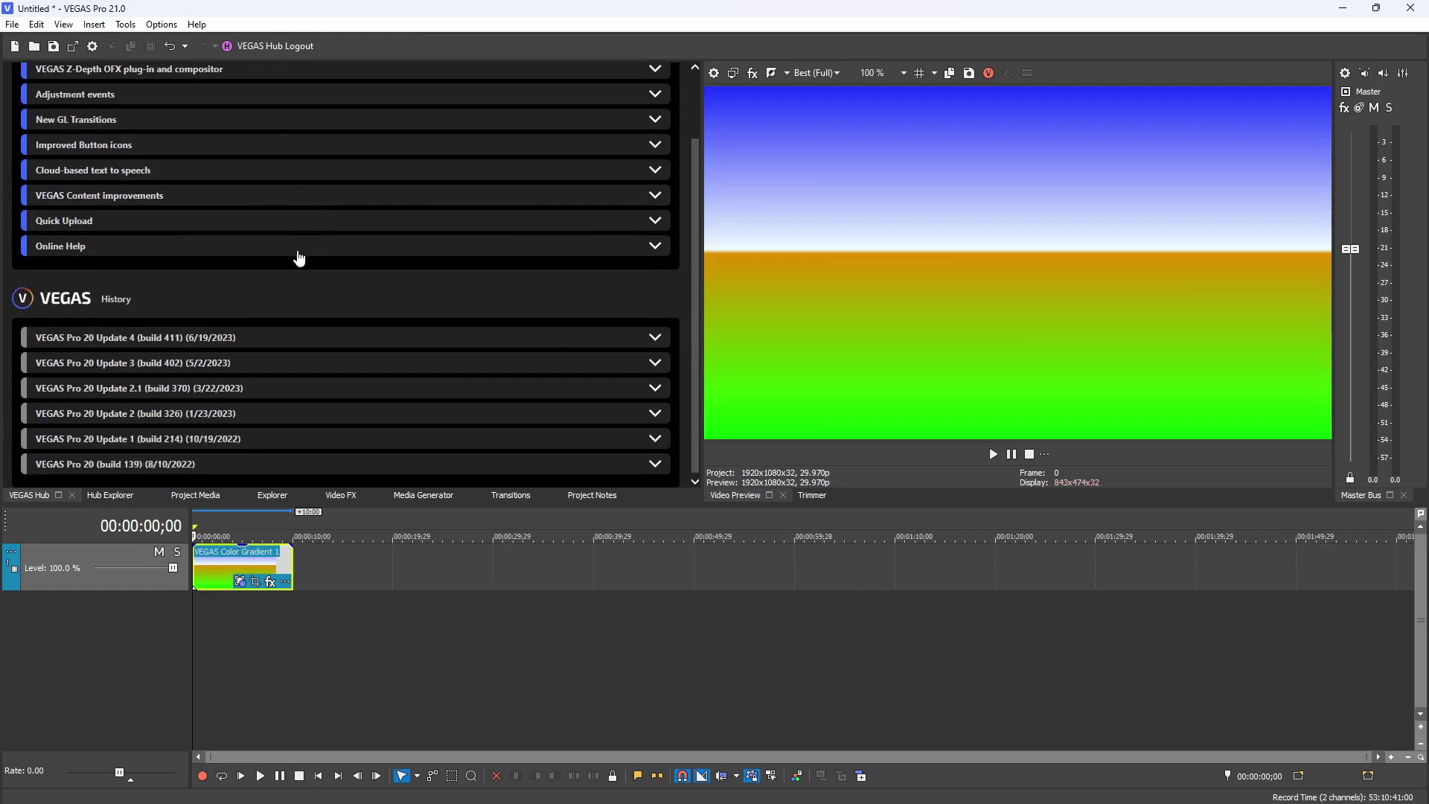
{"action": "scroll", "coordinate": [297, 257], "scroll_direction": "up", "scroll_amount": 1}
{"action": "scroll", "coordinate": [297, 257], "scroll_direction": "up", "scroll_amount": 1}
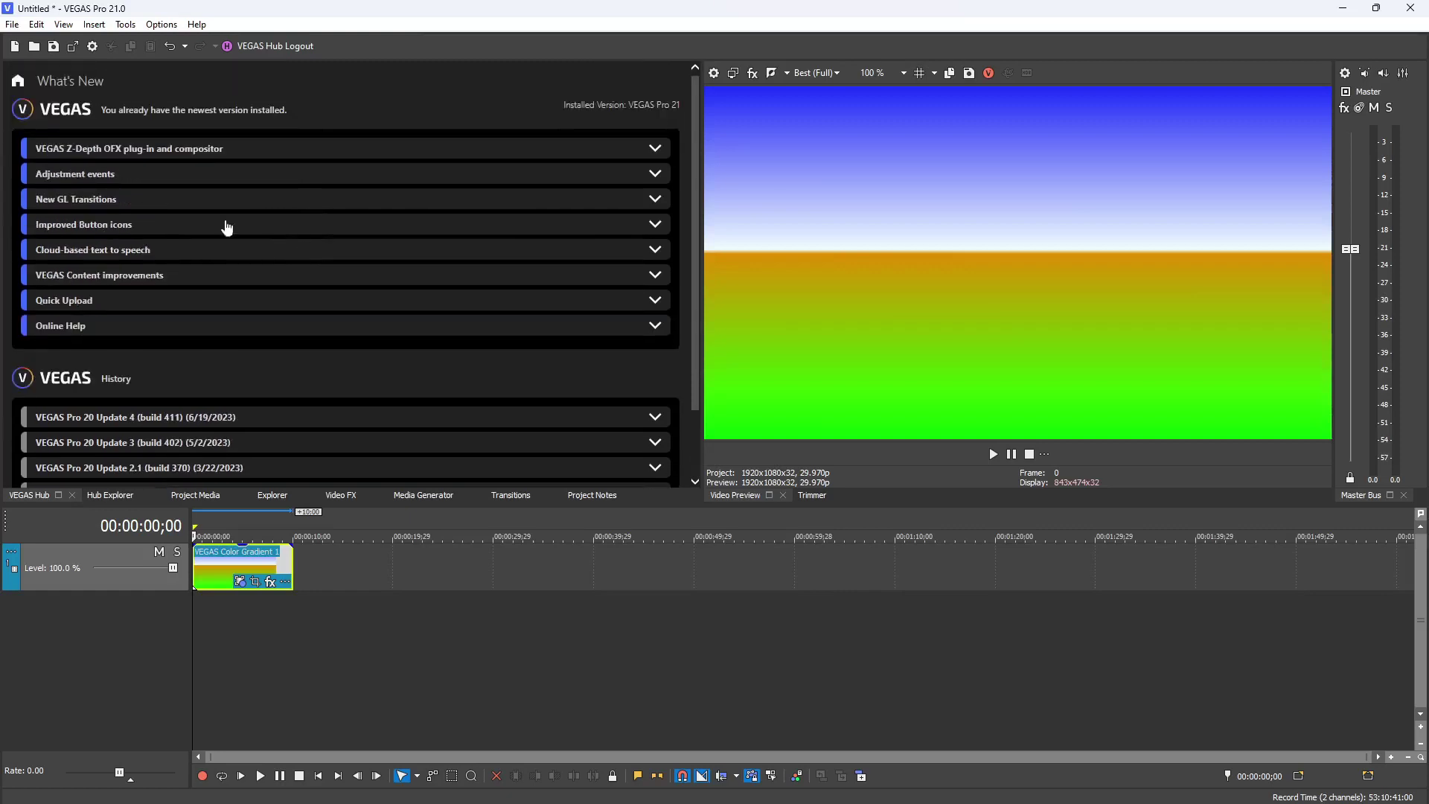
{"action": "left_click", "coordinate": [19, 84]}
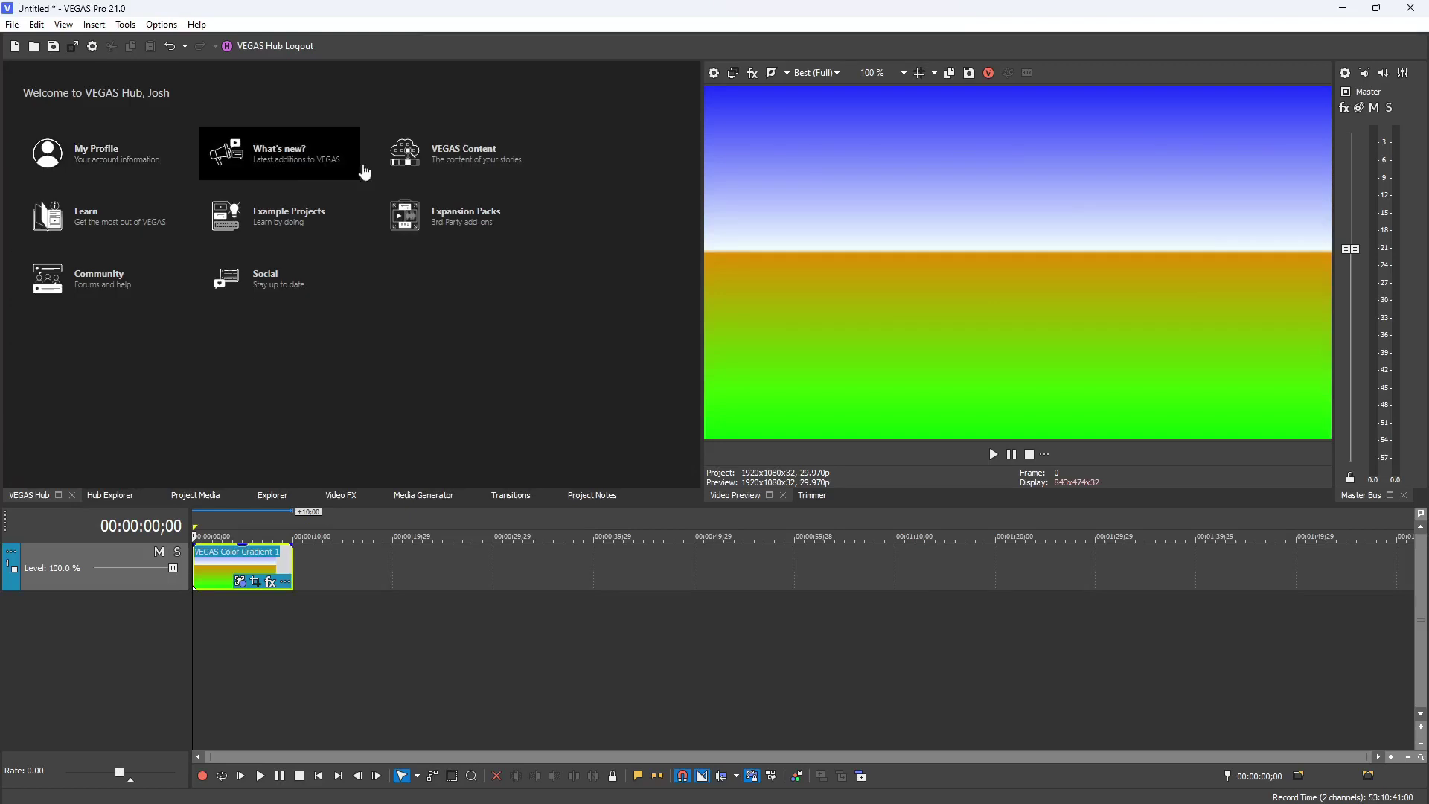
{"action": "left_click", "coordinate": [409, 163]}
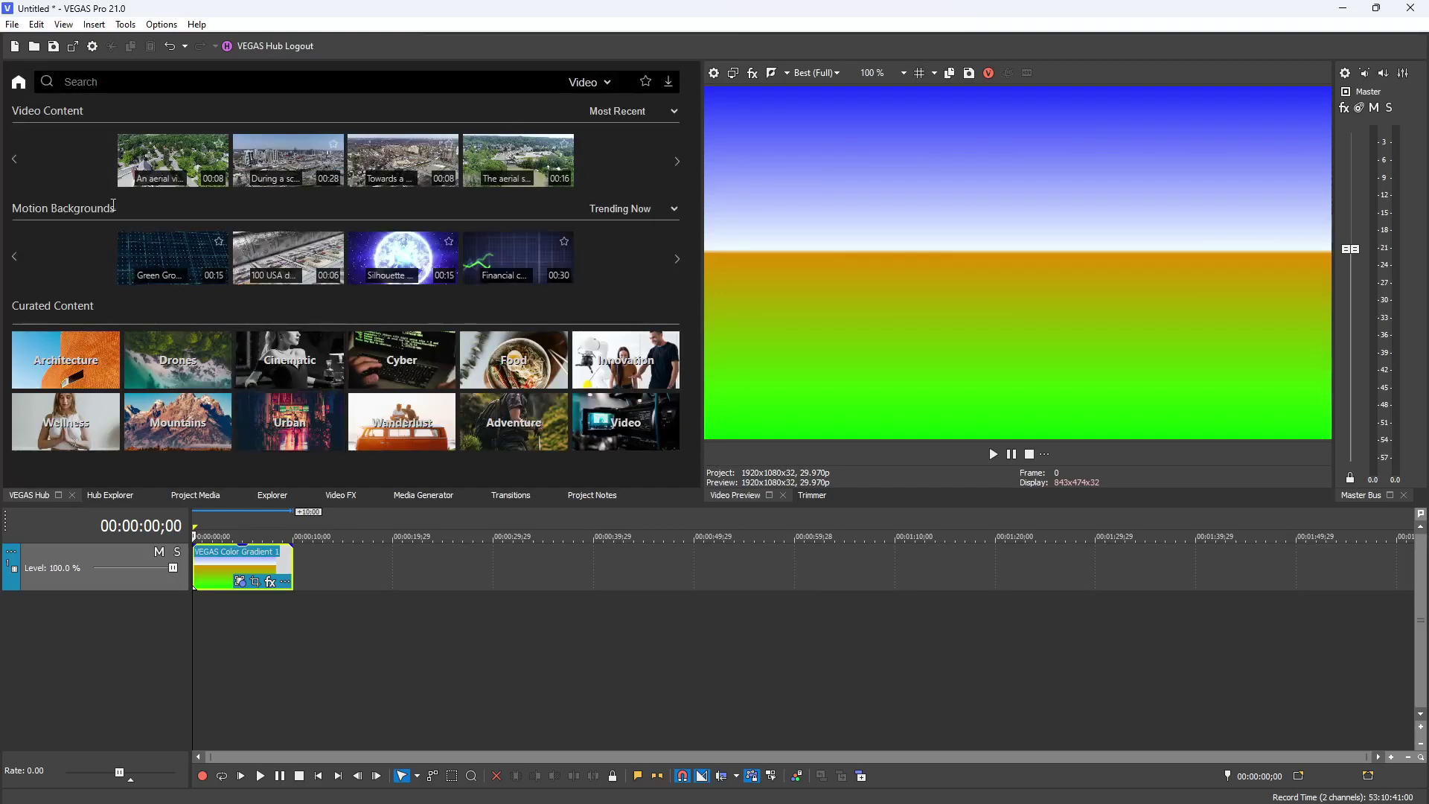
{"action": "left_click", "coordinate": [20, 85]}
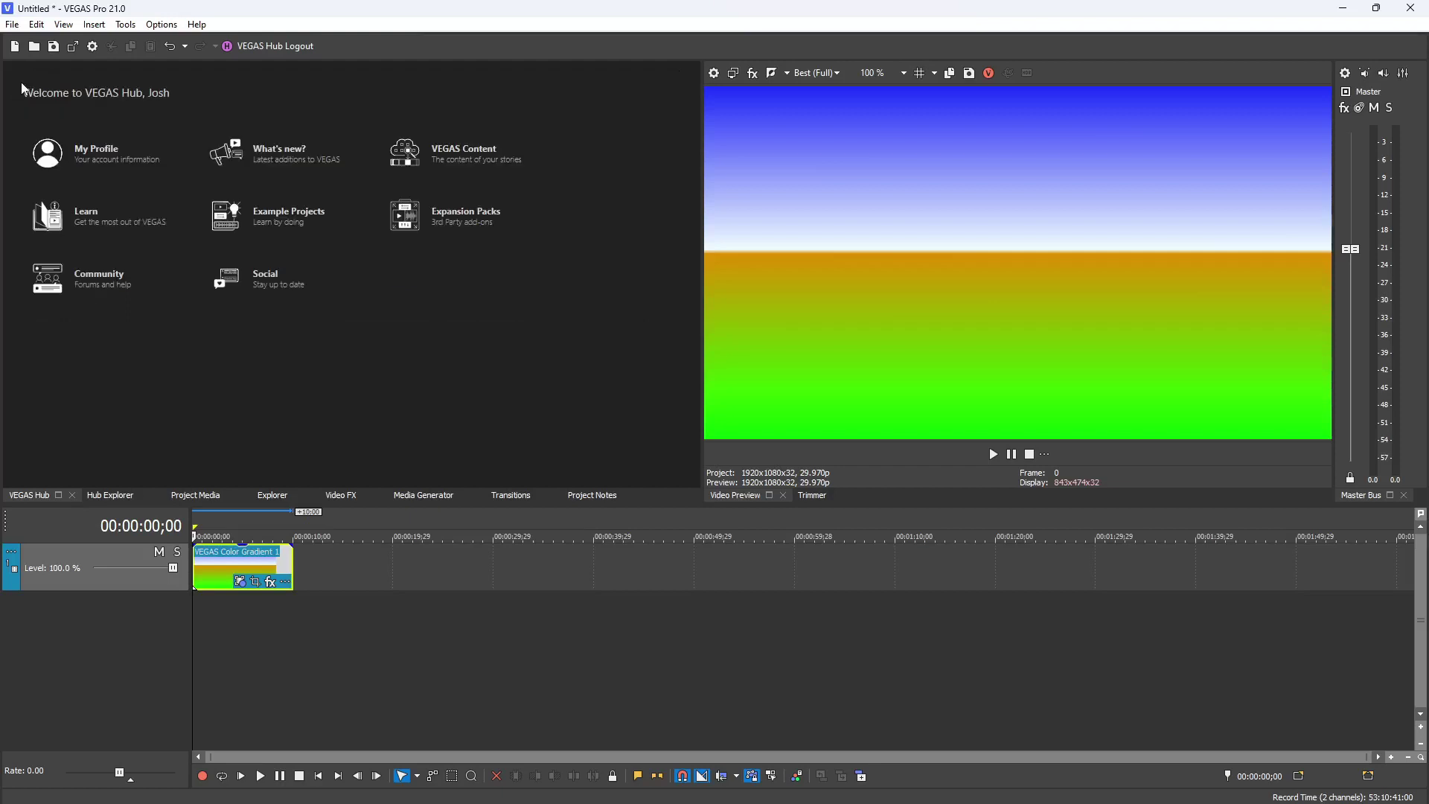
{"action": "left_click", "coordinate": [52, 227]}
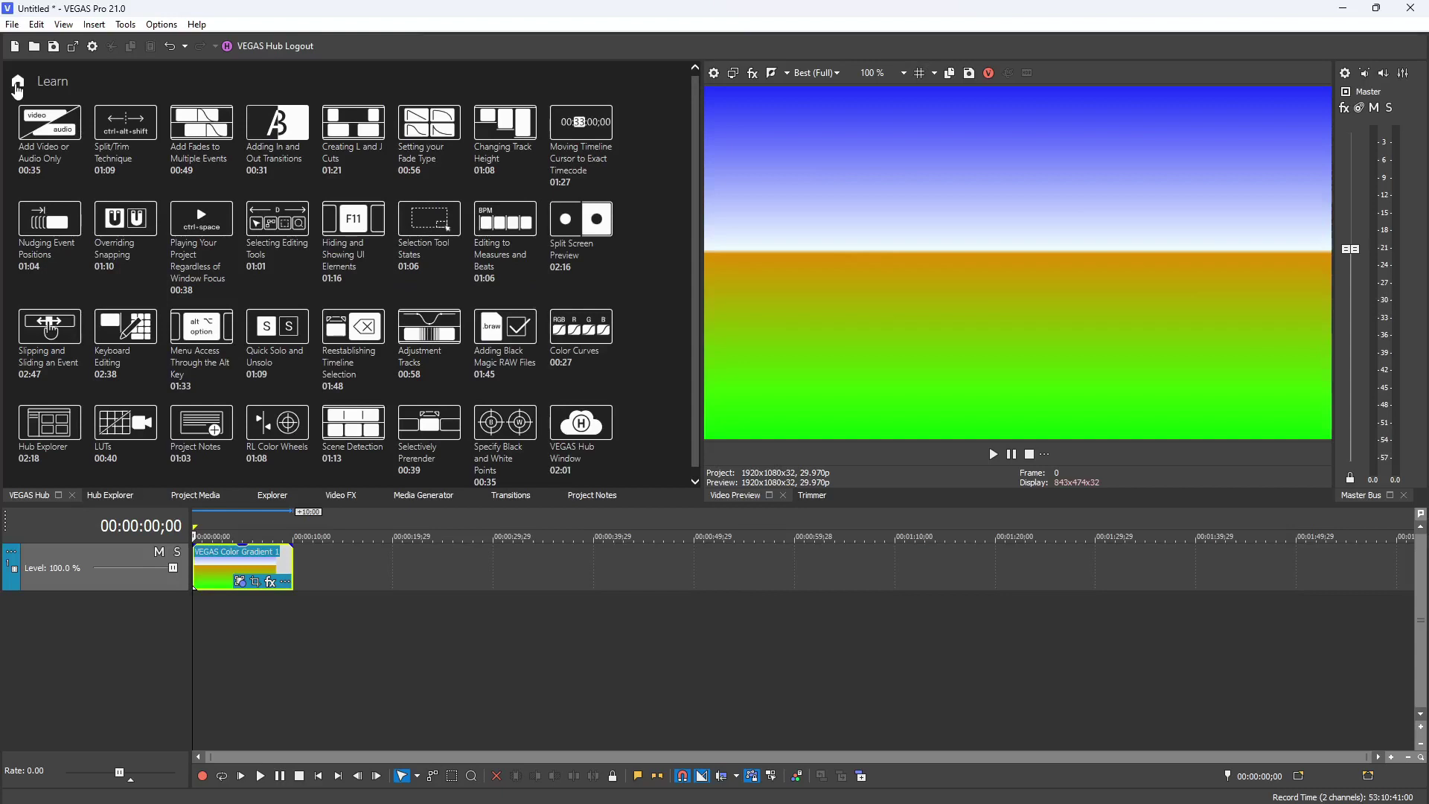
{"action": "left_click", "coordinate": [18, 86]}
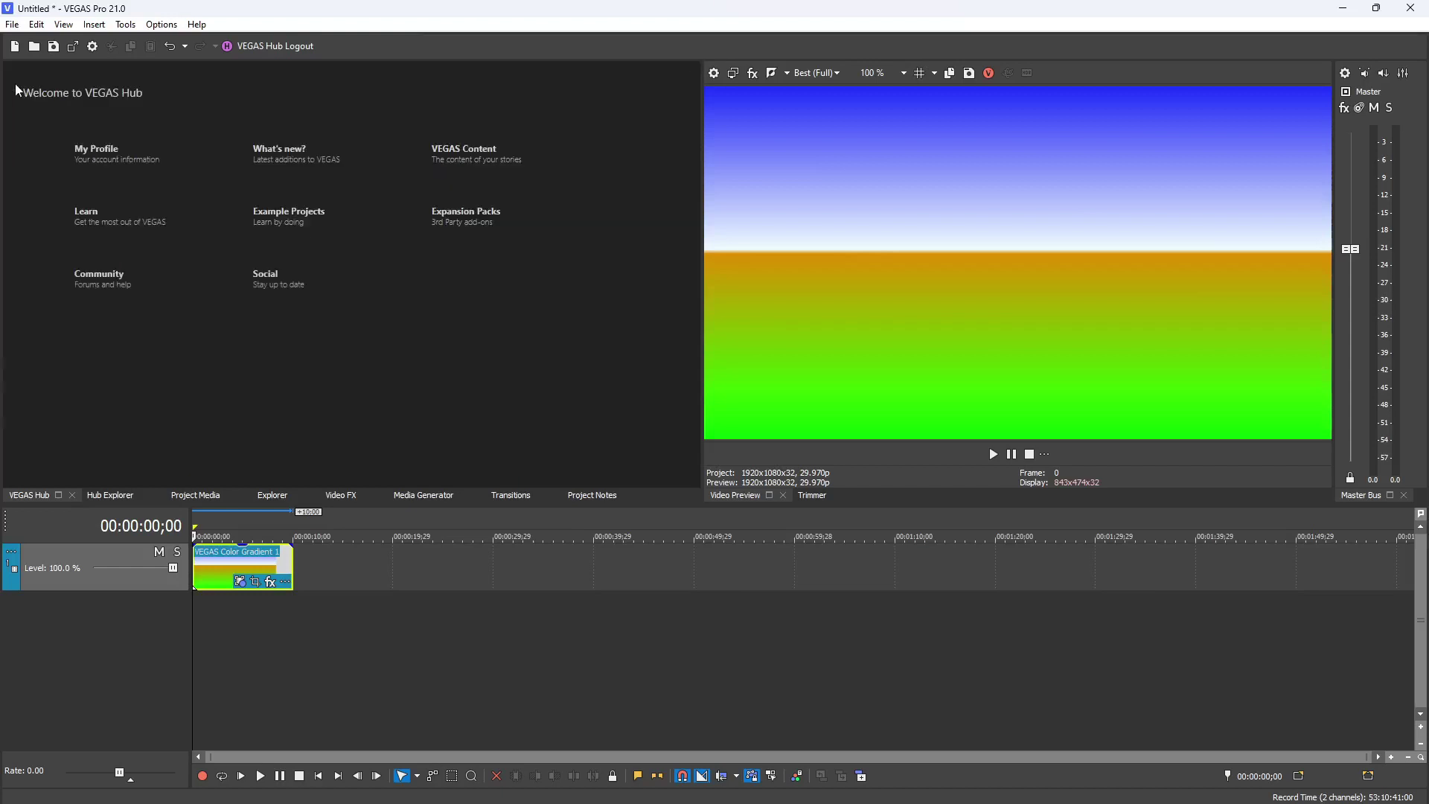
{"action": "left_click", "coordinate": [231, 223]}
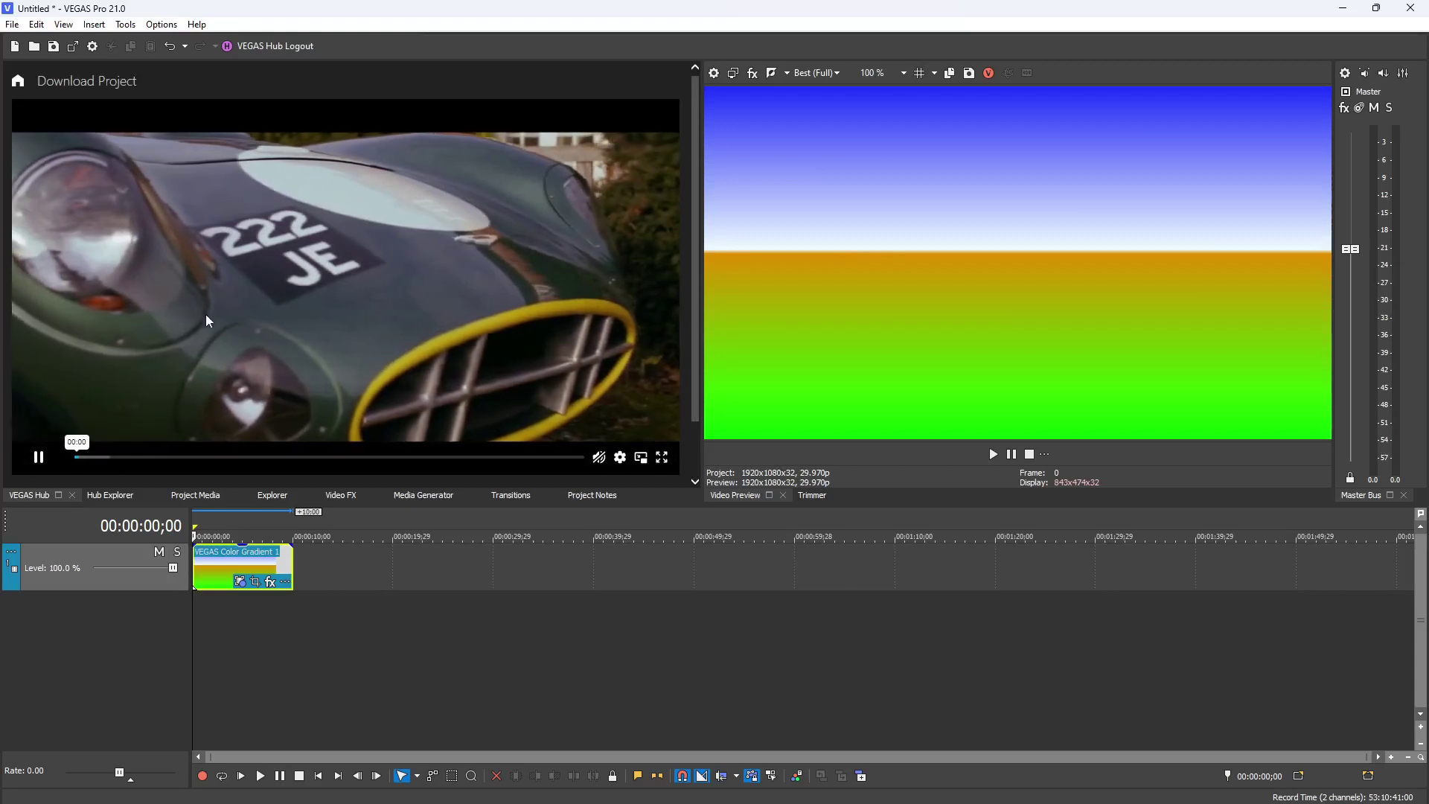
{"action": "scroll", "coordinate": [270, 284], "scroll_direction": "down", "scroll_amount": 1}
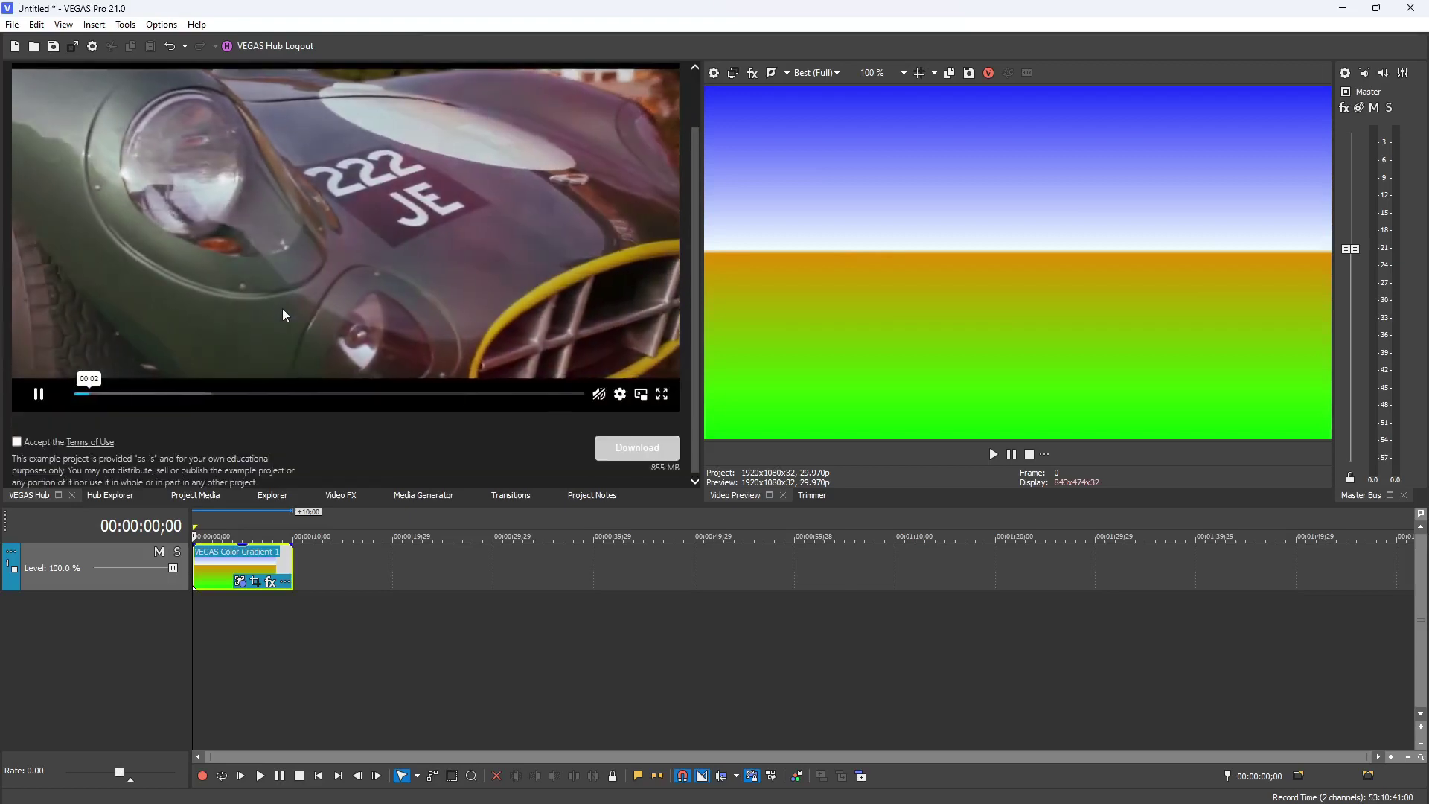
{"action": "scroll", "coordinate": [198, 216], "scroll_direction": "up", "scroll_amount": 1}
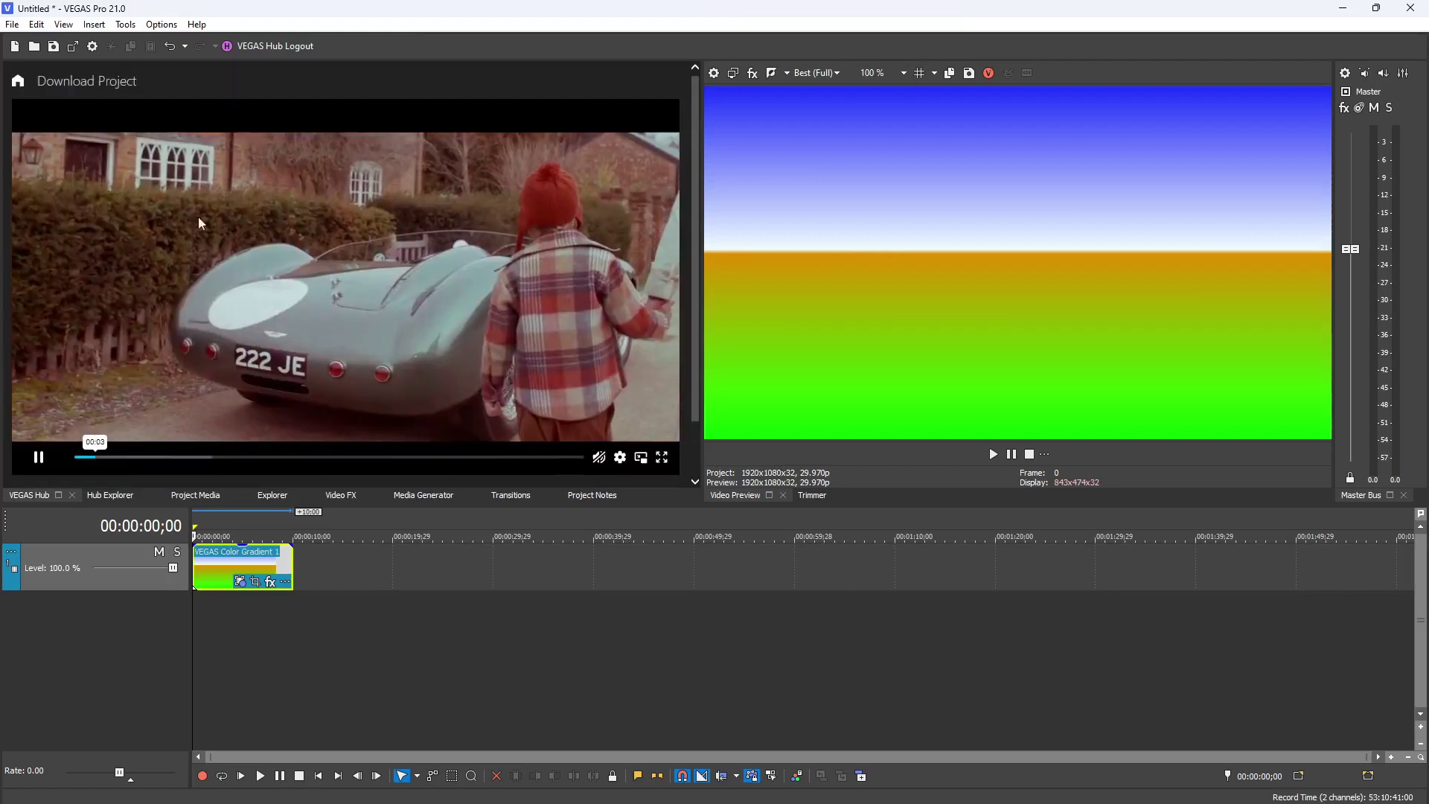
{"action": "left_click", "coordinate": [18, 81]}
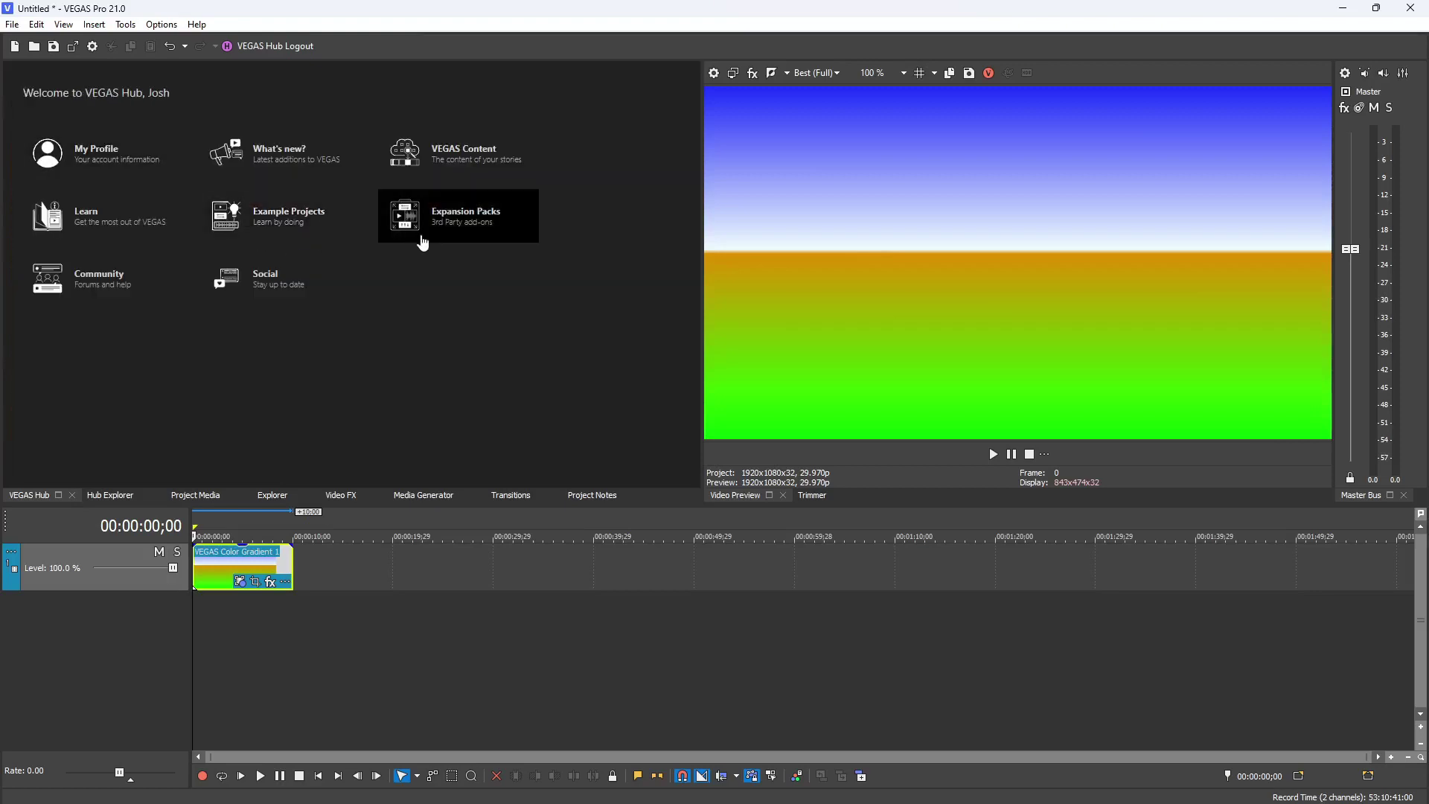
{"action": "left_click", "coordinate": [403, 220]}
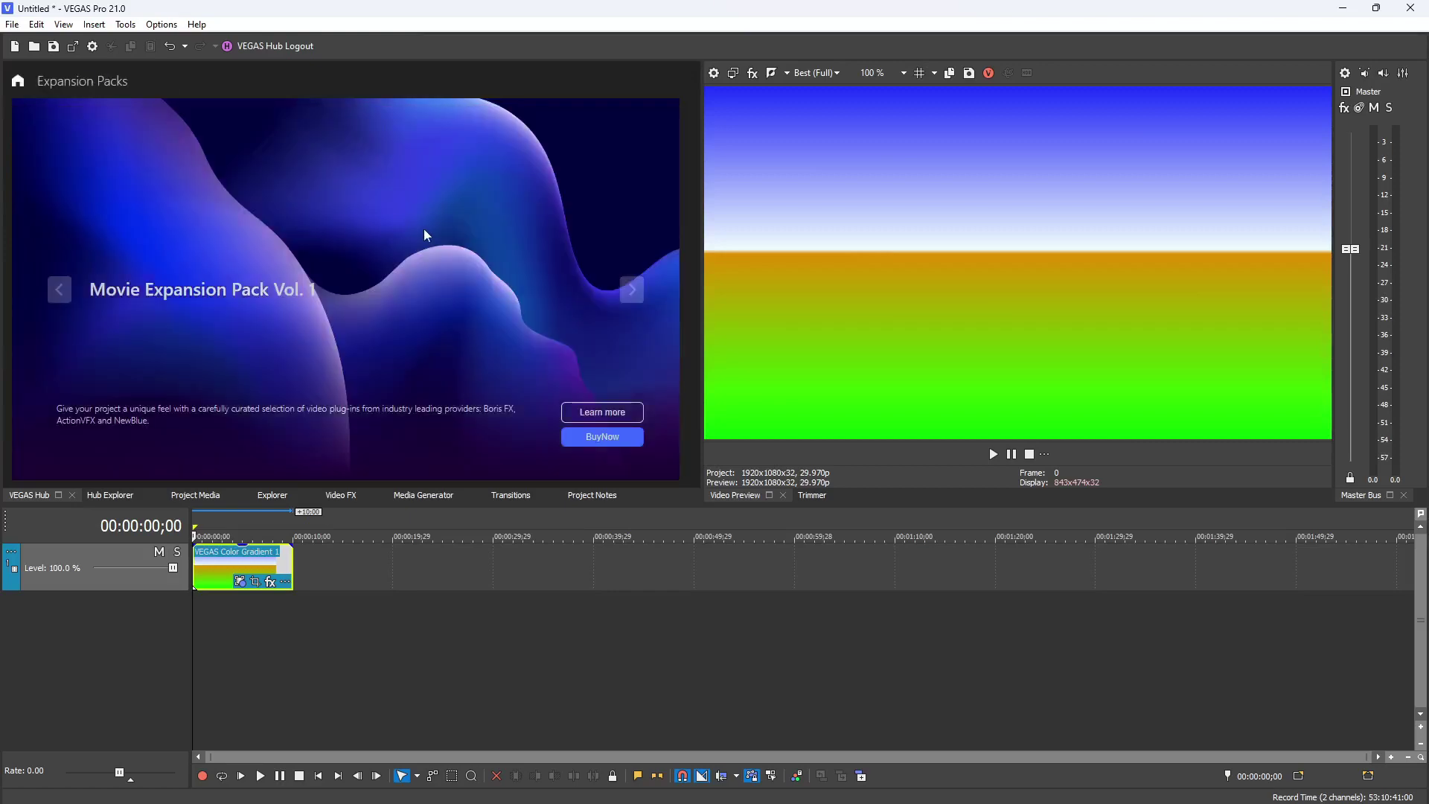
{"action": "left_click", "coordinate": [633, 292]}
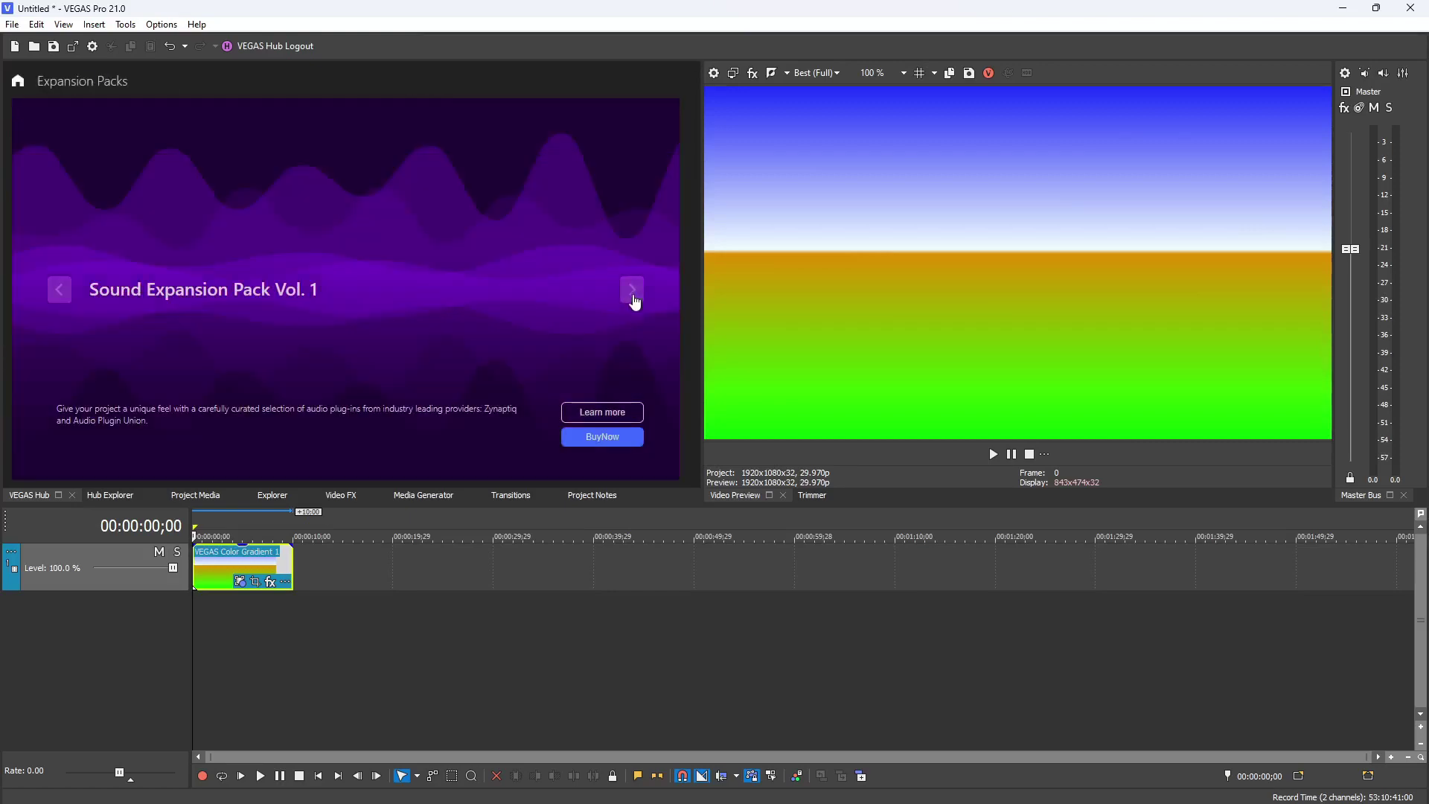
{"action": "left_click", "coordinate": [633, 292]}
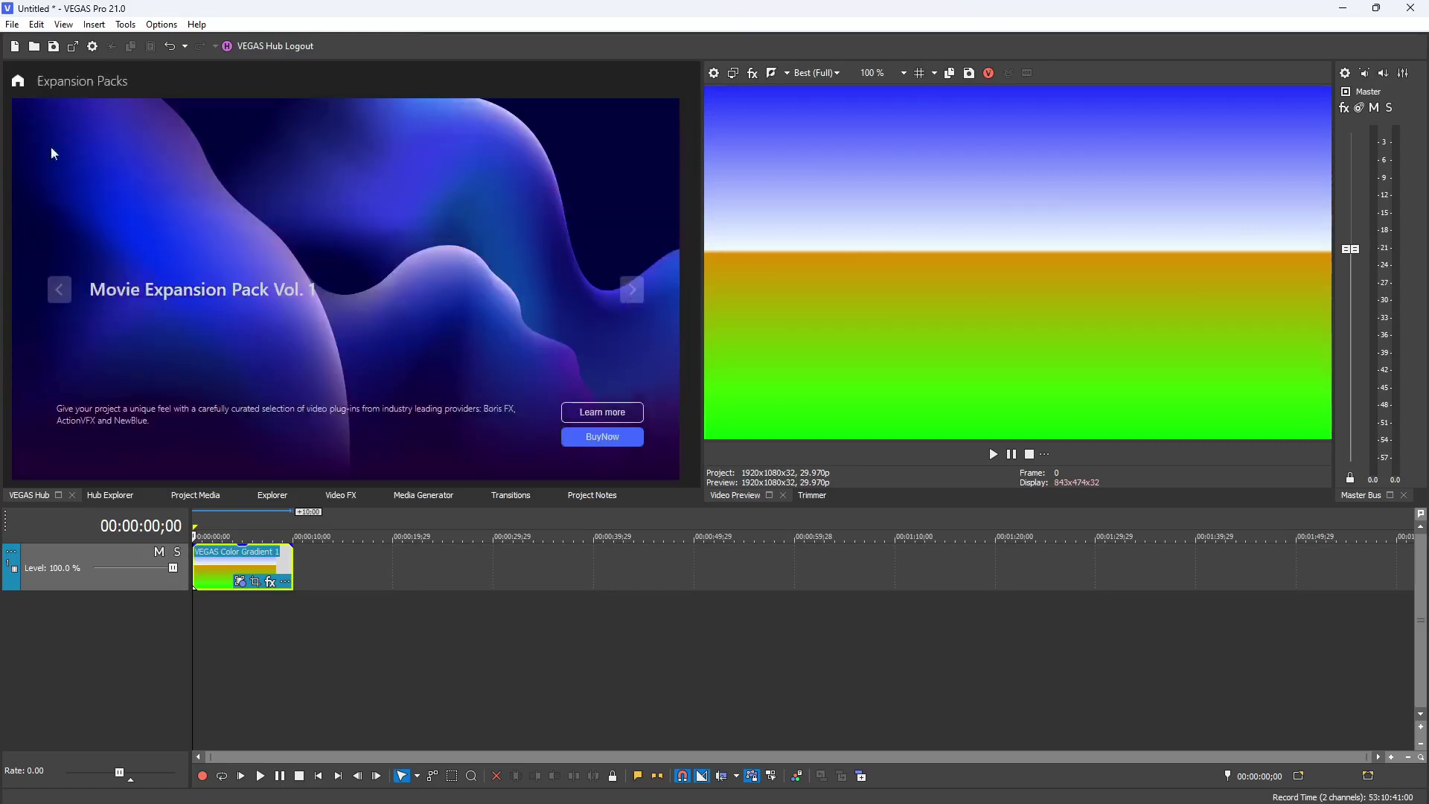
{"action": "left_click", "coordinate": [18, 84]}
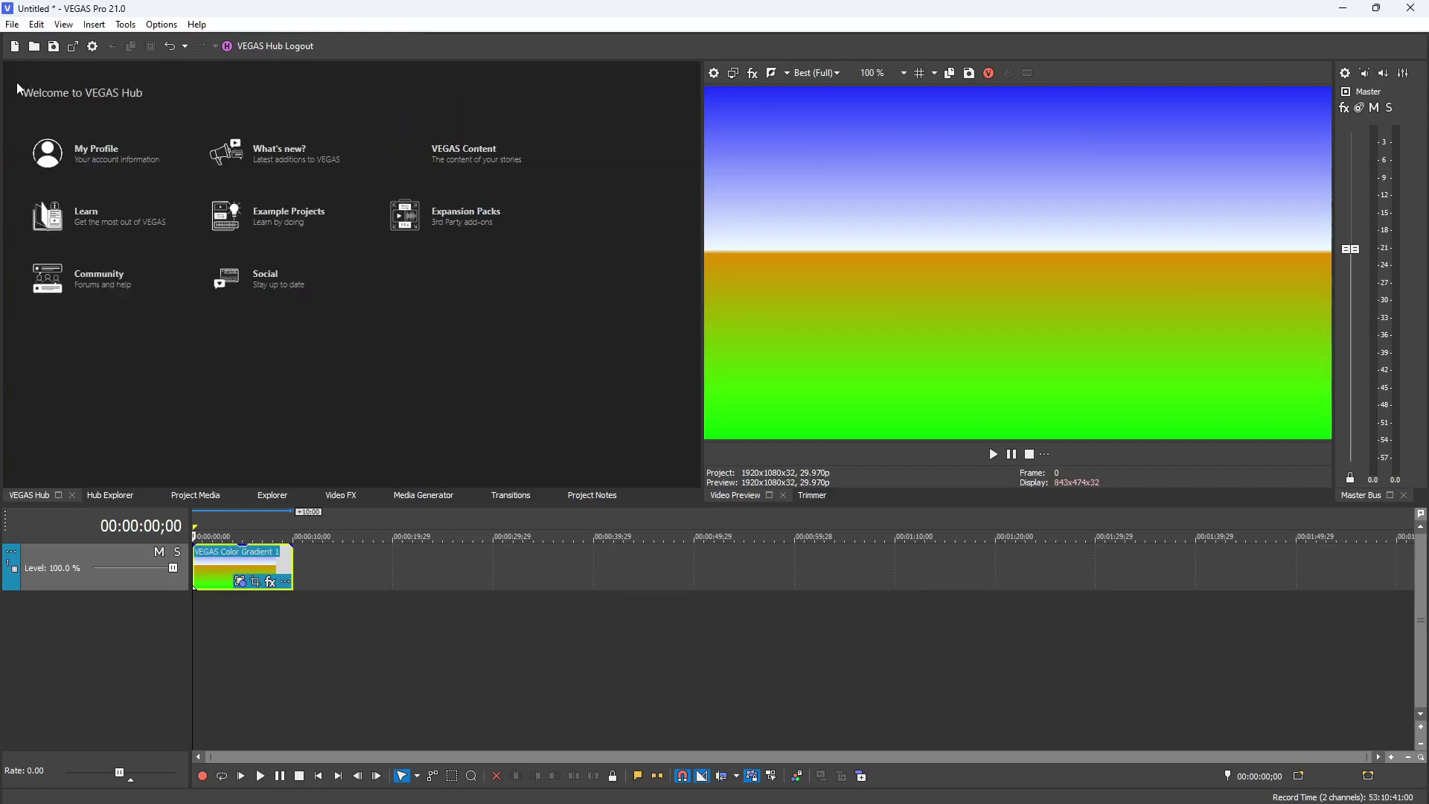
{"action": "left_click", "coordinate": [44, 292]}
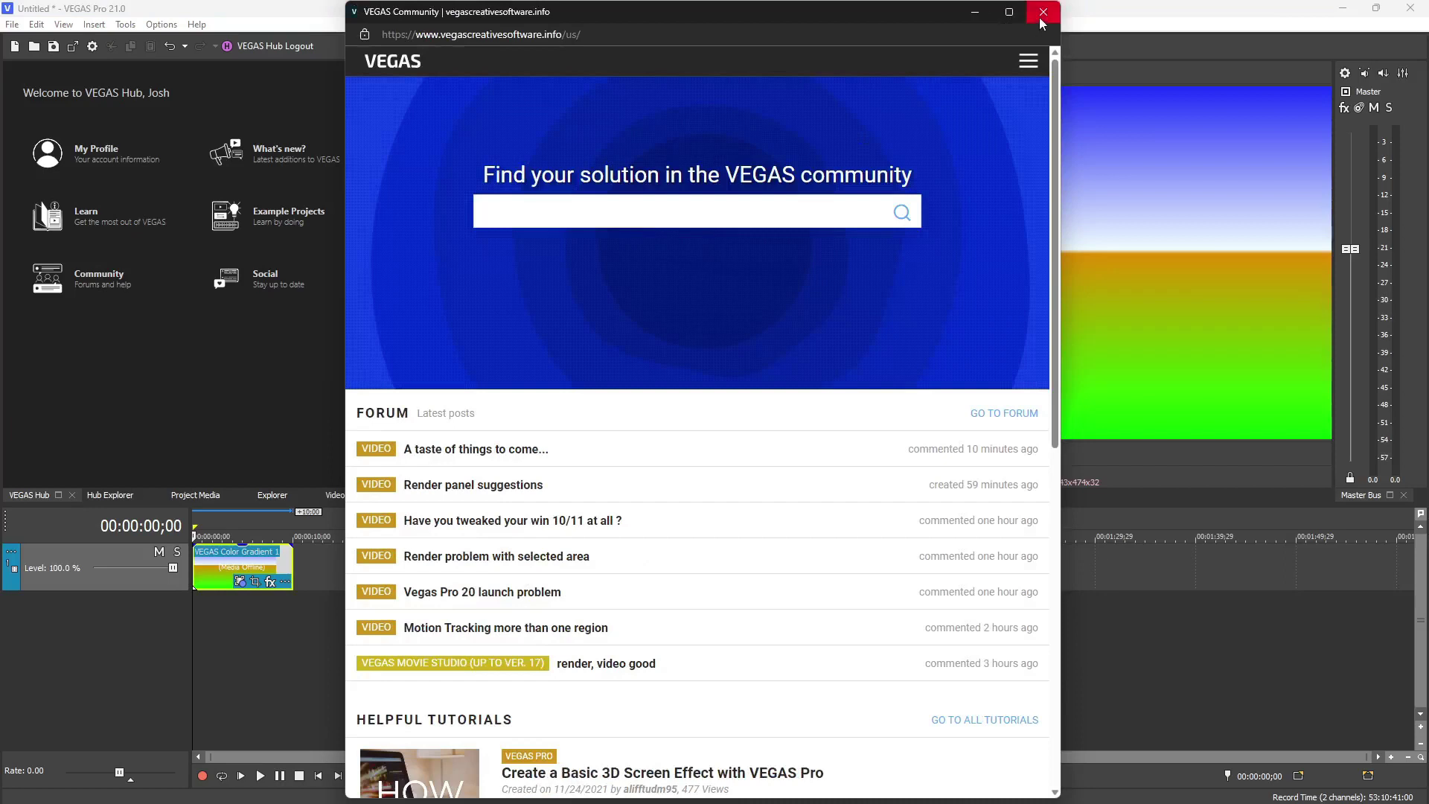
- Close the community website and browse the VEGAS Hub Social feed of latest videos and posts
{"action": "left_click", "coordinate": [1031, 19]}
{"action": "left_click", "coordinate": [272, 277]}
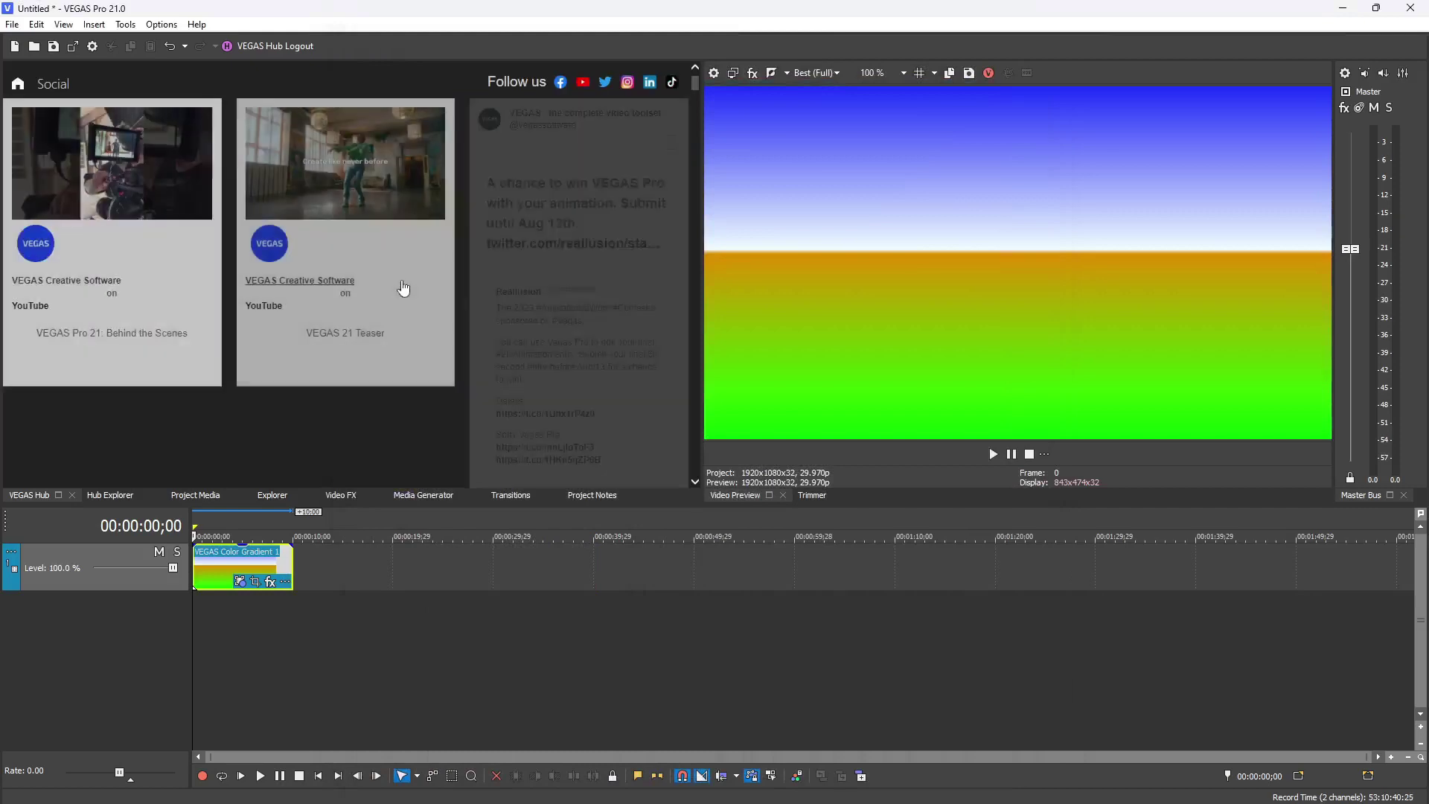
{"action": "scroll", "coordinate": [401, 292], "scroll_direction": "down", "scroll_amount": 10}
{"action": "scroll", "coordinate": [402, 292], "scroll_direction": "up", "scroll_amount": 10}
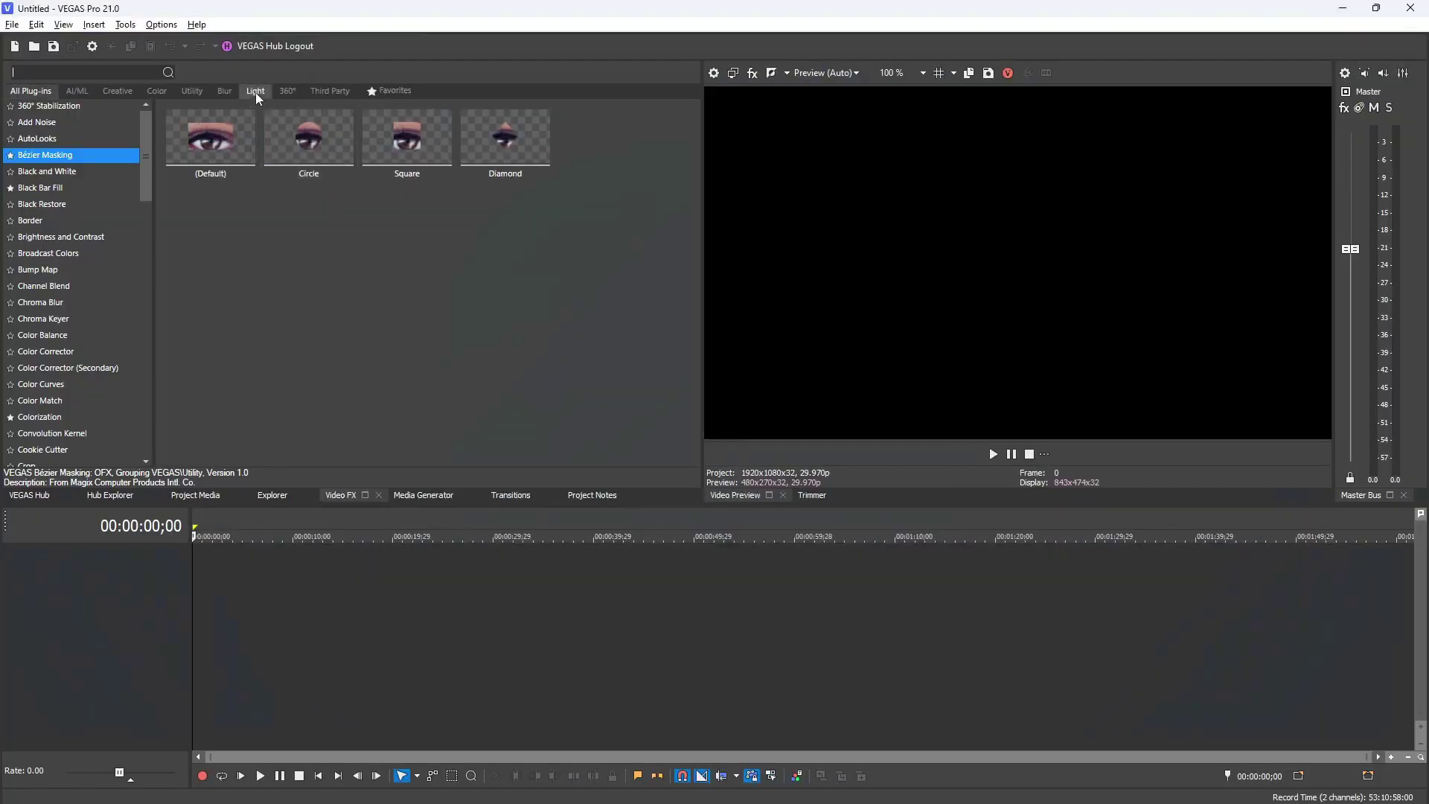
- Filter the Video FX list to the Light category: Fill Light, Glint, Lens Flare
{"action": "left_click", "coordinate": [257, 91]}
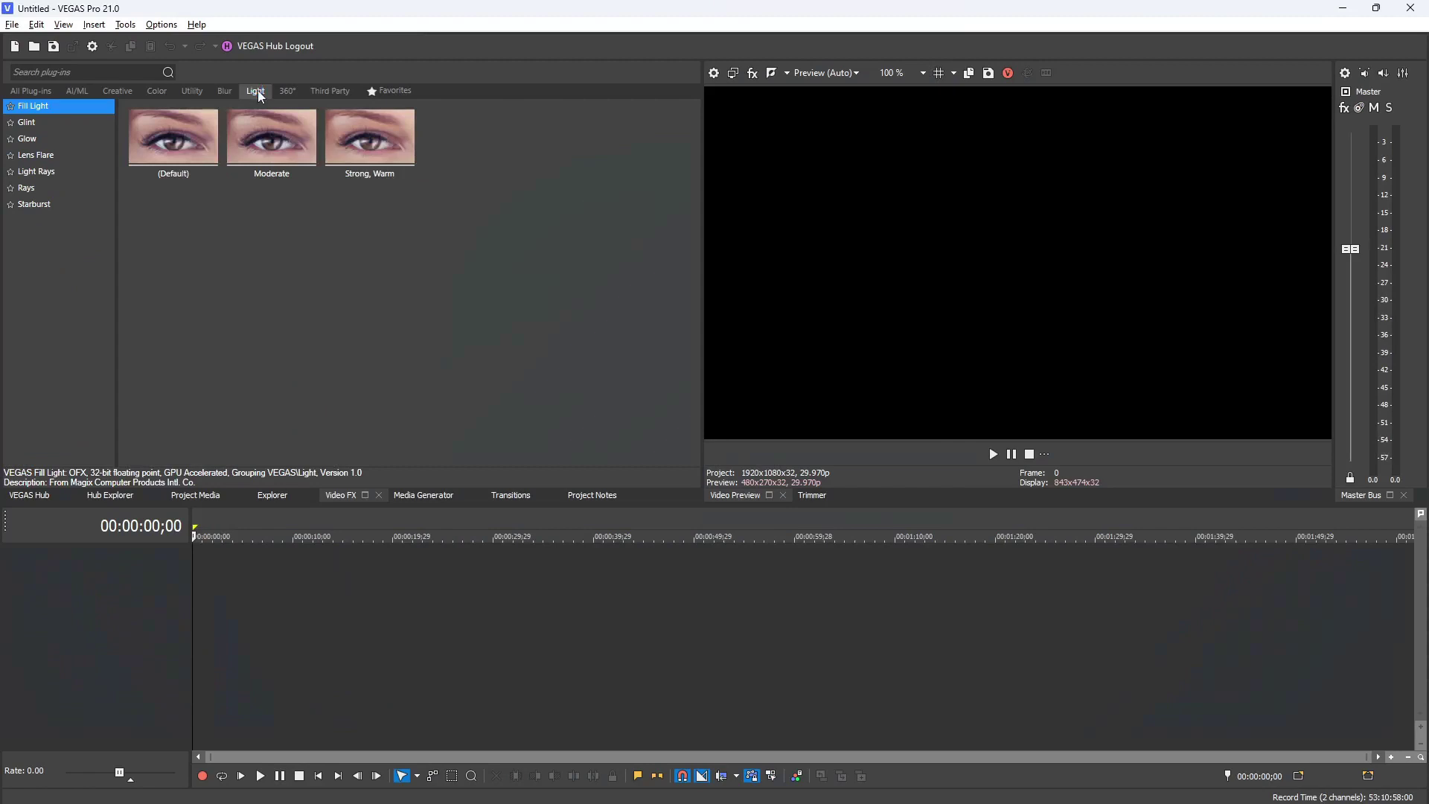
{"action": "right_click", "coordinate": [214, 569]}
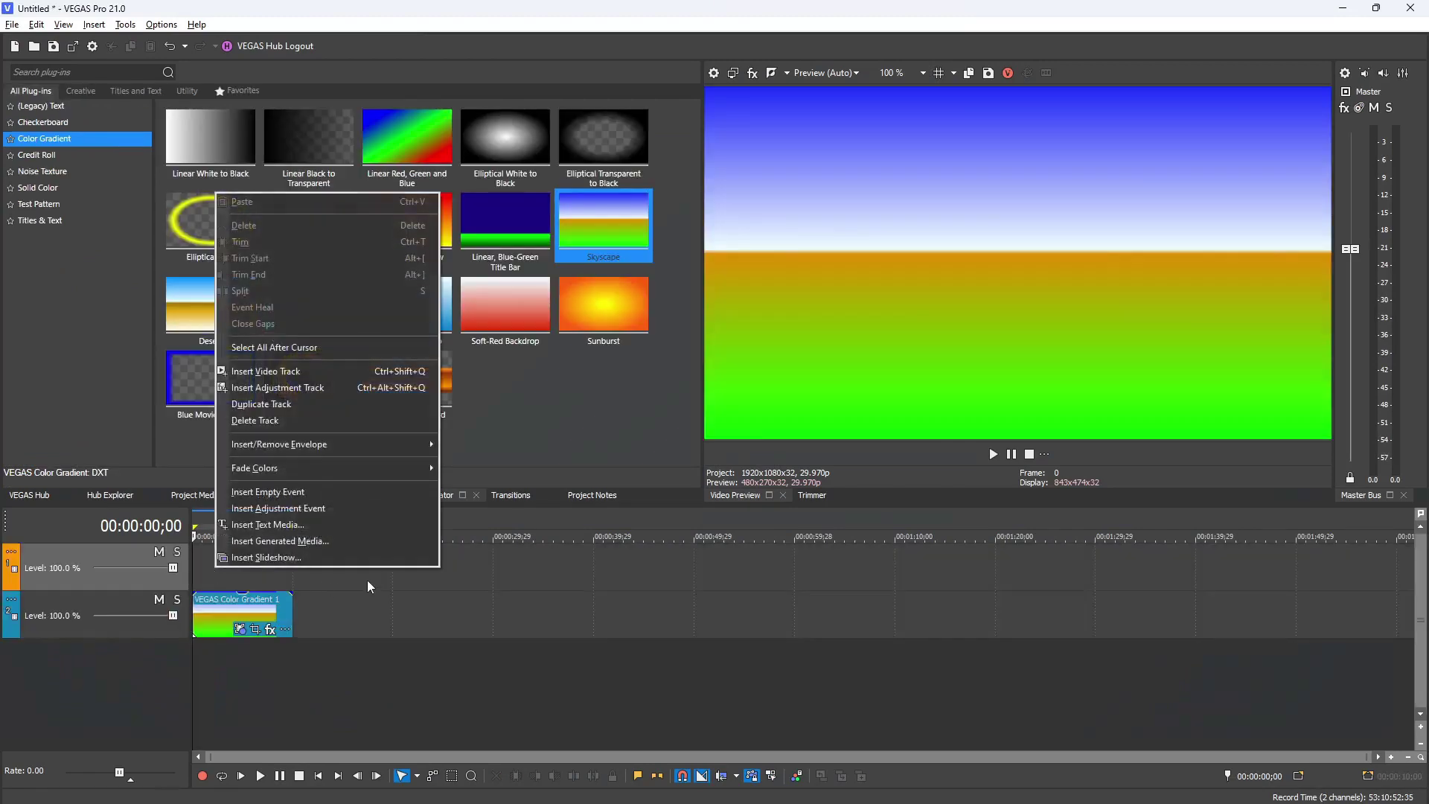
- Insert an adjustment event on the top track and move it to the timeline start
{"action": "left_click", "coordinate": [326, 512]}
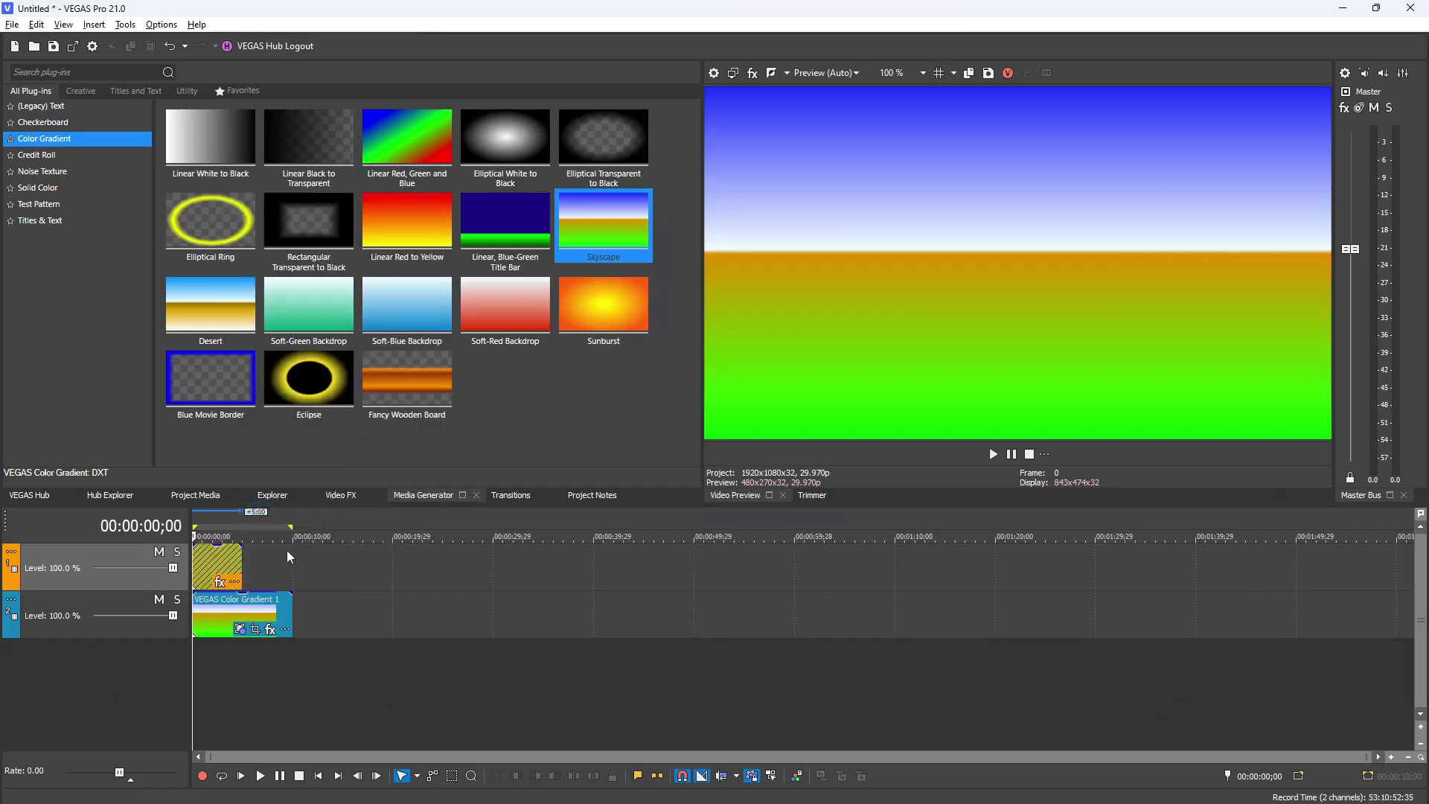
{"action": "left_click_drag", "start_coordinate": [222, 568], "coordinate": [837, 568]}
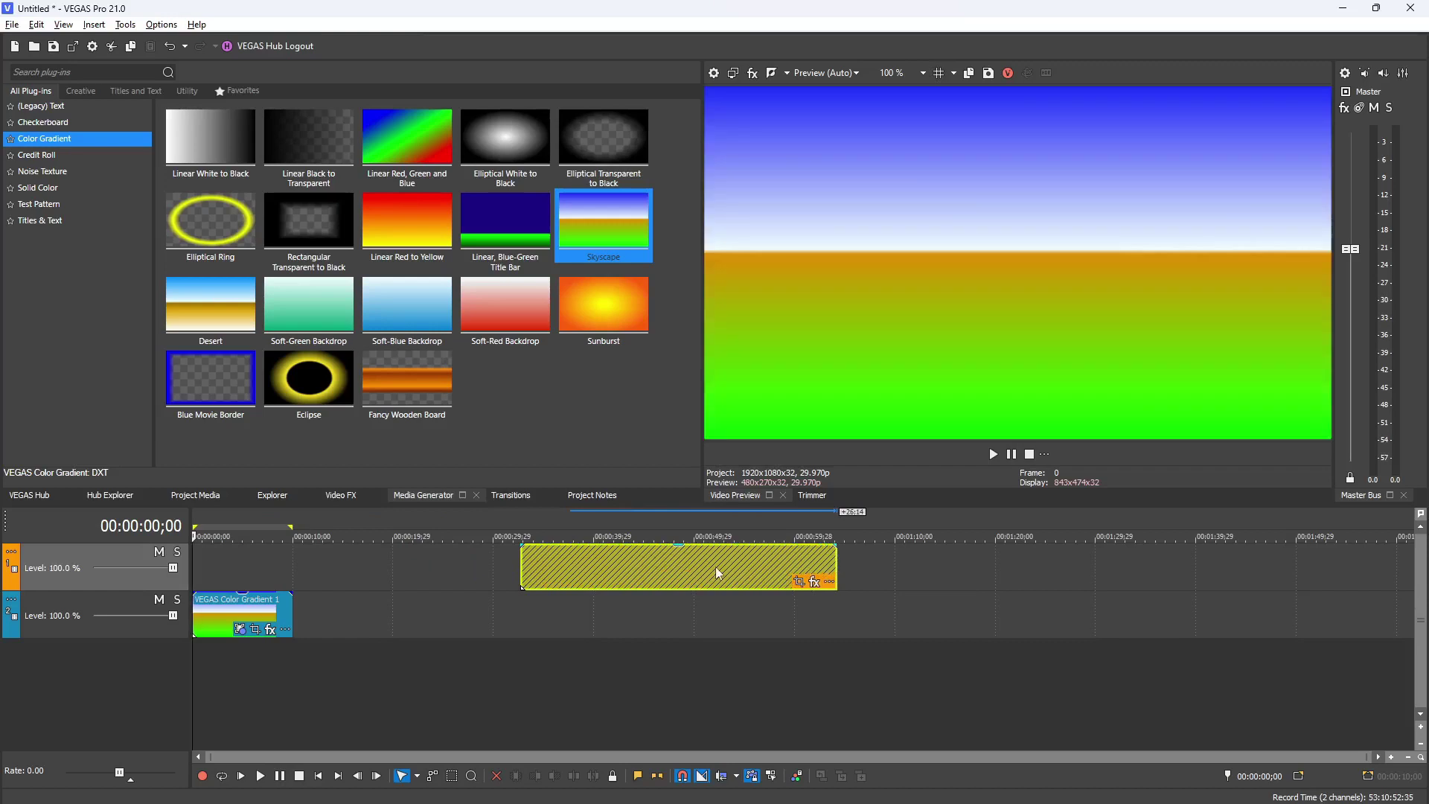
{"action": "left_click", "coordinate": [717, 577]}
{"action": "left_click", "coordinate": [611, 578]}
{"action": "left_click_drag", "start_coordinate": [730, 579], "coordinate": [267, 575]}
{"action": "left_click", "coordinate": [243, 574]}
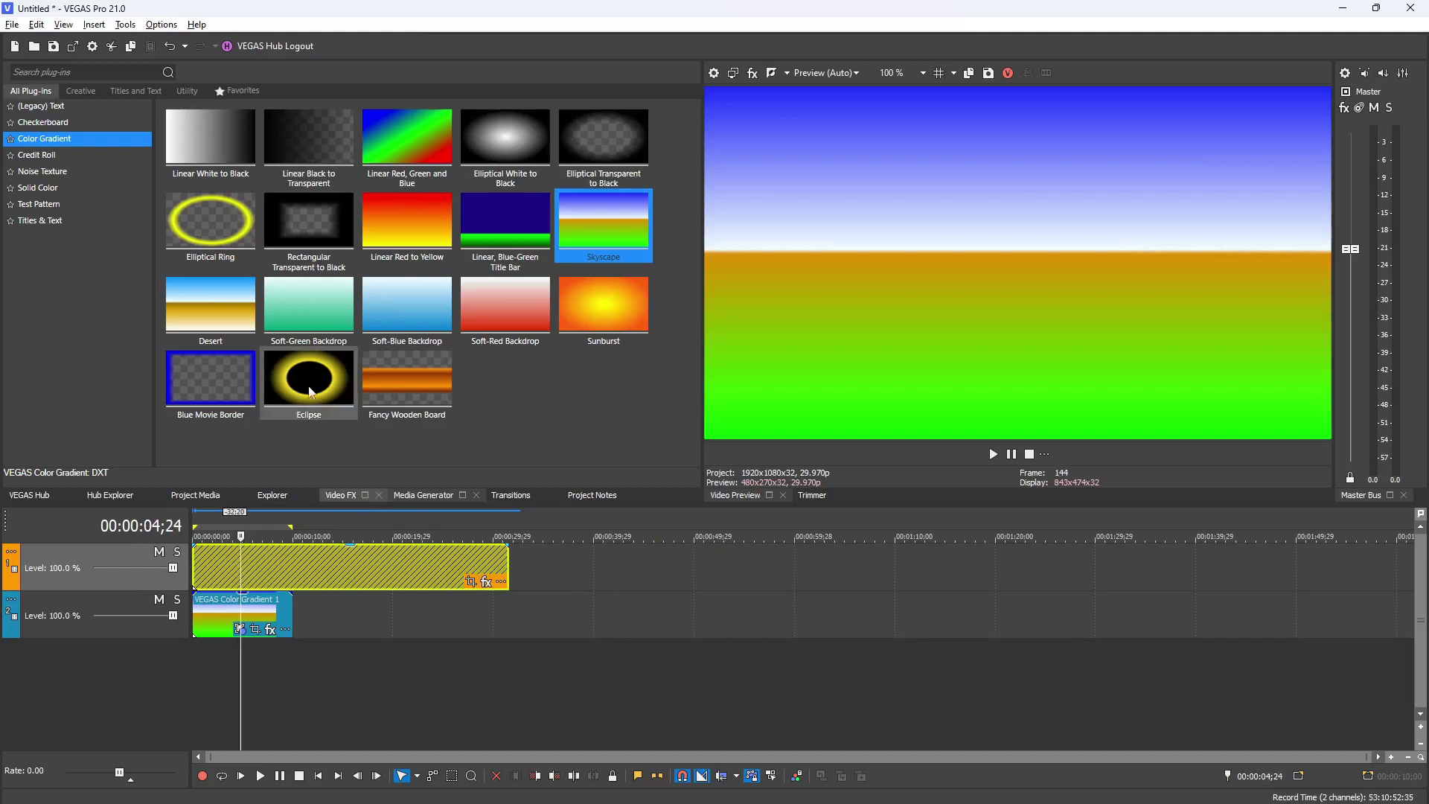
- Apply the Creative Extreme noise preset to the adjustment event and lengthen its fade-in
{"action": "left_click", "coordinate": [341, 496]}
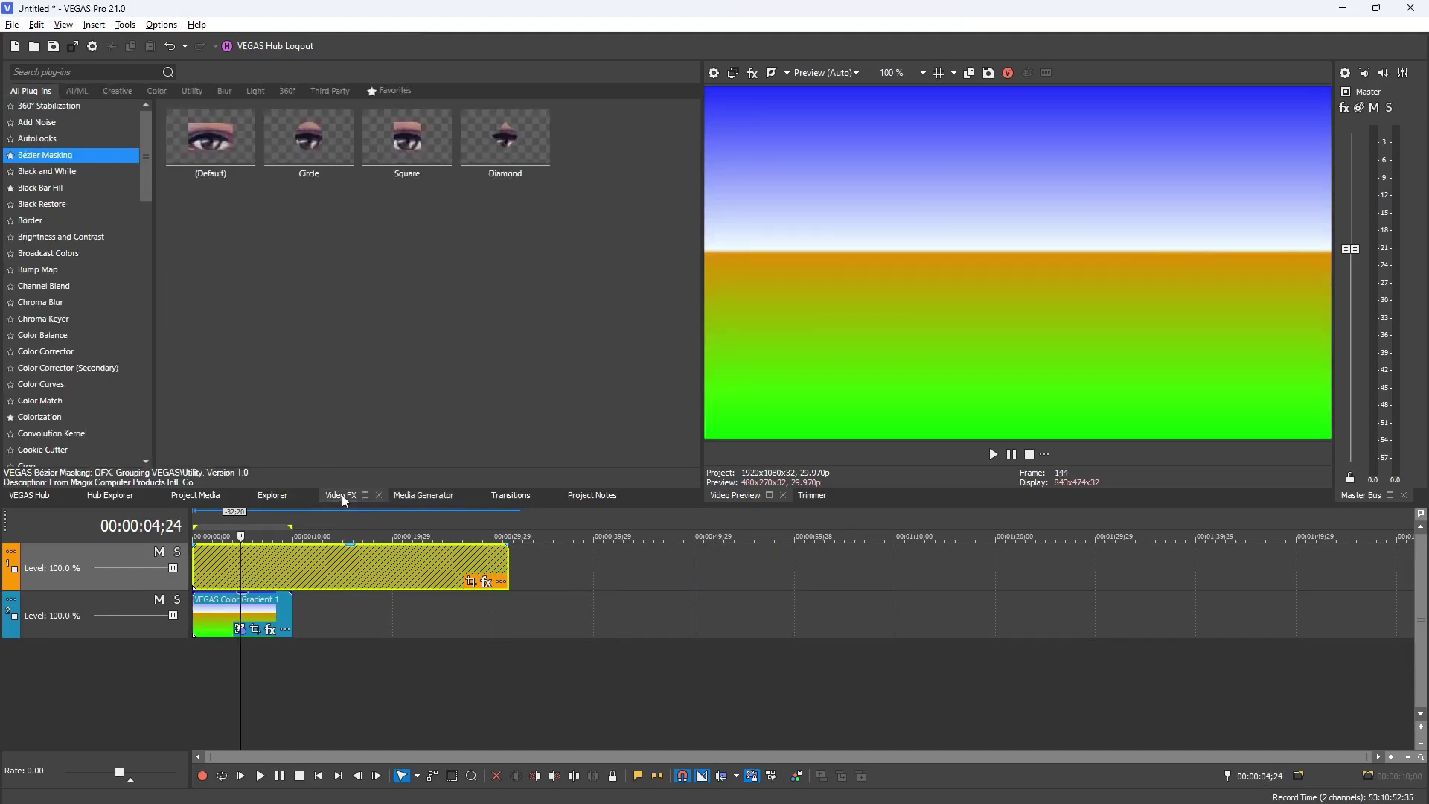
{"action": "left_click", "coordinate": [115, 91]}
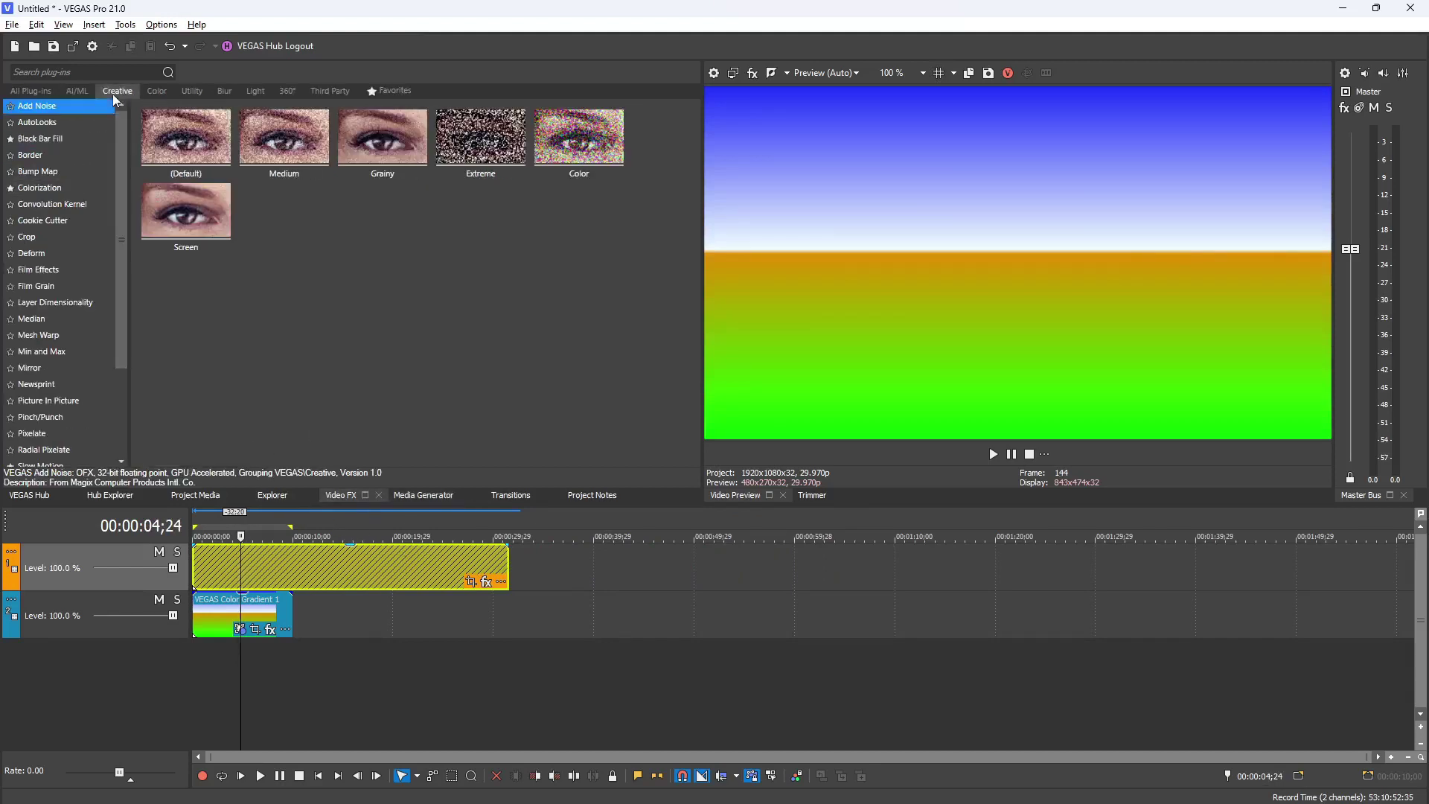
{"action": "left_click_drag", "start_coordinate": [477, 178], "coordinate": [328, 549]}
{"action": "left_click", "coordinate": [685, 263]}
{"action": "left_click_drag", "start_coordinate": [424, 579], "coordinate": [269, 574]}
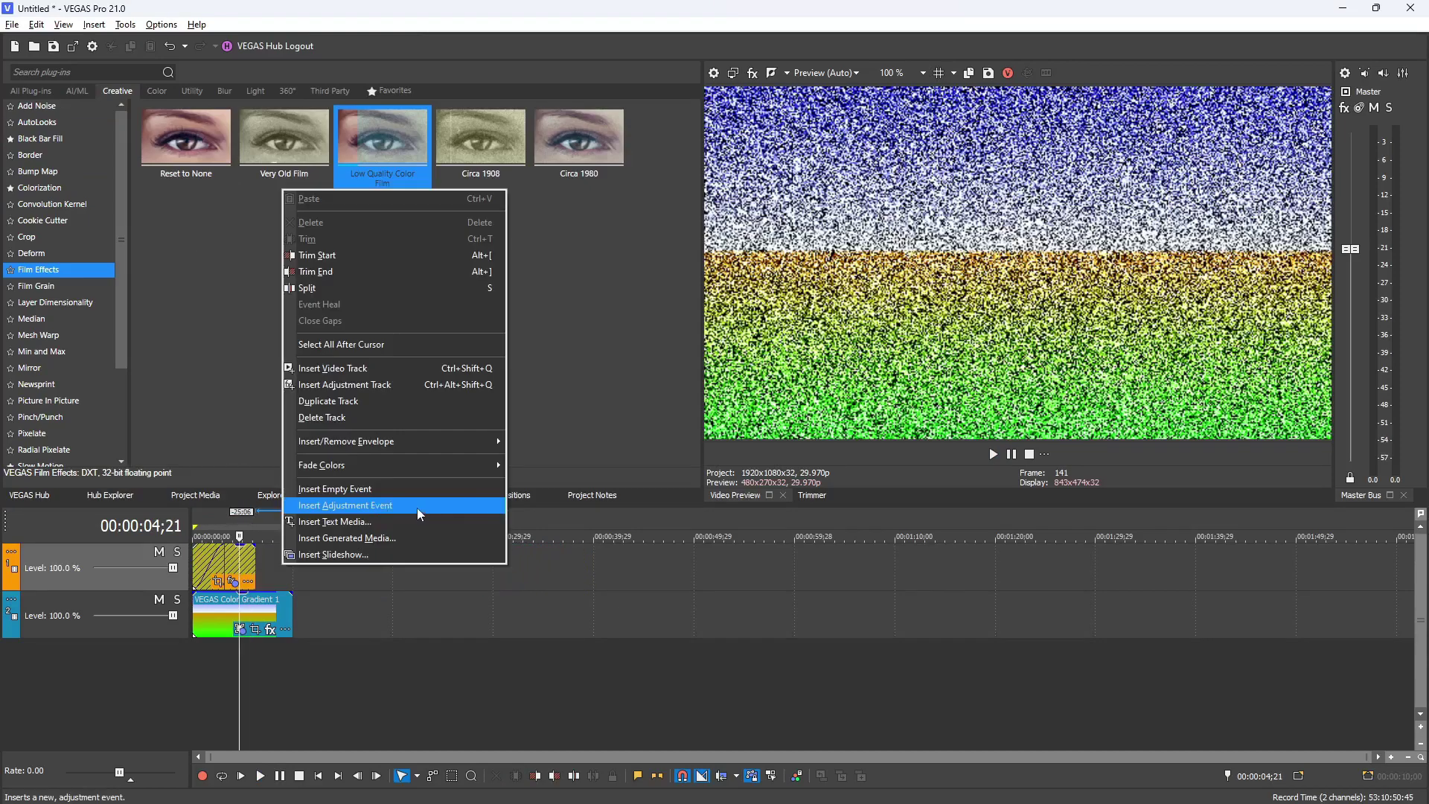
- Insert a second adjustment event on the top track and extend it to overlap the first
{"action": "left_click", "coordinate": [419, 508]}
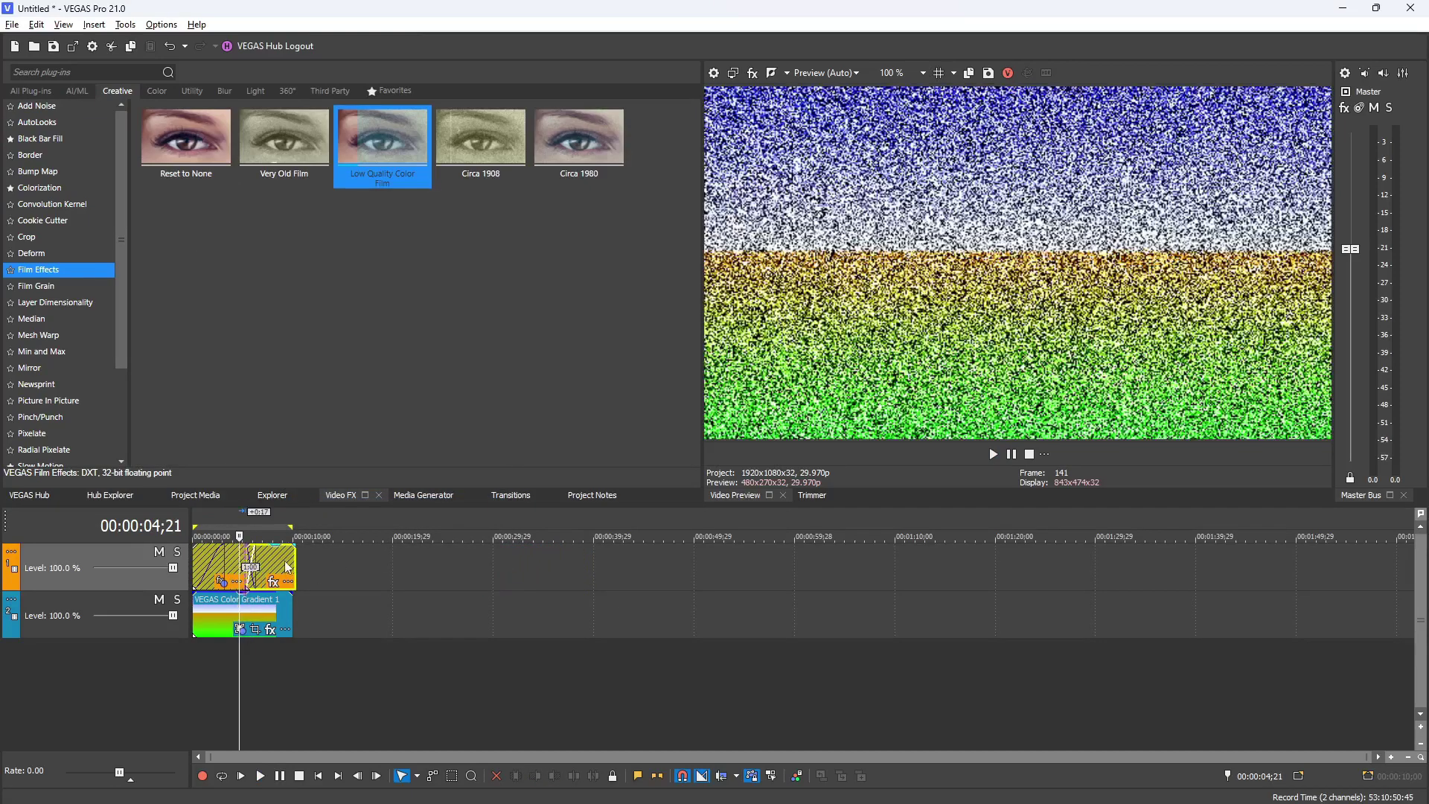
{"action": "left_click_drag", "start_coordinate": [280, 567], "coordinate": [232, 567]}
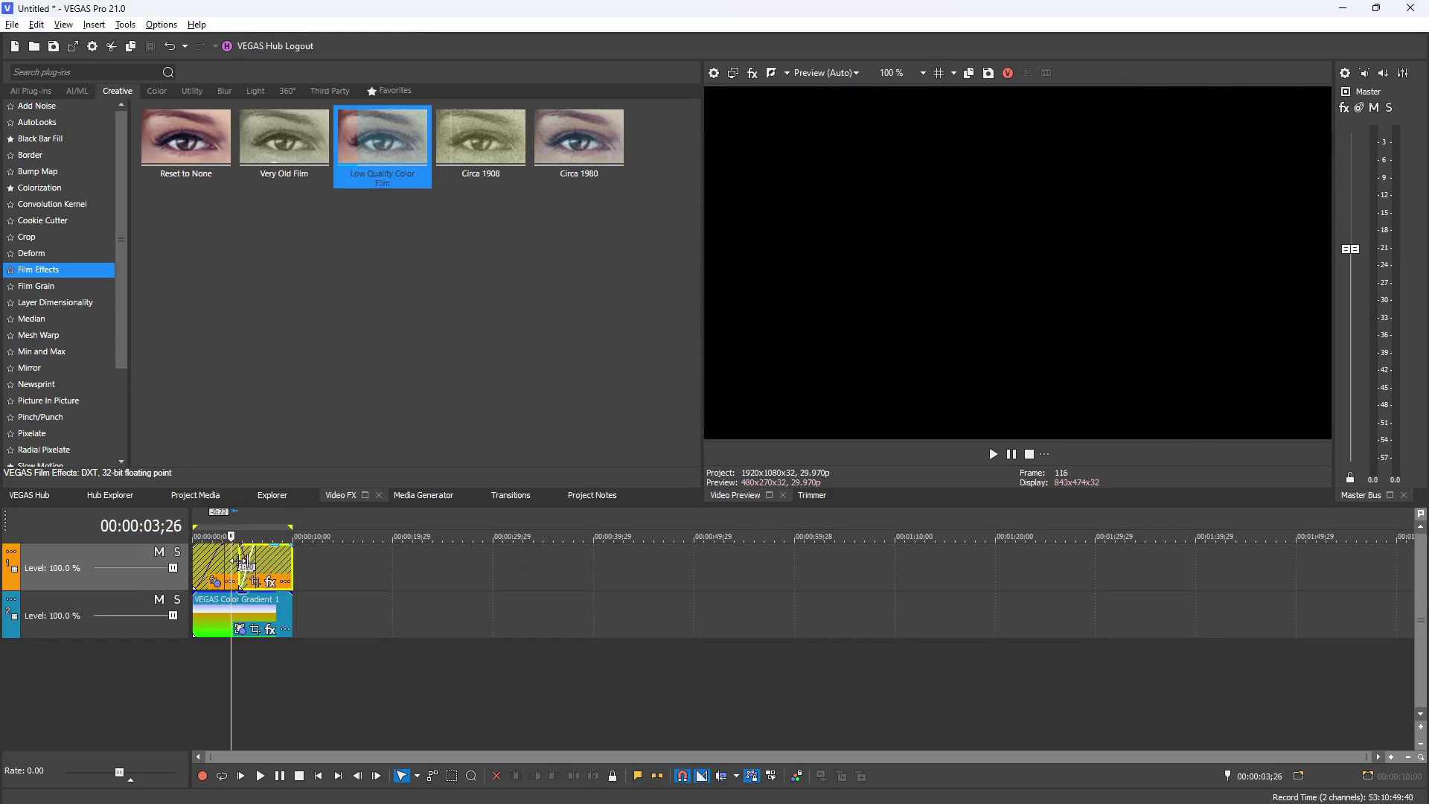
{"action": "left_click", "coordinate": [481, 142]}
- Add a Simple 3D Blinds transition to the top-track overlap and play it back
{"action": "key", "text": "Return"}
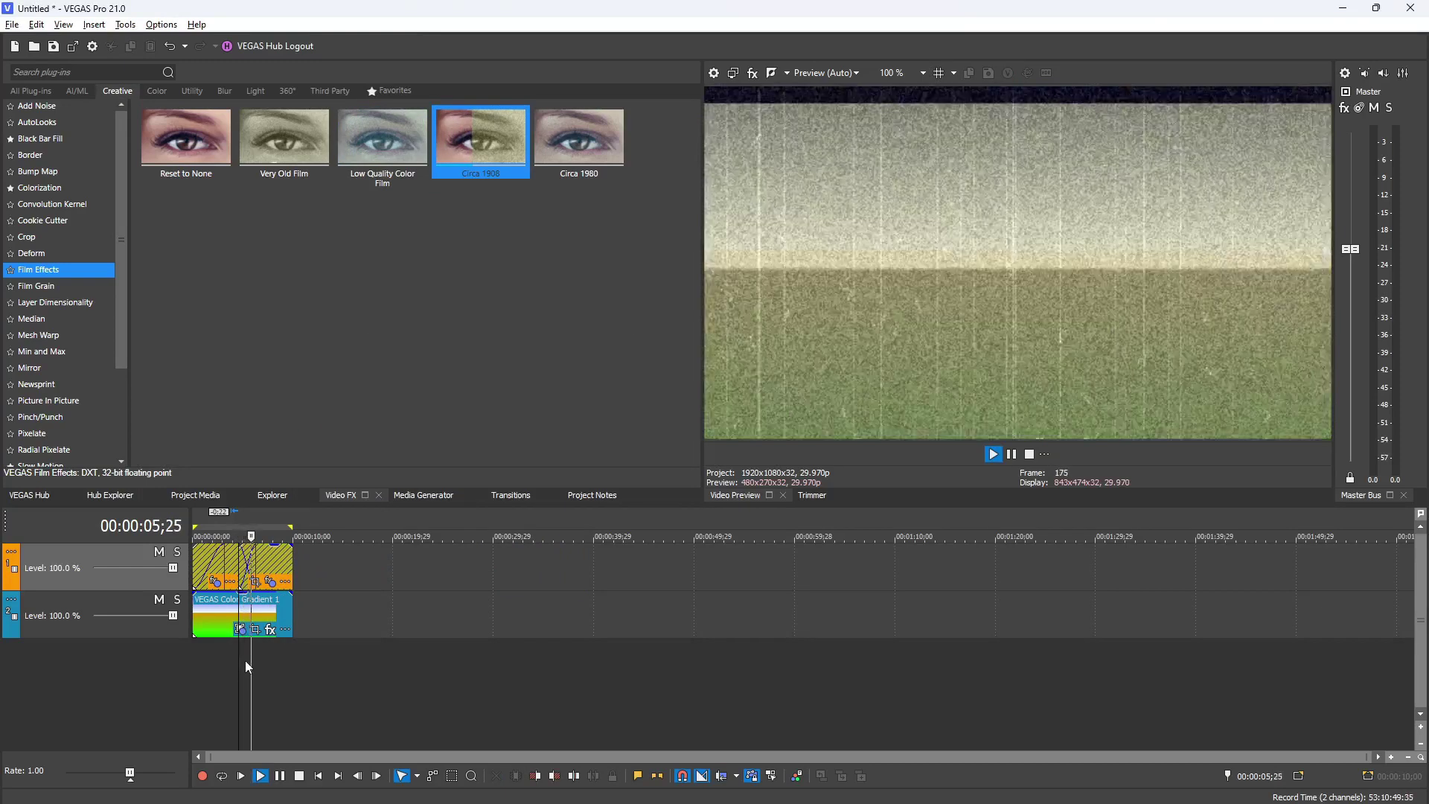
{"action": "key", "text": "Return"}
{"action": "left_click", "coordinate": [510, 495]}
{"action": "left_click_drag", "start_coordinate": [210, 137], "coordinate": [247, 567]}
{"action": "left_click", "coordinate": [685, 263]}
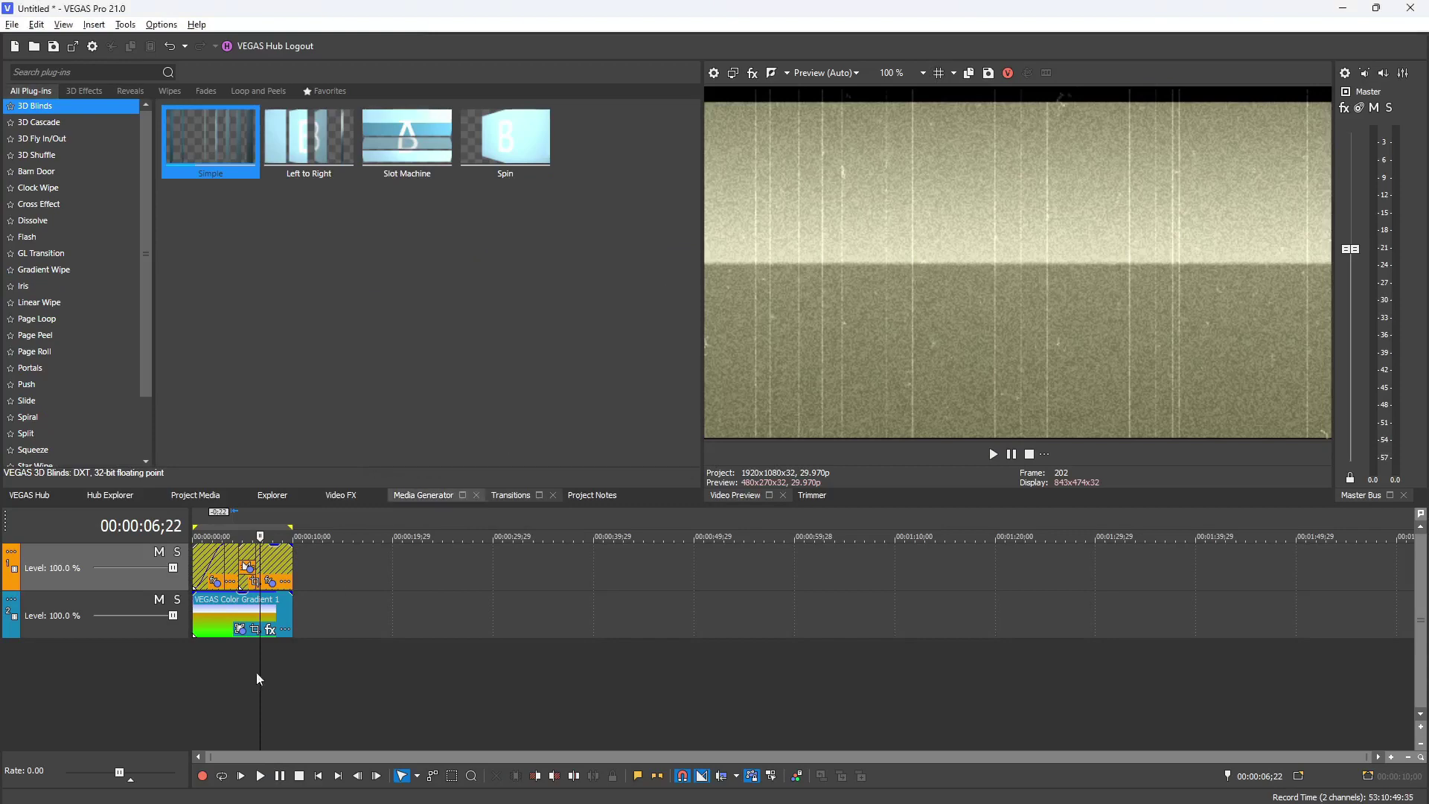
{"action": "left_click", "coordinate": [238, 674]}
{"action": "key", "text": "space"}
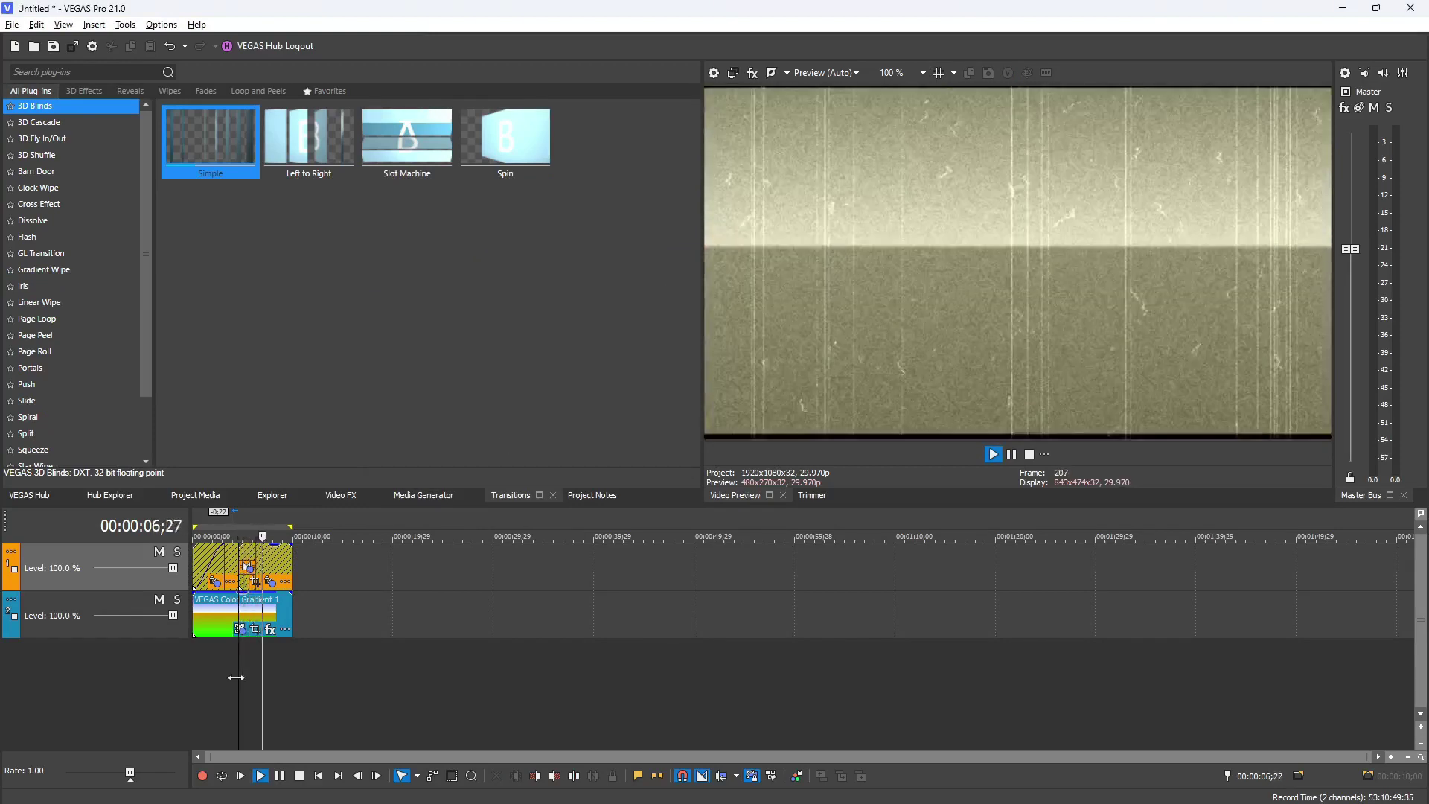
{"action": "key", "text": "space"}
- Add the Simple 3D Blinds transition to the lower track's crossfade and preview it
{"action": "scroll", "coordinate": [334, 615], "scroll_direction": "up", "scroll_amount": 3}
{"action": "left_click_drag", "start_coordinate": [234, 197], "coordinate": [342, 614]}
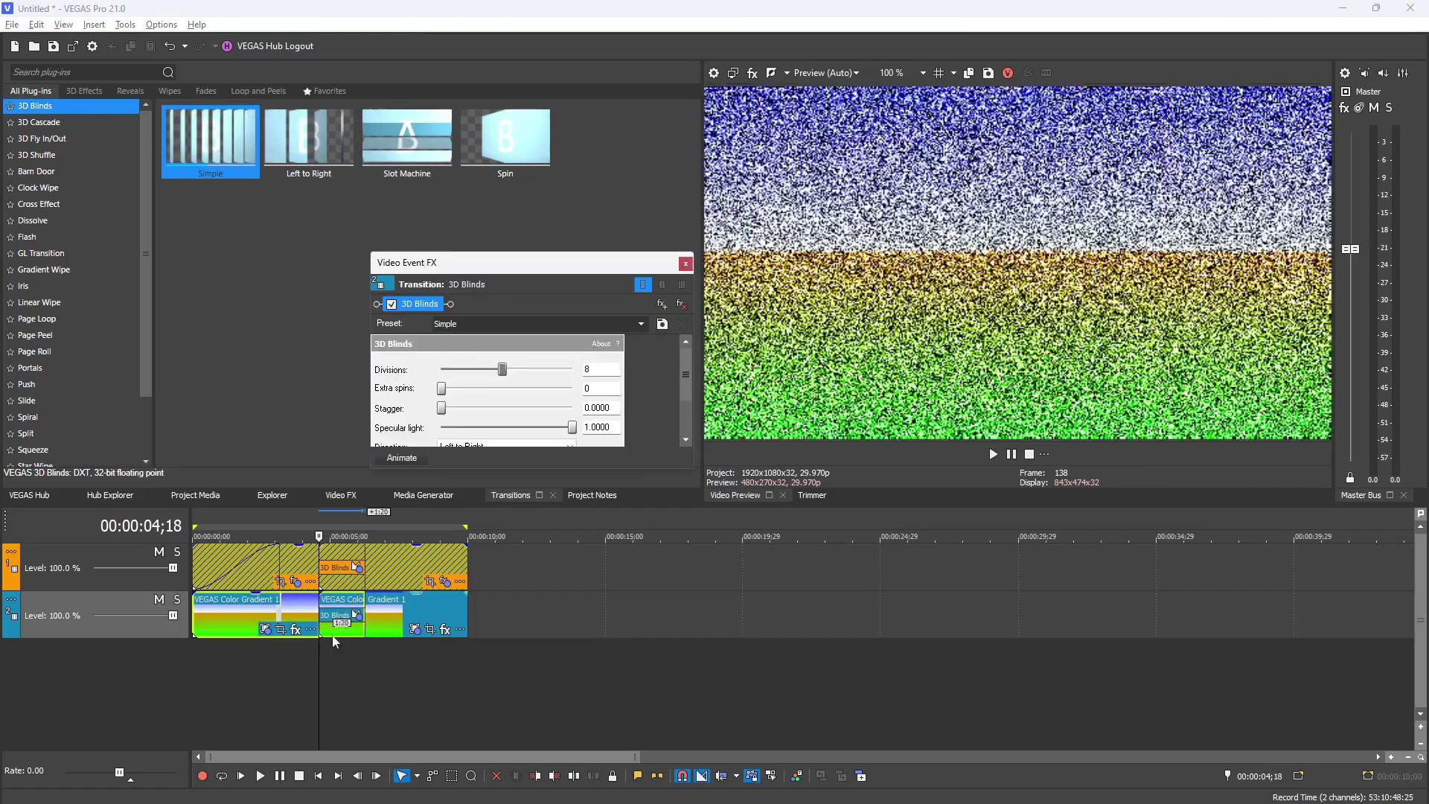
{"action": "left_click", "coordinate": [307, 676]}
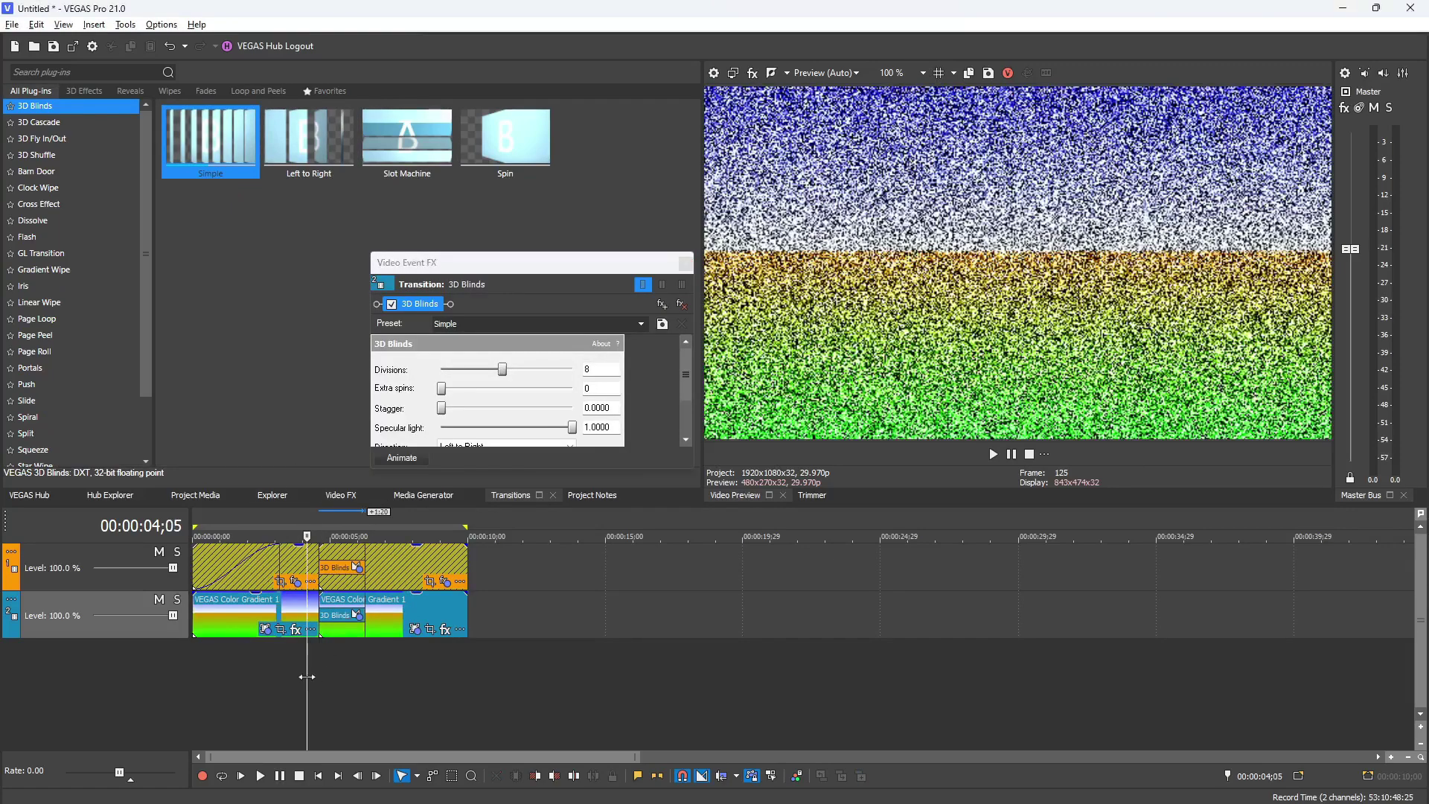
{"action": "key", "text": "space"}
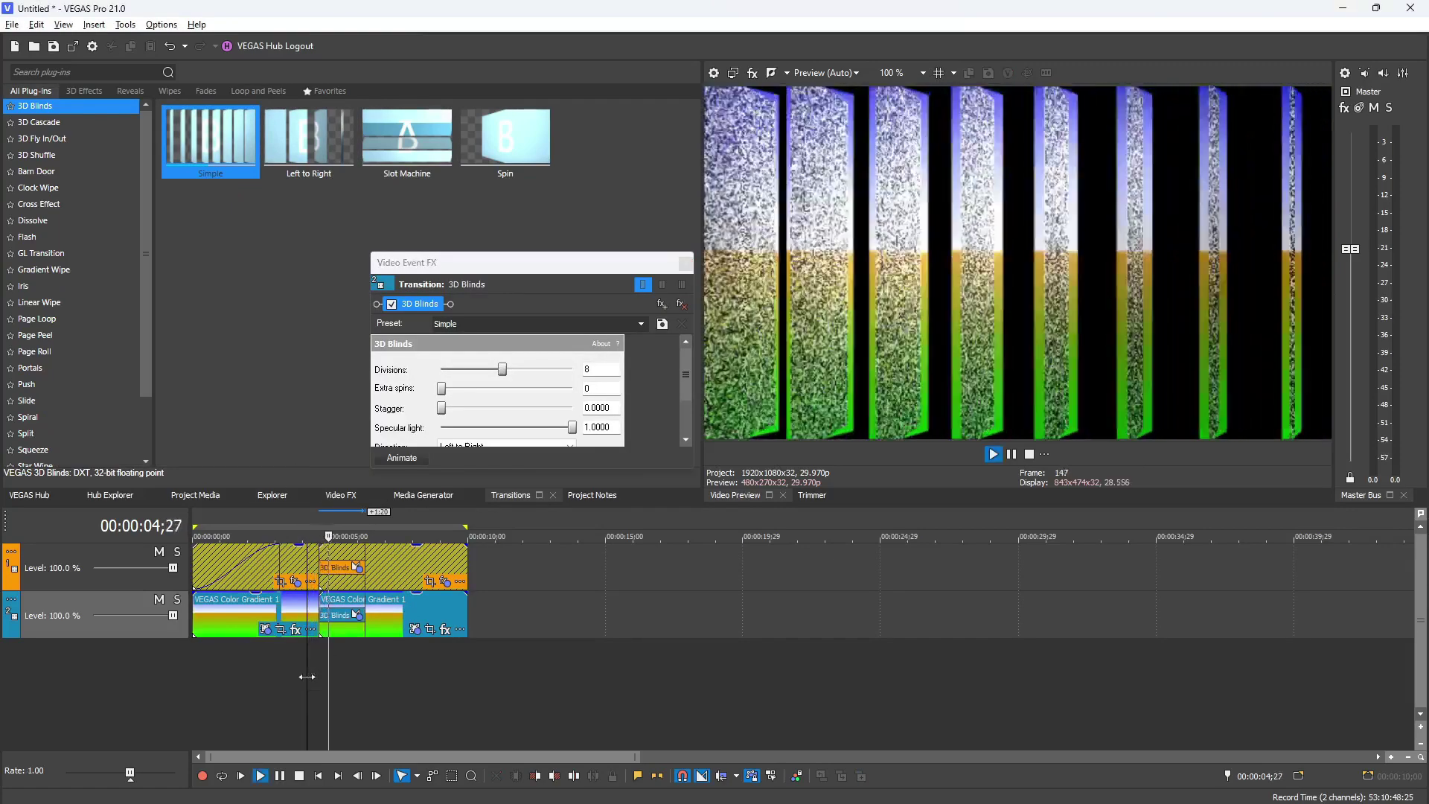
{"action": "key", "text": "Return"}
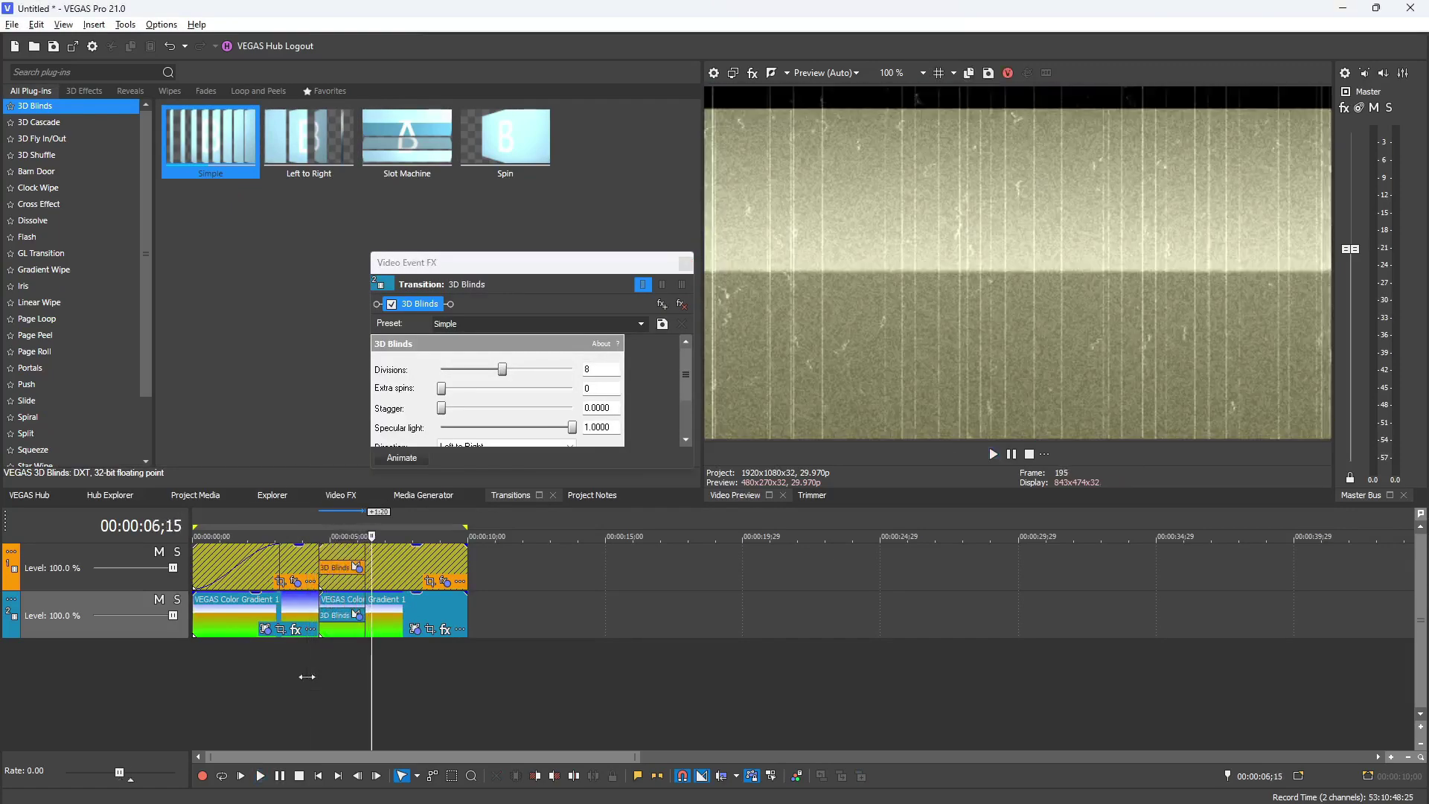
{"action": "right_click", "coordinate": [77, 550]}
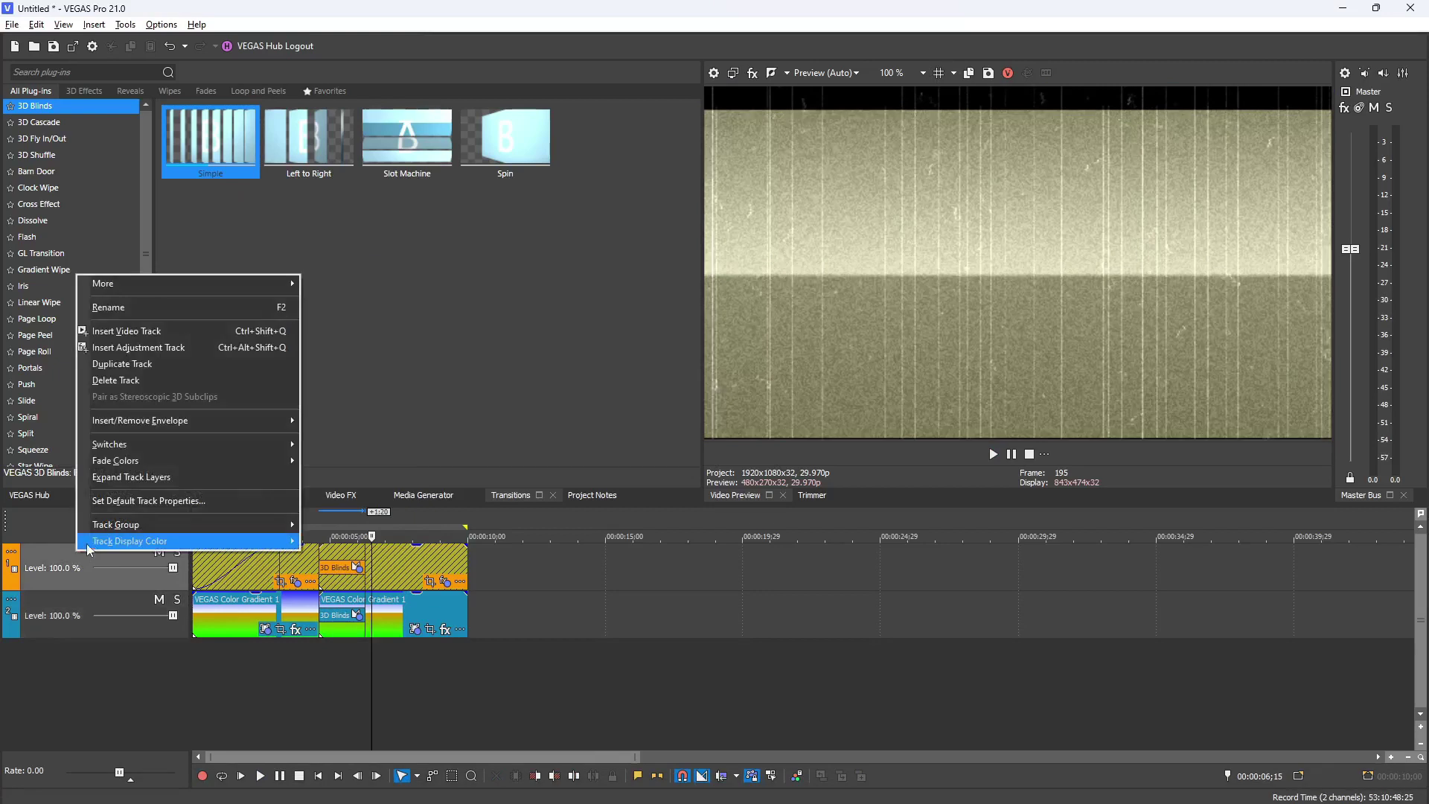
- Insert an adjustment track with a default Vignette and a level envelope dipping near five seconds
{"action": "left_click", "coordinate": [158, 347]}
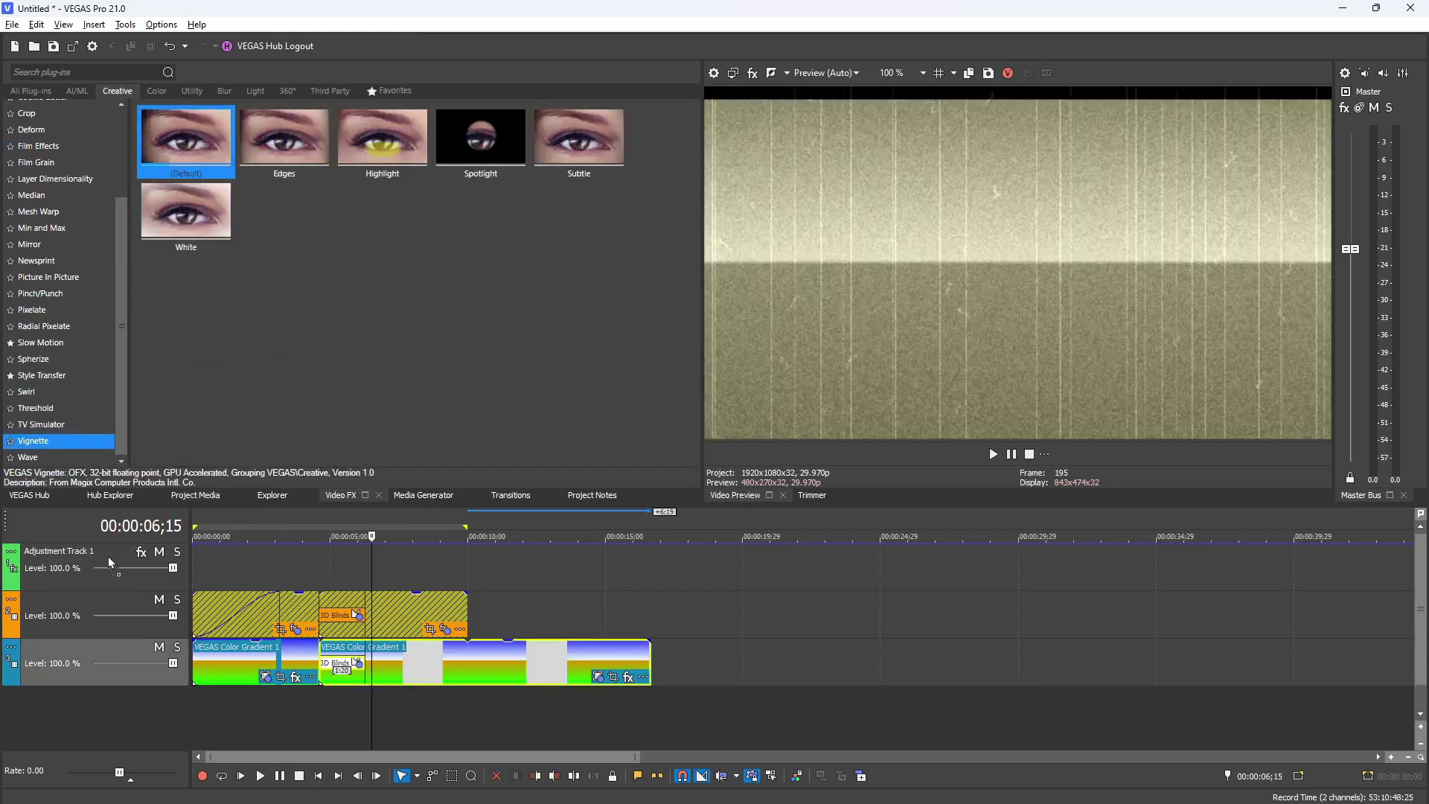
{"action": "left_click_drag", "start_coordinate": [109, 556], "coordinate": [108, 556]}
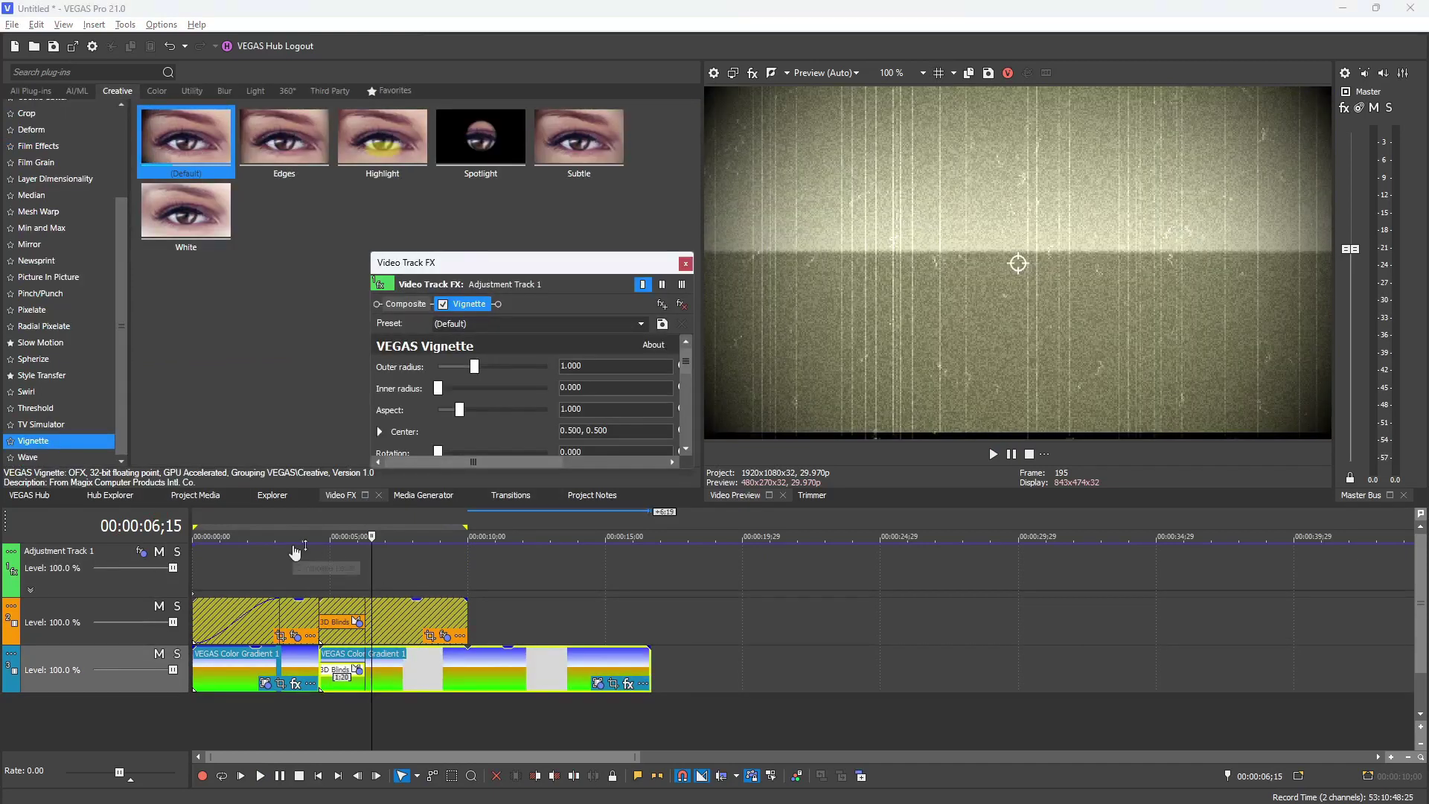
{"action": "mouse_move", "coordinate": [295, 551]}
{"action": "left_mouse_down"}
{"action": "mouse_move", "coordinate": [347, 594]}
{"action": "mouse_move", "coordinate": [423, 536]}
{"action": "mouse_move", "coordinate": [373, 565]}
{"action": "mouse_move", "coordinate": [279, 580]}
{"action": "mouse_move", "coordinate": [456, 581]}
{"action": "left_mouse_up"}
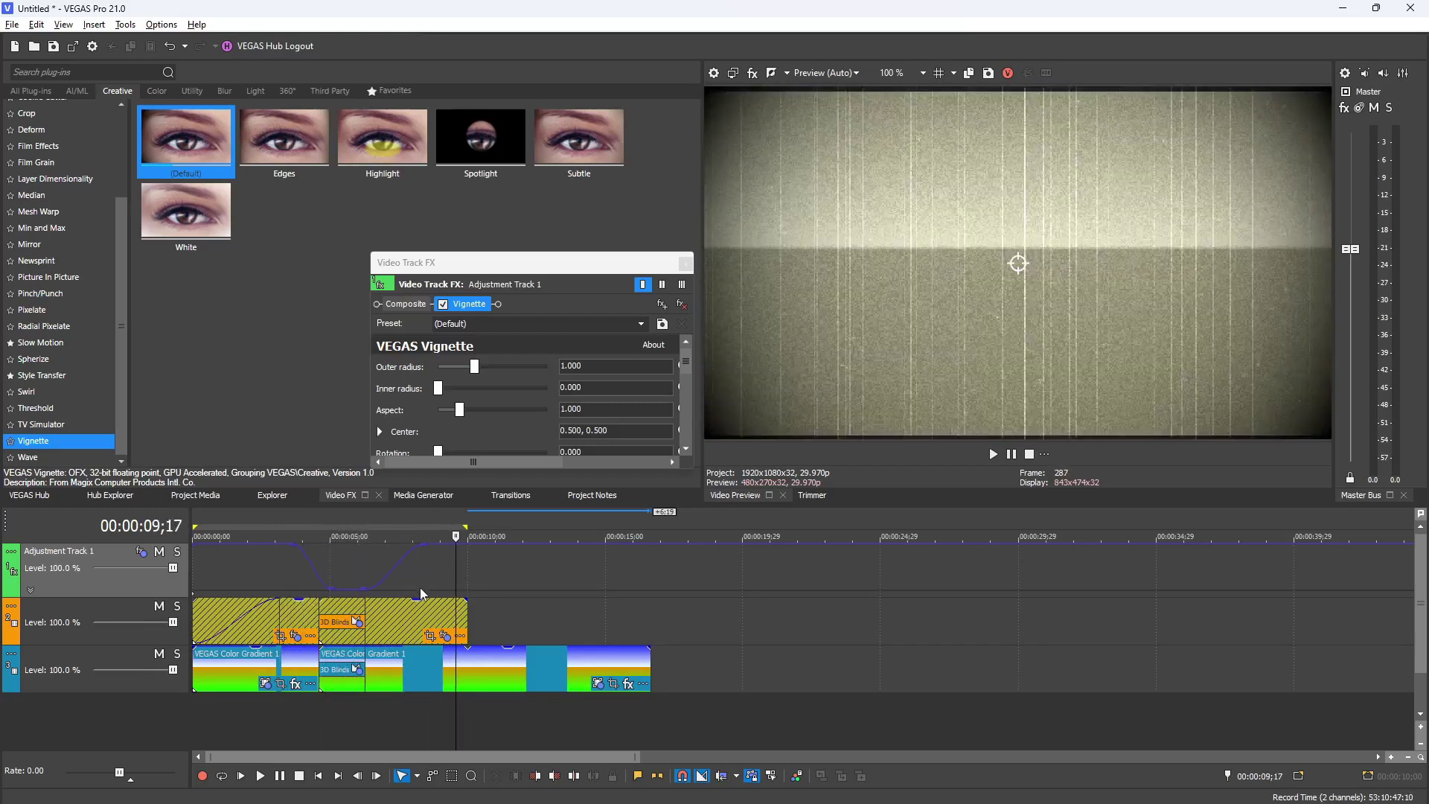
{"action": "left_click", "coordinate": [475, 615]}
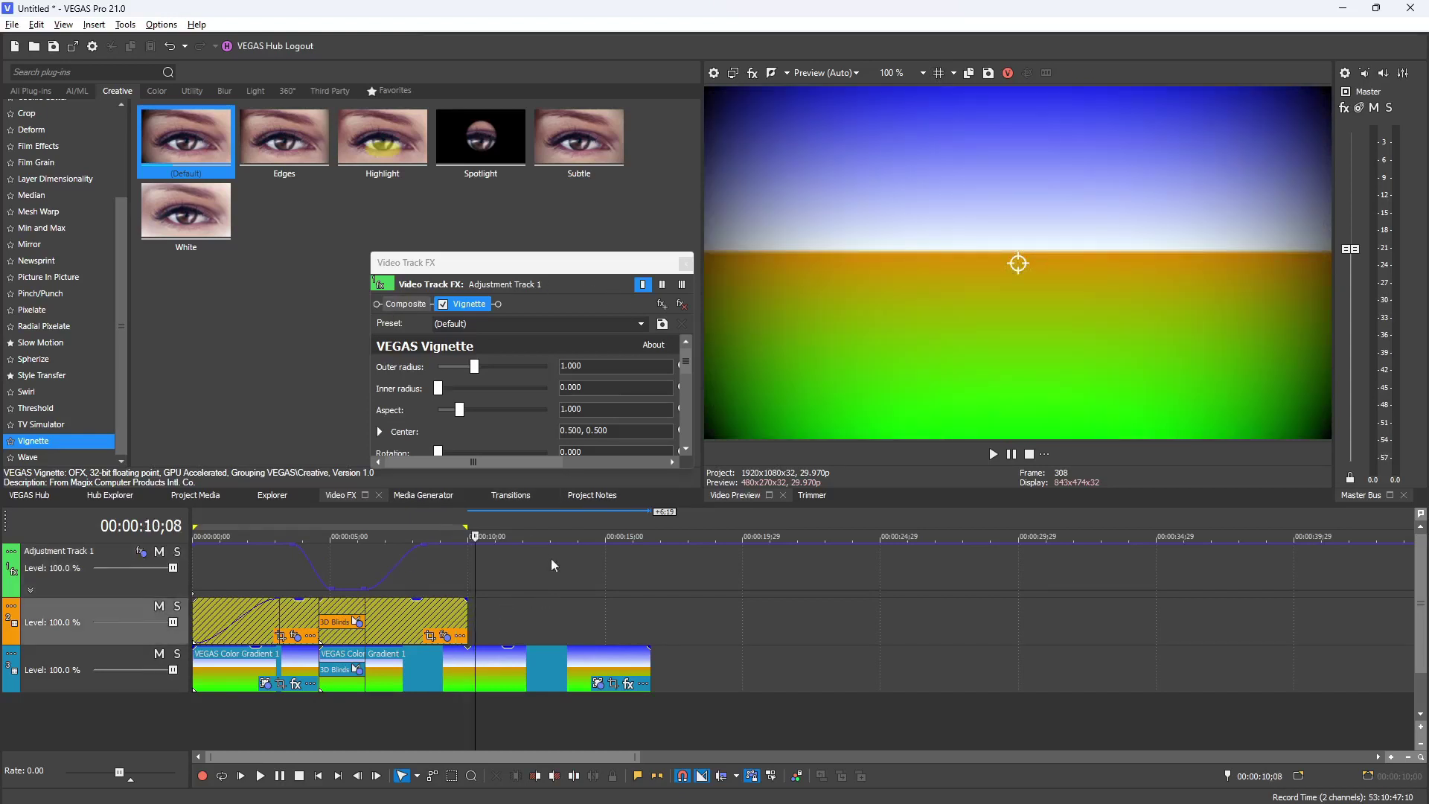
{"action": "left_click", "coordinate": [685, 263]}
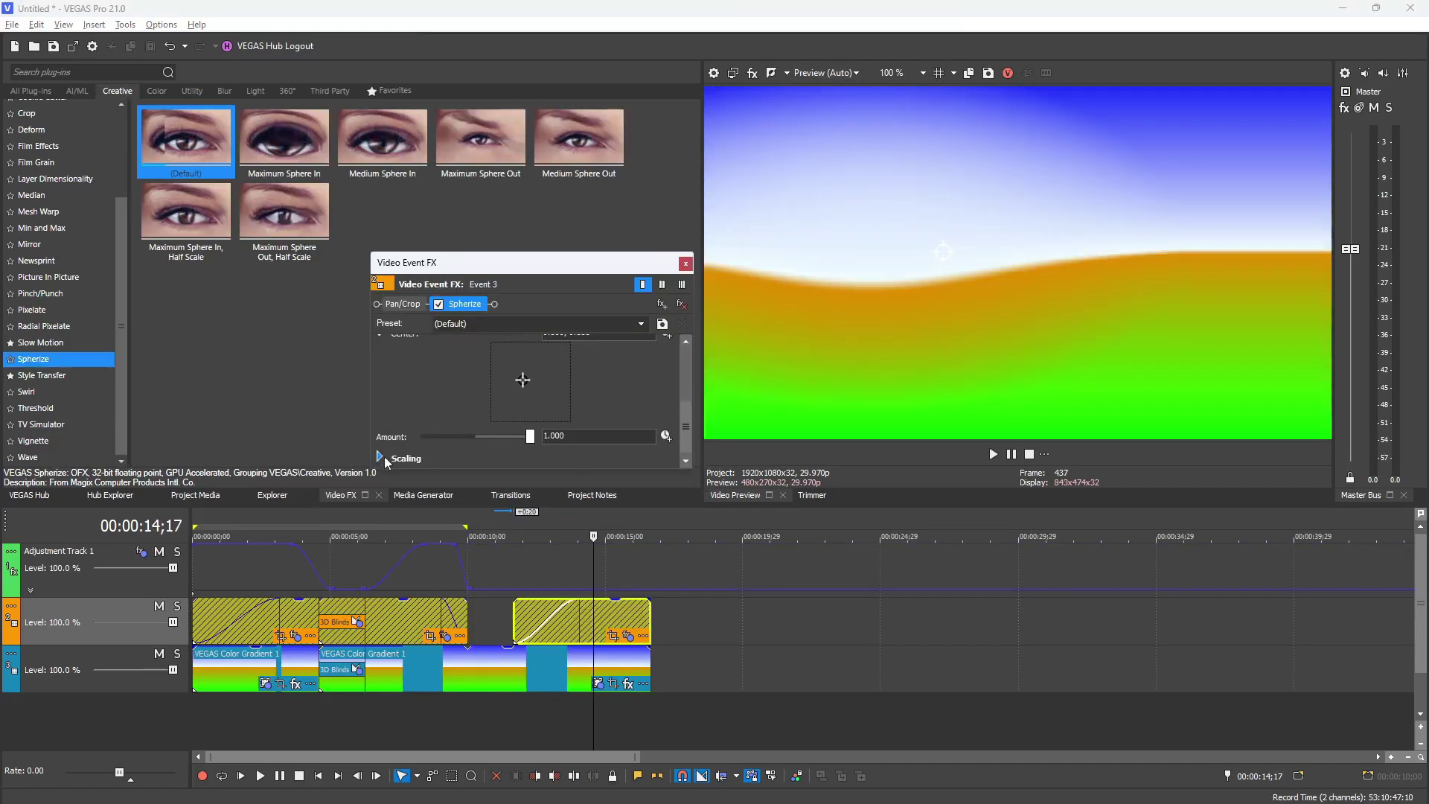
- Set Spherize horizontal scaling to 0.361, leaving vertical at 1.000, and scrub to check the bulge
{"action": "left_click", "coordinate": [379, 457]}
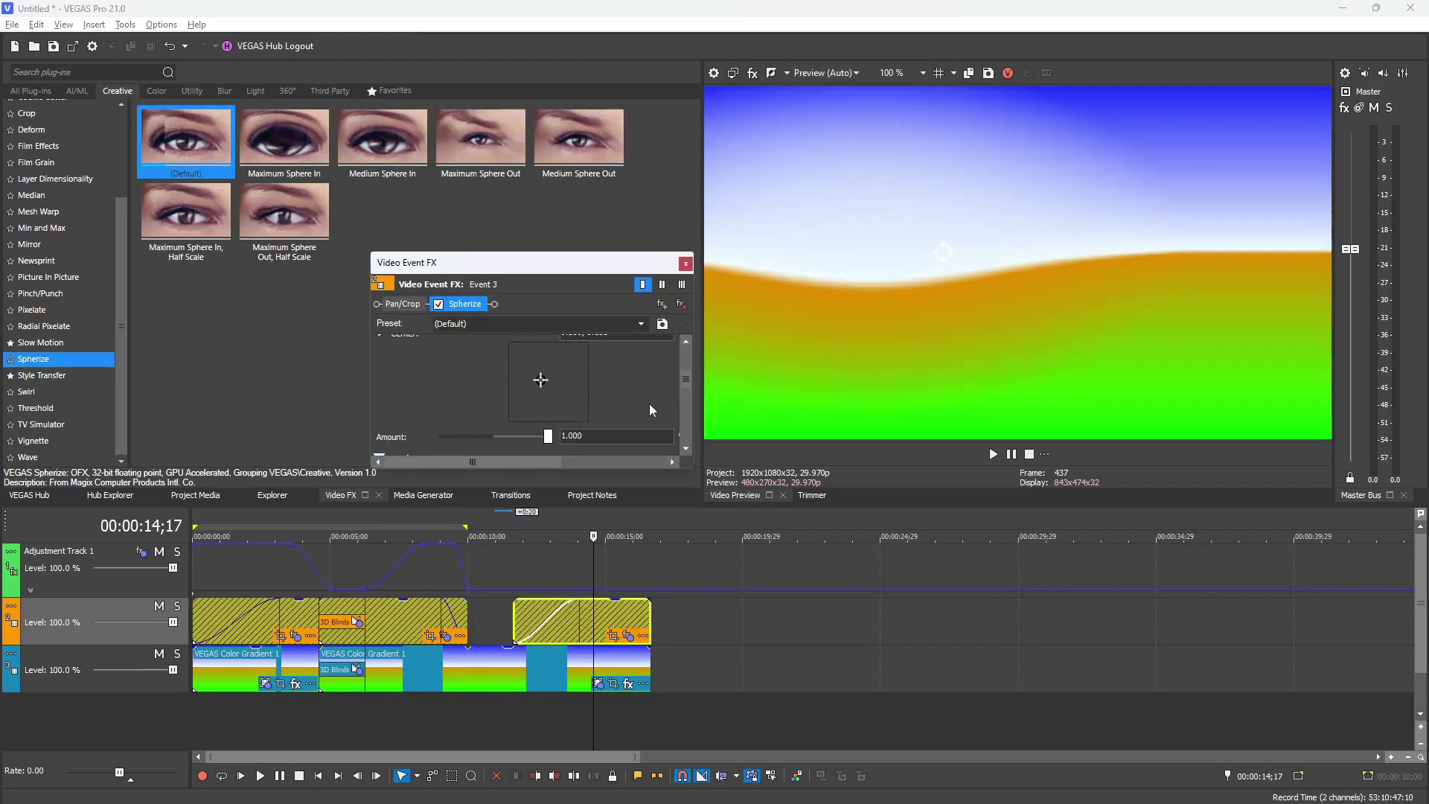
{"action": "left_click_drag", "start_coordinate": [684, 379], "coordinate": [680, 446]}
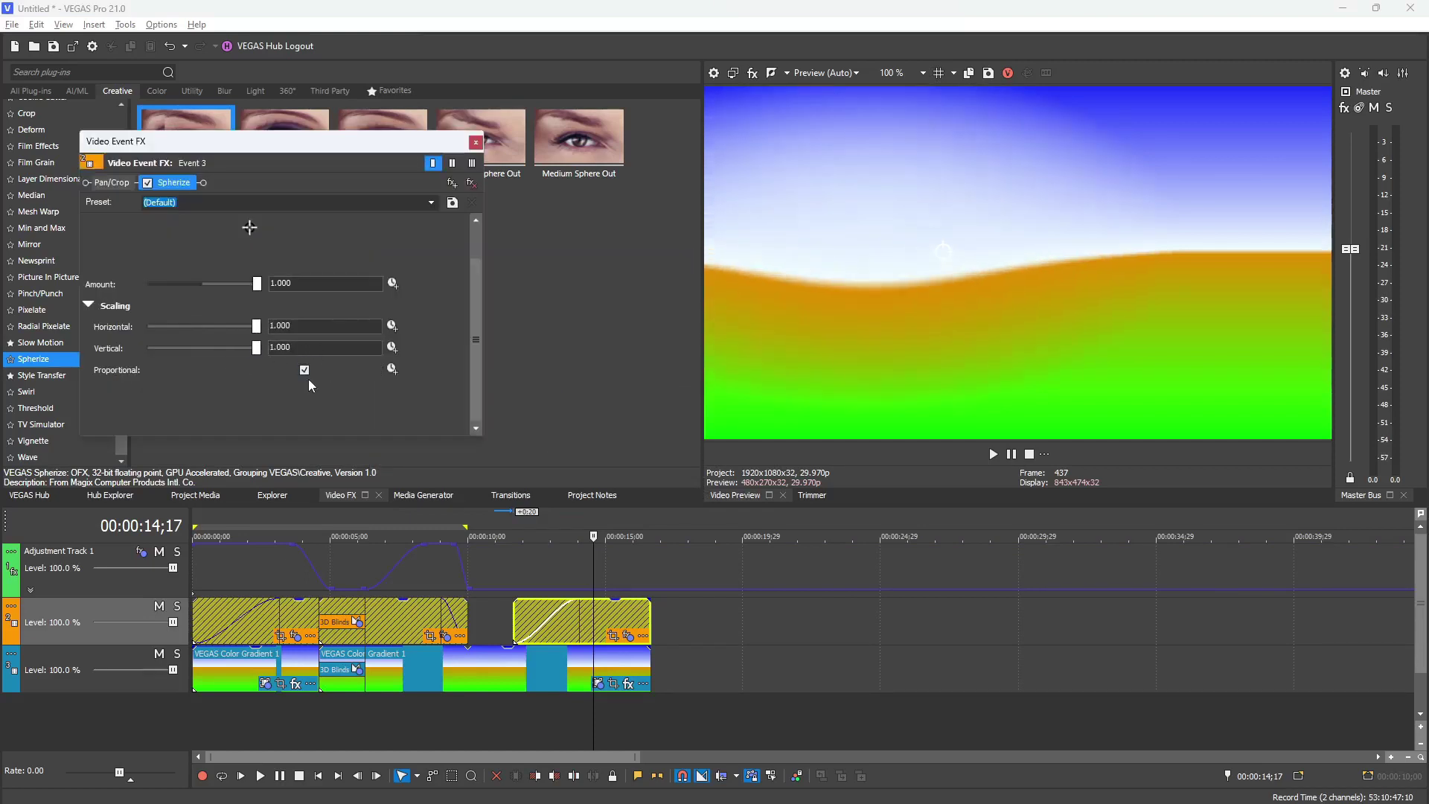
{"action": "left_click_drag", "start_coordinate": [266, 332], "coordinate": [186, 332]}
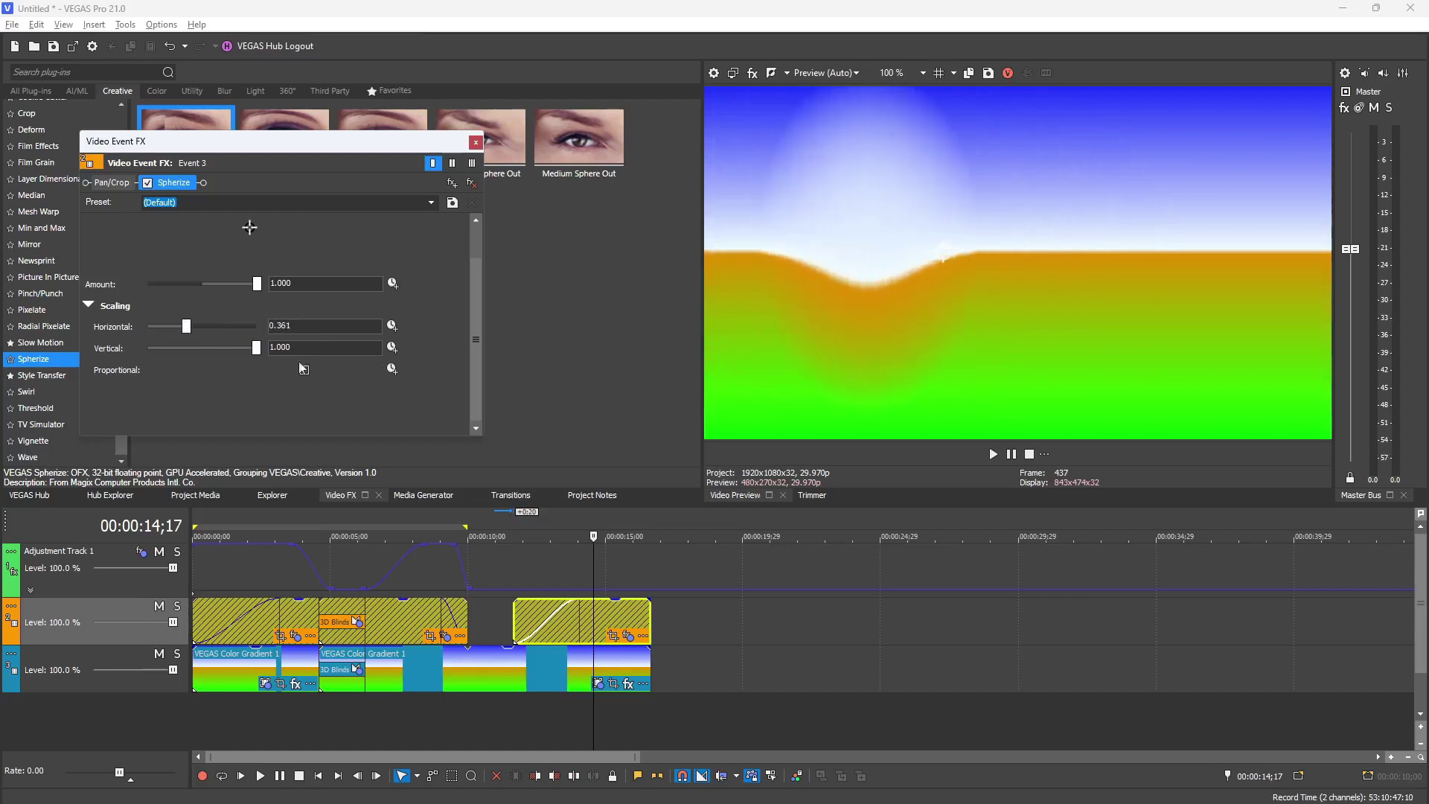
{"action": "left_click", "coordinate": [593, 573]}
{"action": "mouse_move", "coordinate": [593, 573]}
{"action": "left_mouse_down"}
{"action": "mouse_move", "coordinate": [497, 571]}
{"action": "mouse_move", "coordinate": [594, 570]}
{"action": "left_mouse_up"}
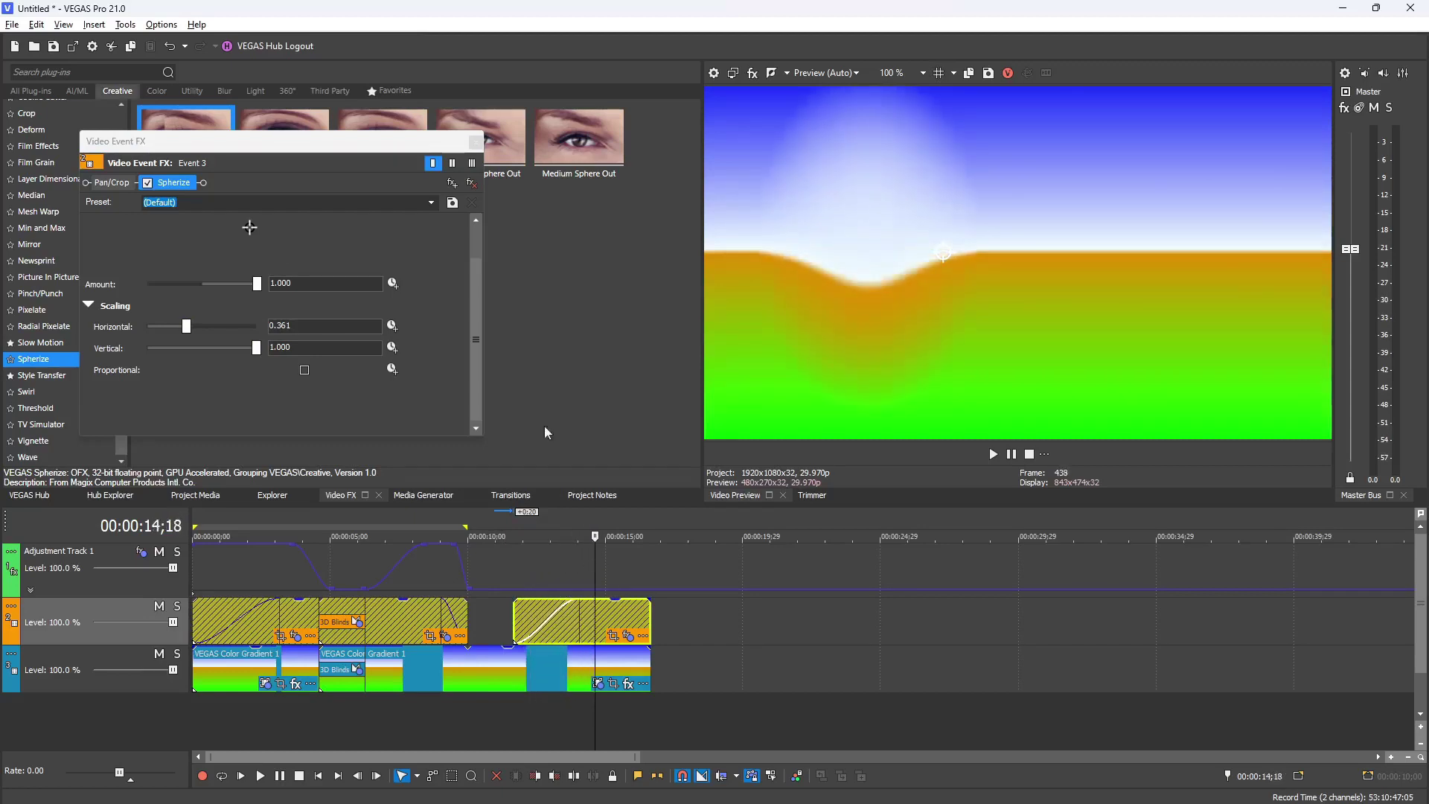
{"action": "left_click", "coordinate": [475, 143]}
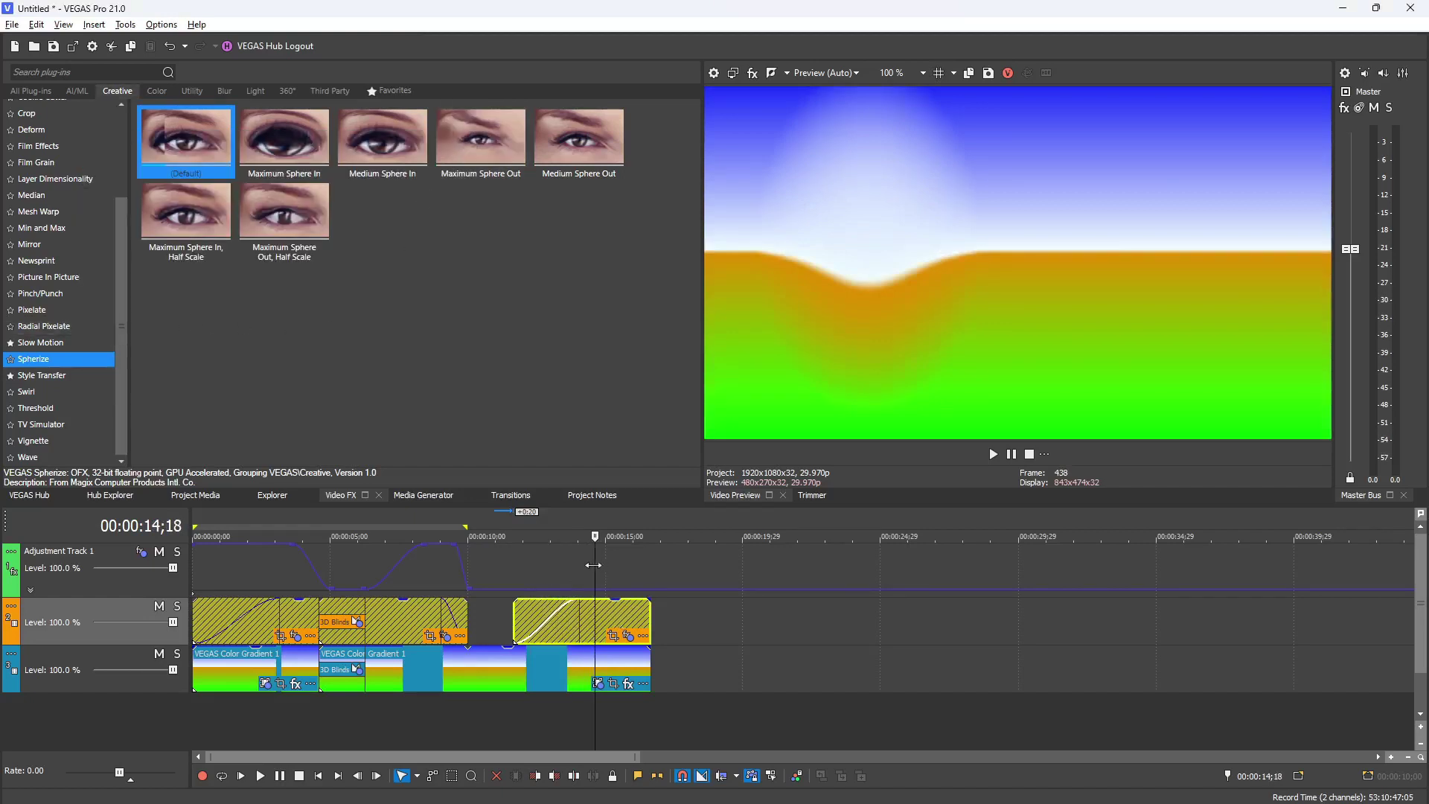
{"action": "left_click_drag", "start_coordinate": [594, 565], "coordinate": [345, 556]}
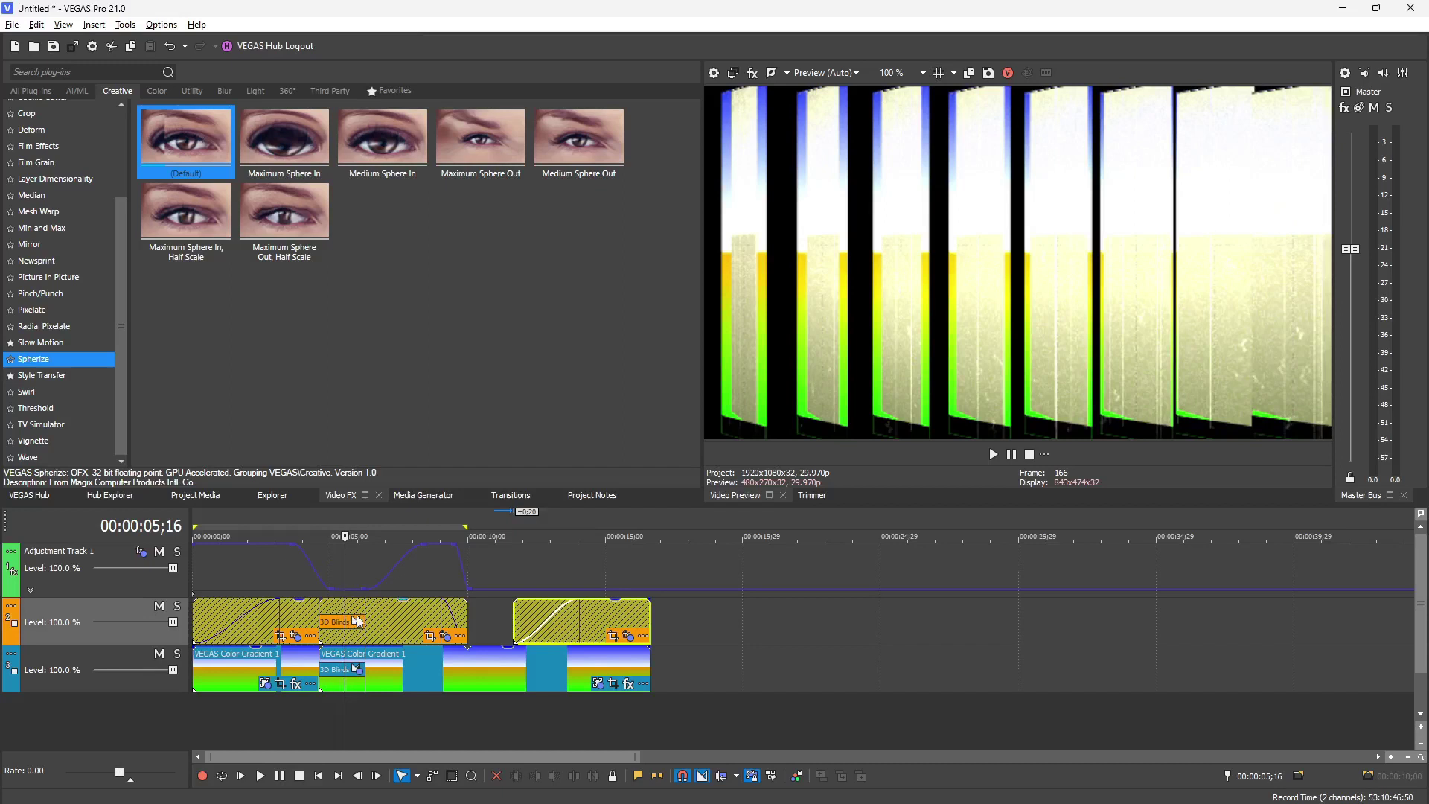
- Raise the top-track 3D Blinds divisions to 9 and add a Directional Scale GL transition later
{"action": "left_click", "coordinate": [356, 668]}
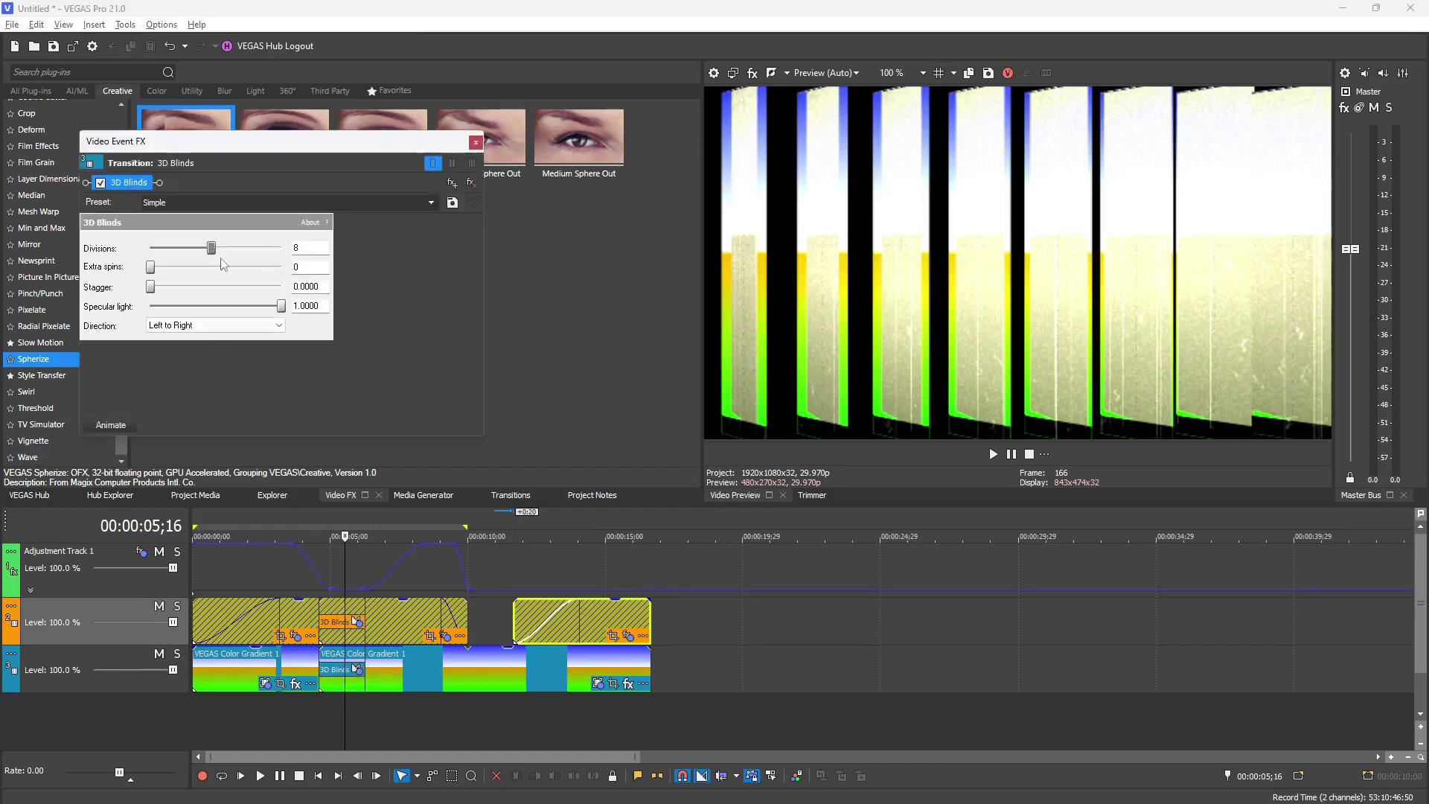
{"action": "left_click_drag", "start_coordinate": [212, 251], "coordinate": [221, 249]}
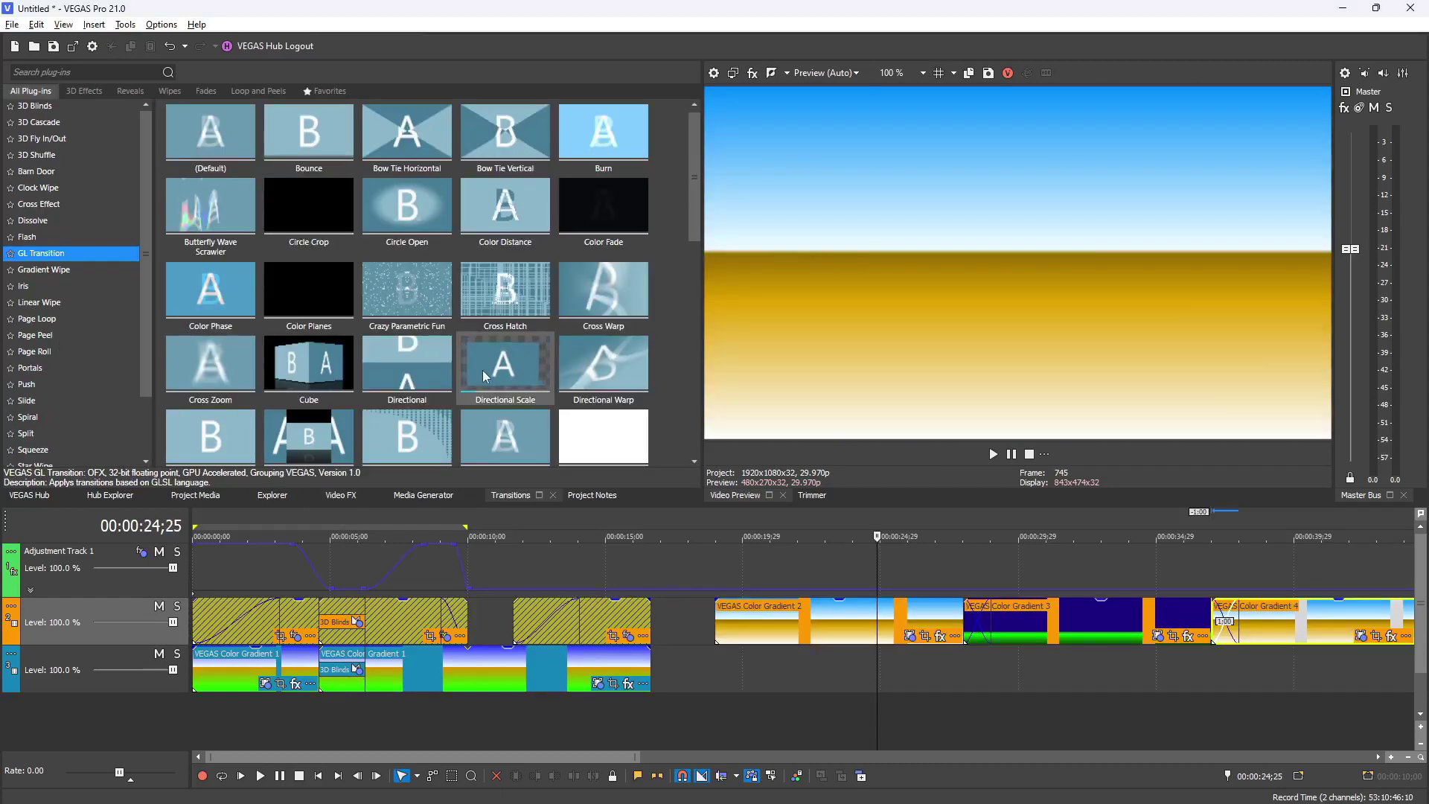
{"action": "left_click_drag", "start_coordinate": [506, 365], "coordinate": [988, 639]}
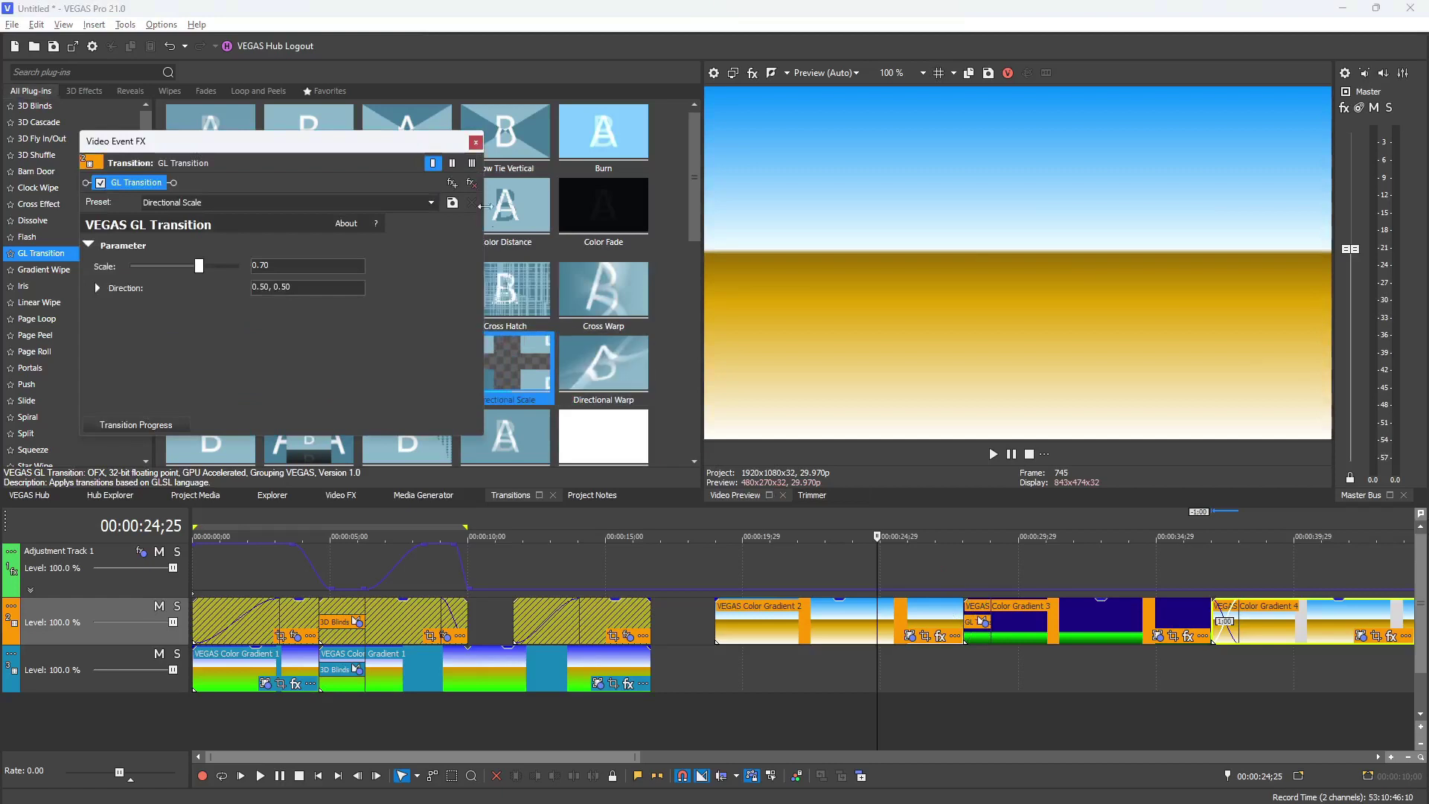
{"action": "left_click", "coordinate": [477, 142]}
- Drop another transition onto a later clip and play the later transitions from about 27 seconds
{"action": "scroll", "coordinate": [438, 317], "scroll_direction": "down", "scroll_amount": 5}
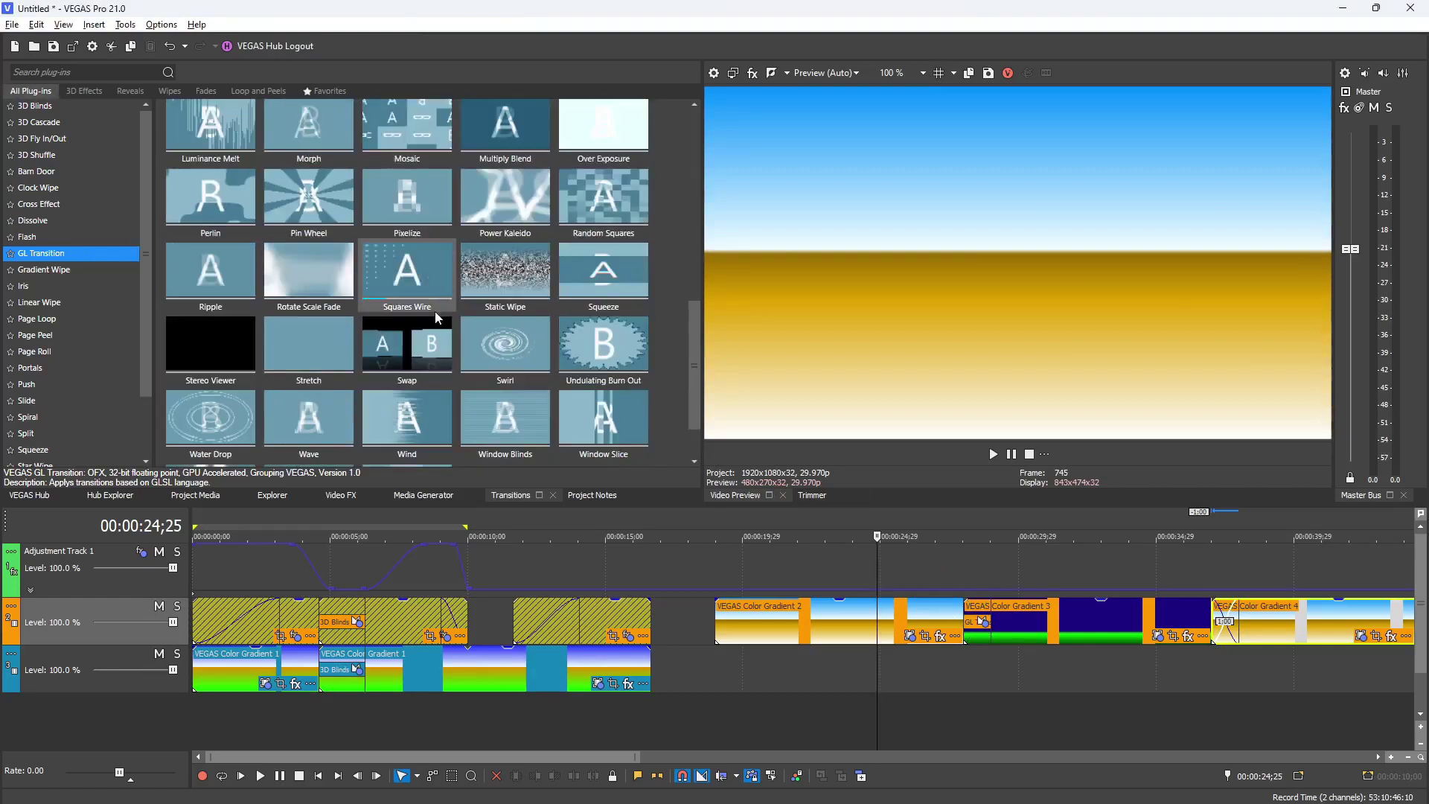
{"action": "scroll", "coordinate": [438, 318], "scroll_direction": "down", "scroll_amount": 1}
{"action": "left_click_drag", "start_coordinate": [507, 201], "coordinate": [1232, 629]}
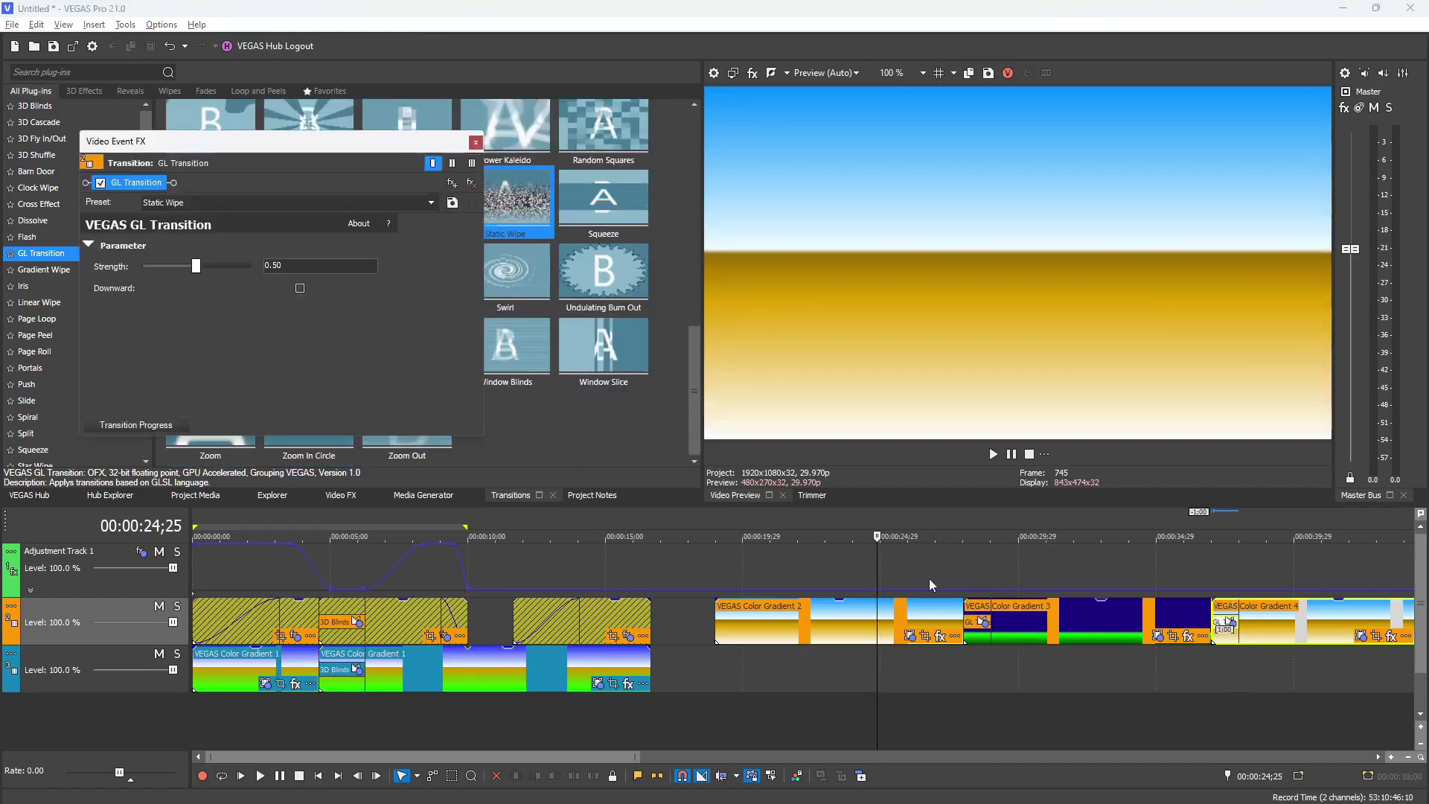
{"action": "left_click", "coordinate": [952, 574]}
{"action": "key", "text": "space"}
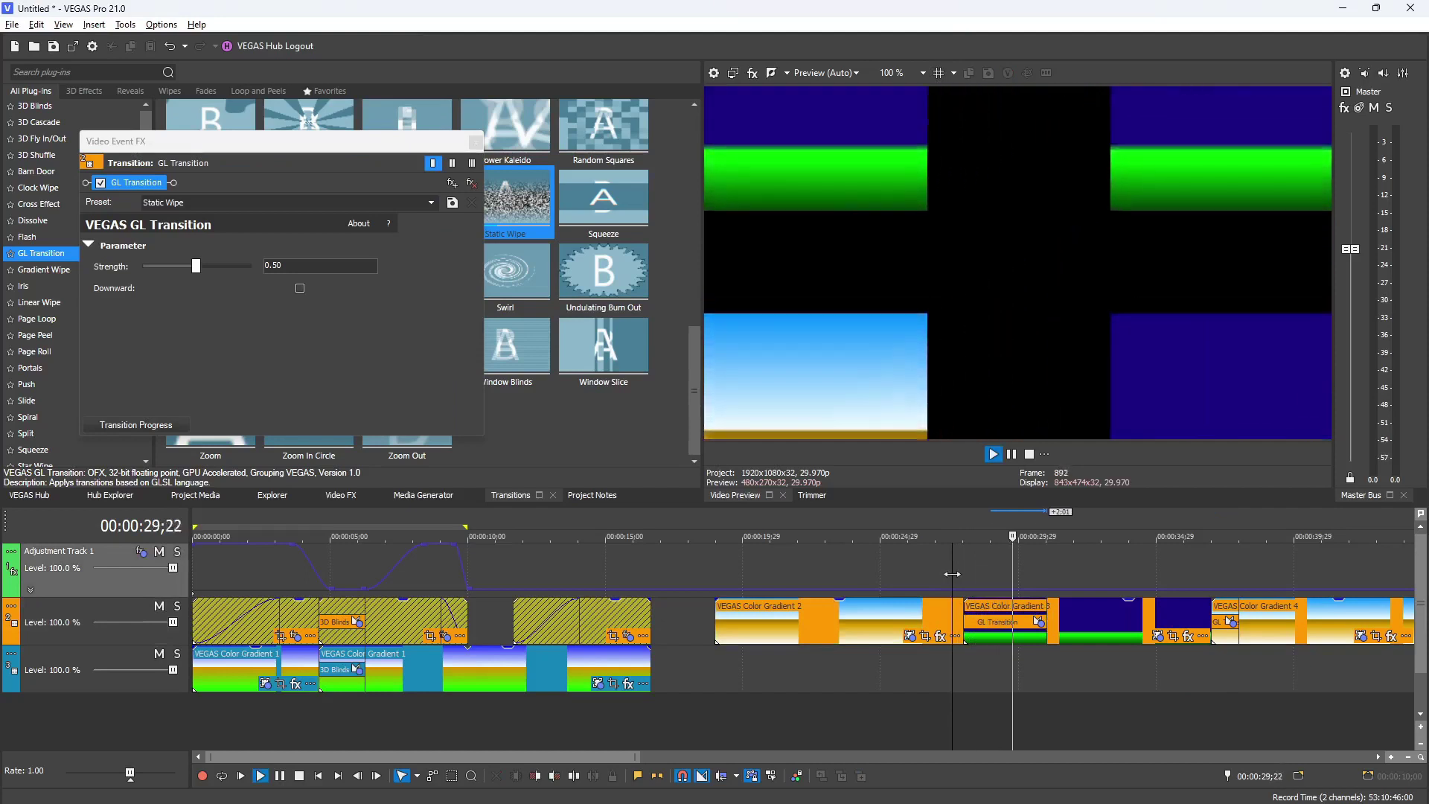
{"action": "key", "text": "Return"}
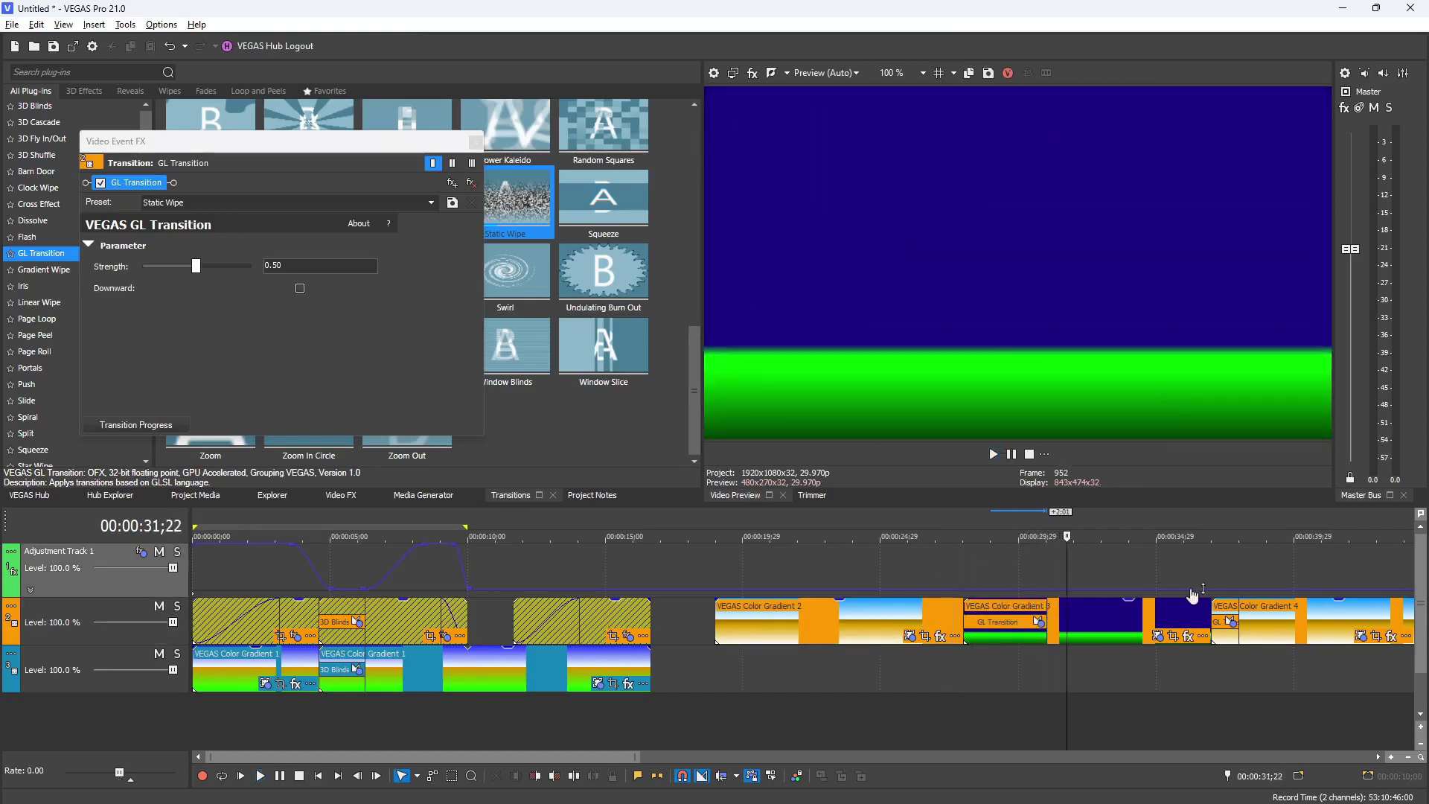
- Set the Directional Scale transition's scale to 0.98 and play it back
{"action": "left_click", "coordinate": [1249, 627]}
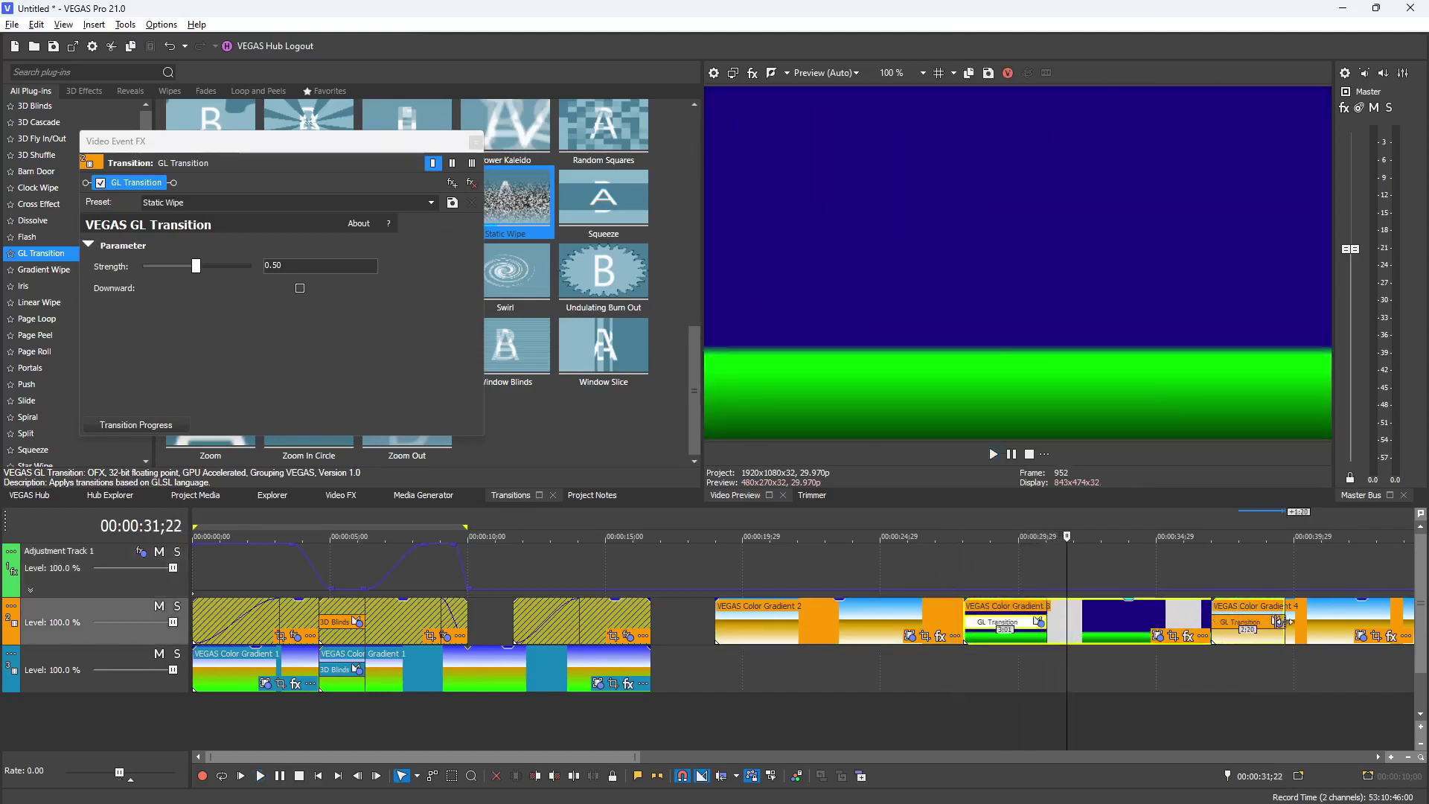
{"action": "left_click", "coordinate": [998, 622]}
{"action": "left_click_drag", "start_coordinate": [211, 270], "coordinate": [229, 269]}
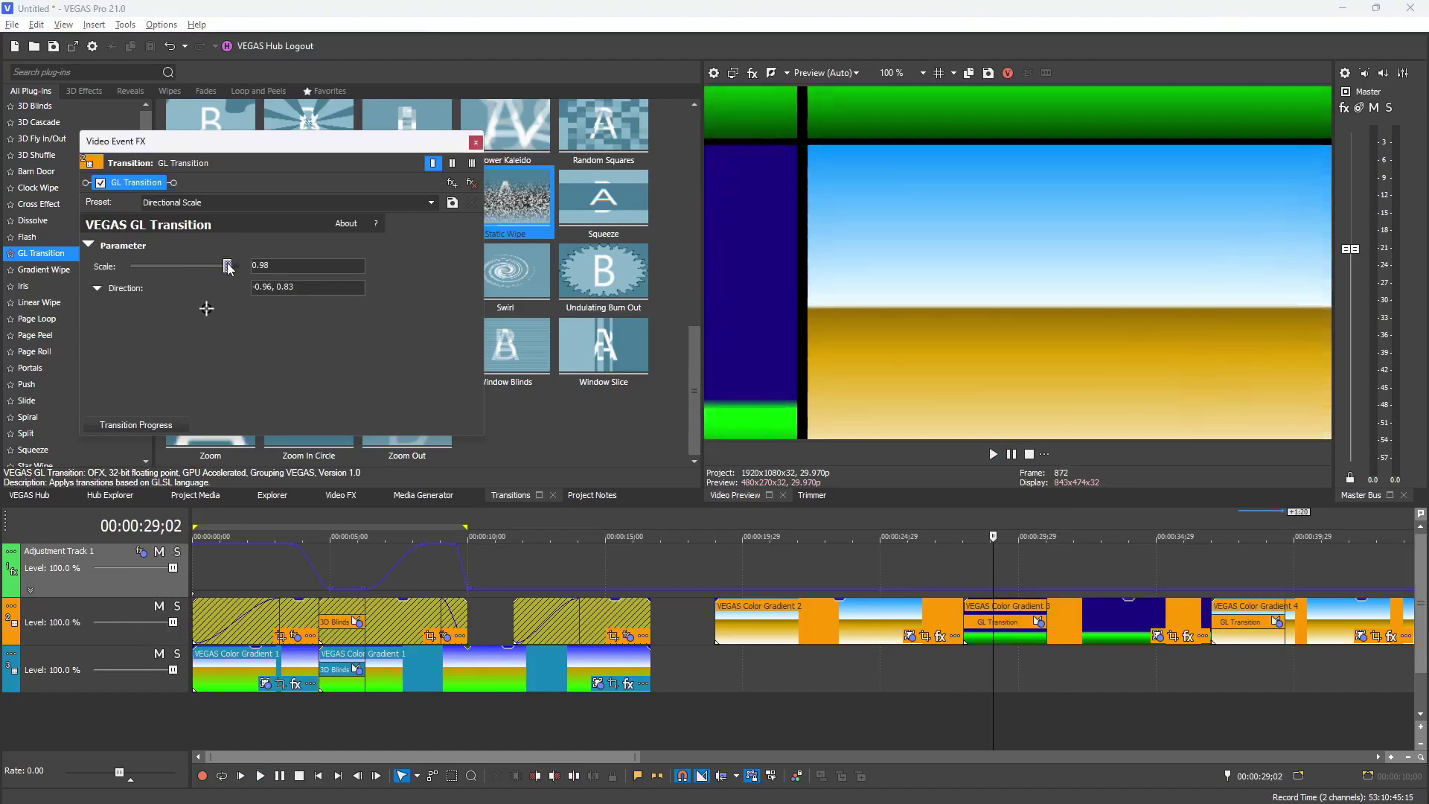
{"action": "left_click", "coordinate": [957, 569]}
{"action": "key", "text": "space"}
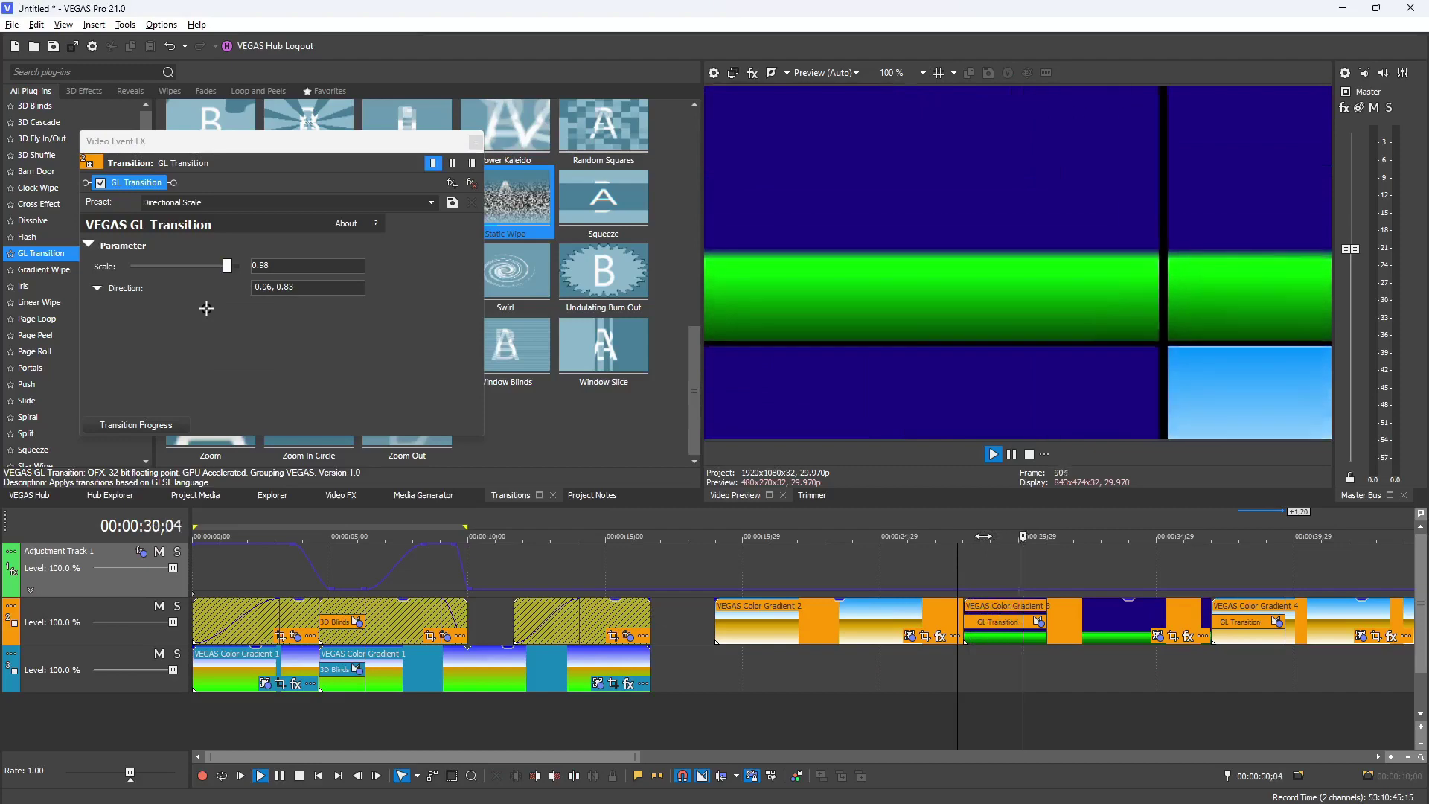
{"action": "key", "text": "Return"}
- Make the Static Wipe run downward, lowering strength to 0.01 then raising it slightly
{"action": "left_click", "coordinate": [1212, 570]}
{"action": "key", "text": "space"}
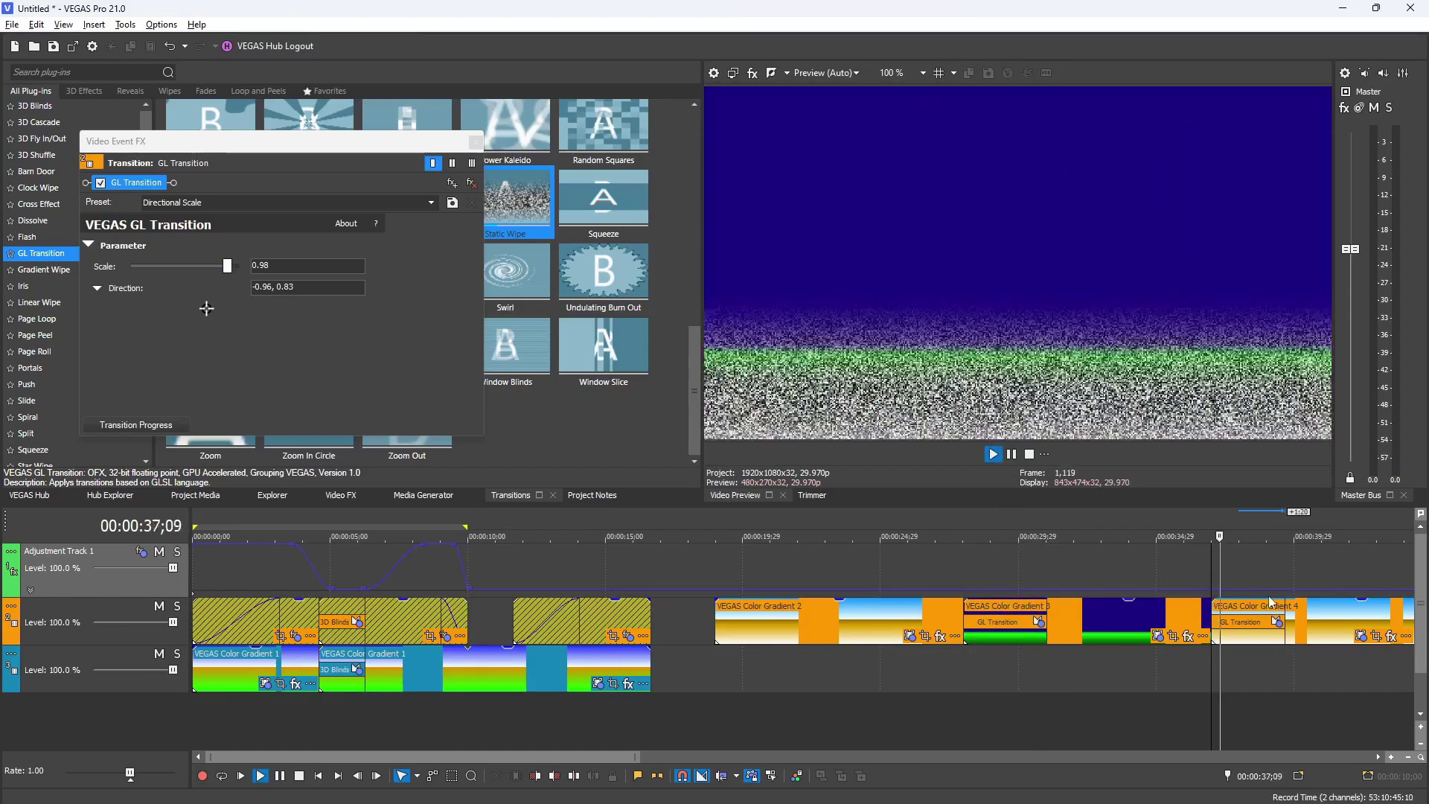
{"action": "key", "text": "Return"}
{"action": "left_click", "coordinate": [1278, 622]}
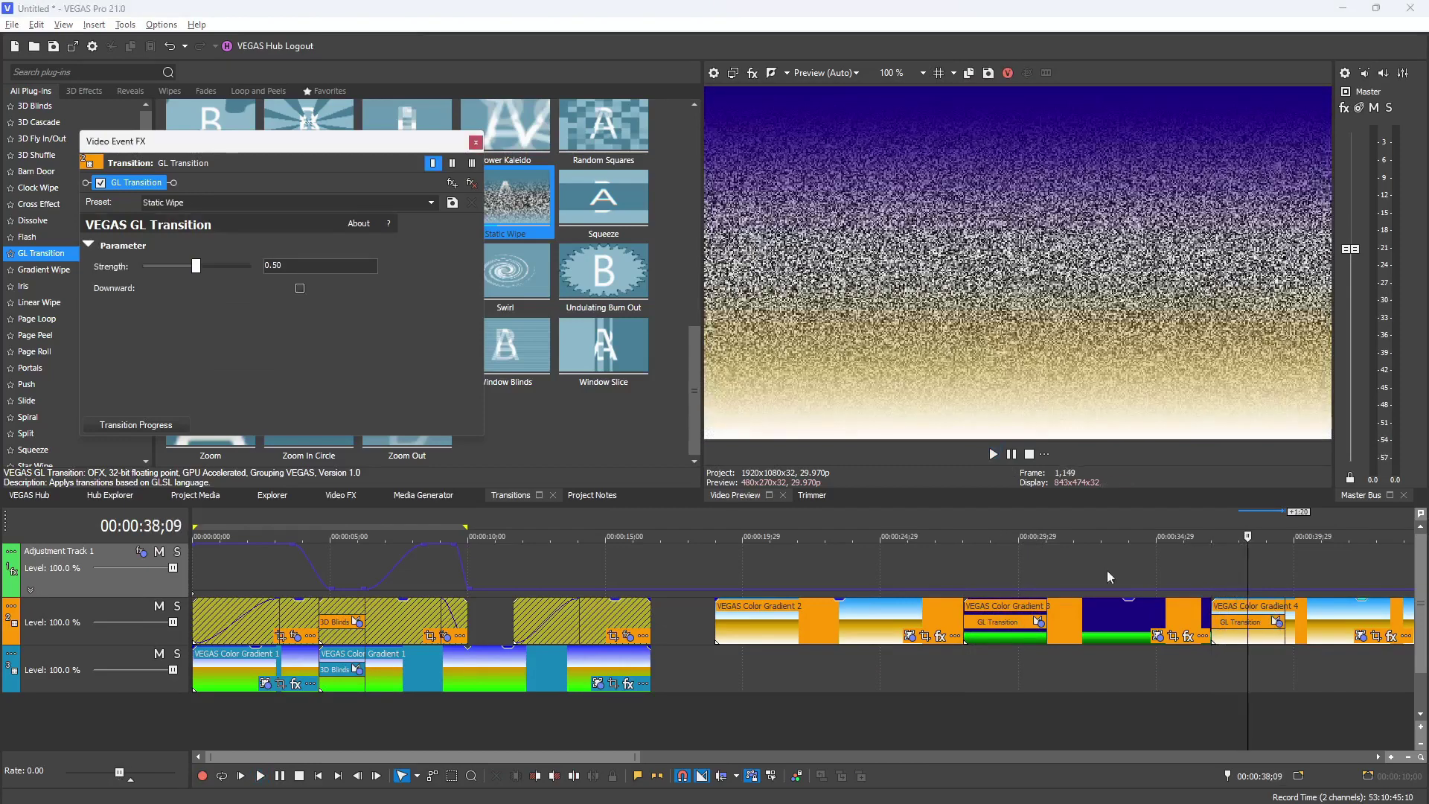
{"action": "left_click_drag", "start_coordinate": [199, 274], "coordinate": [138, 283]}
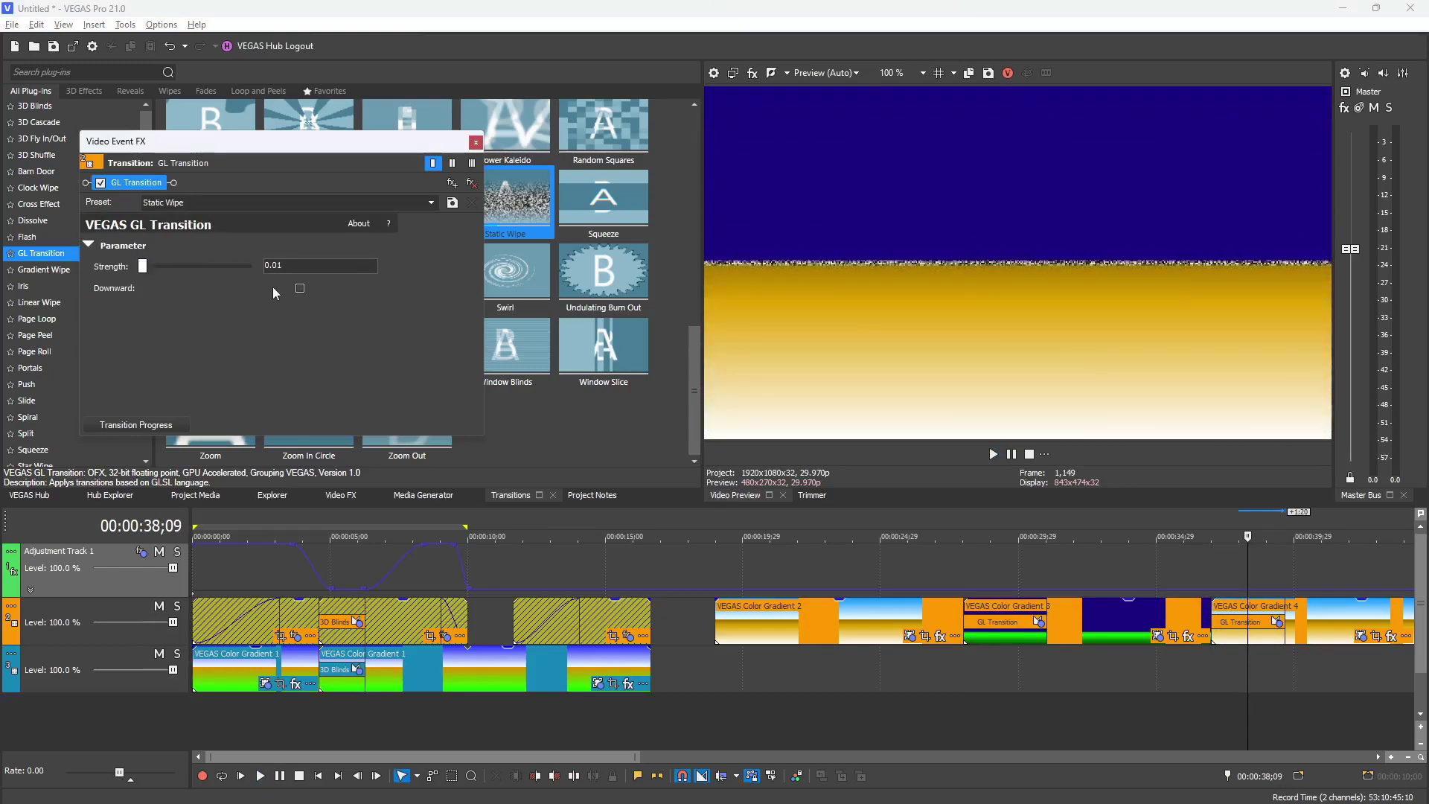
{"action": "left_click", "coordinate": [300, 288]}
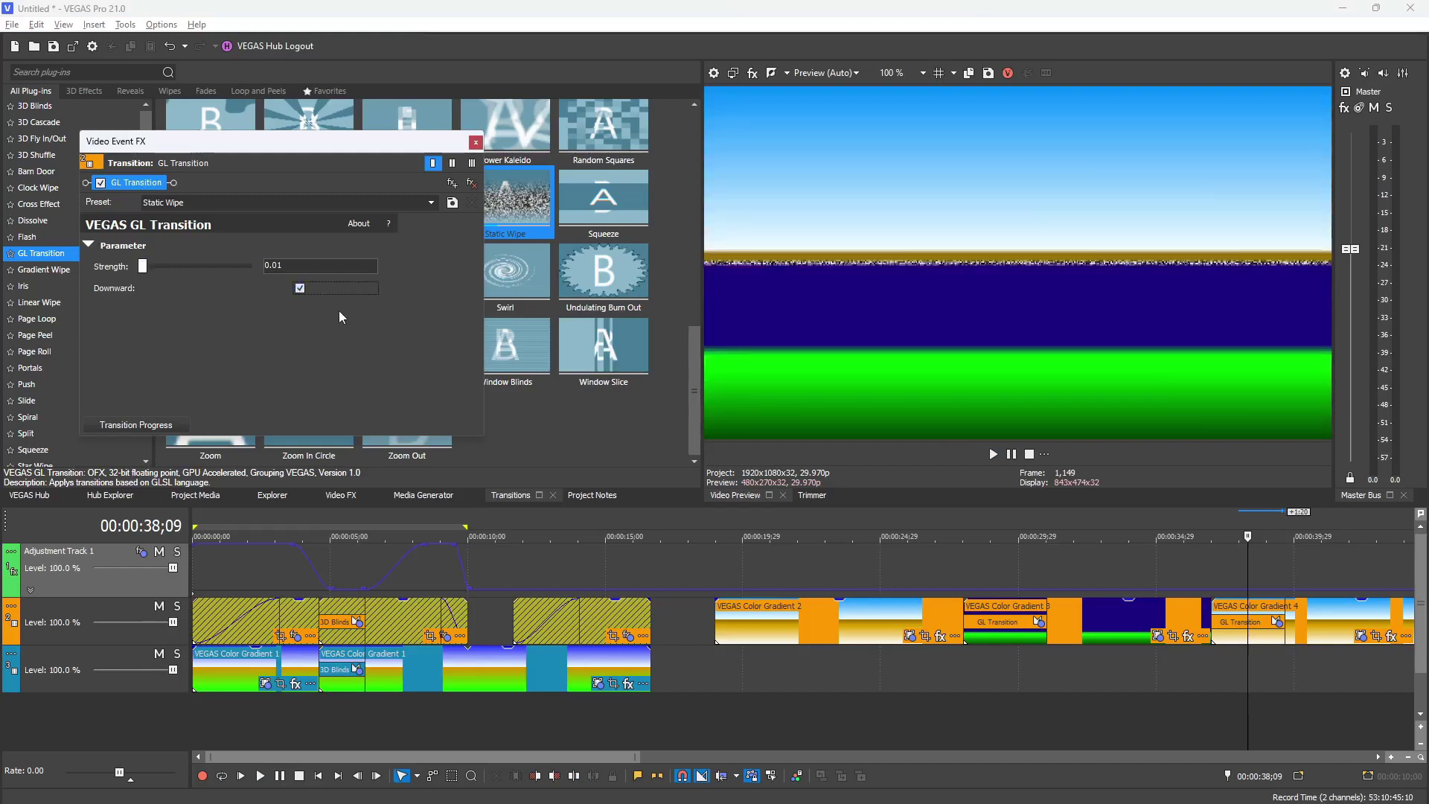
{"action": "left_click", "coordinate": [1214, 590]}
{"action": "key", "text": "space"}
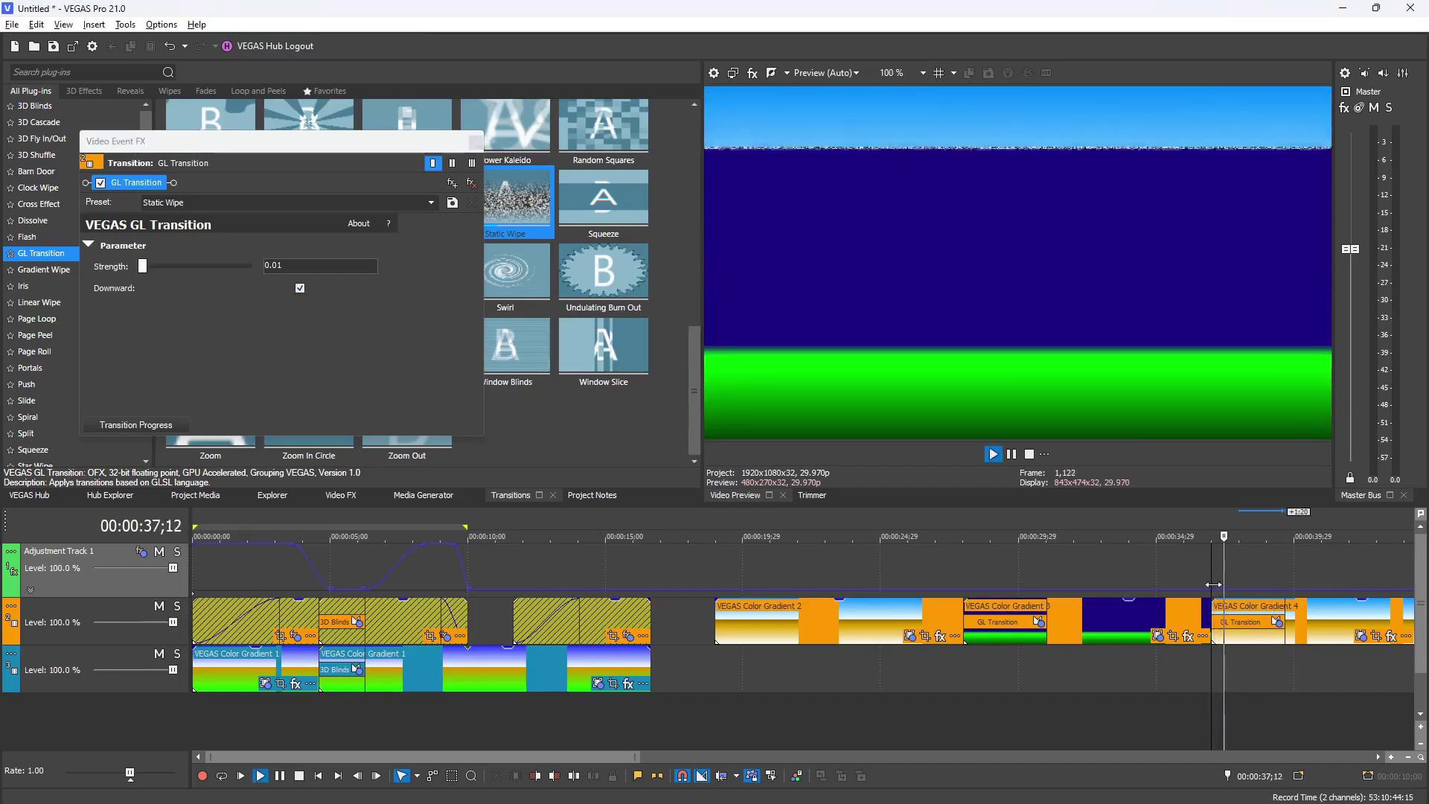
{"action": "left_click_drag", "start_coordinate": [135, 270], "coordinate": [171, 269]}
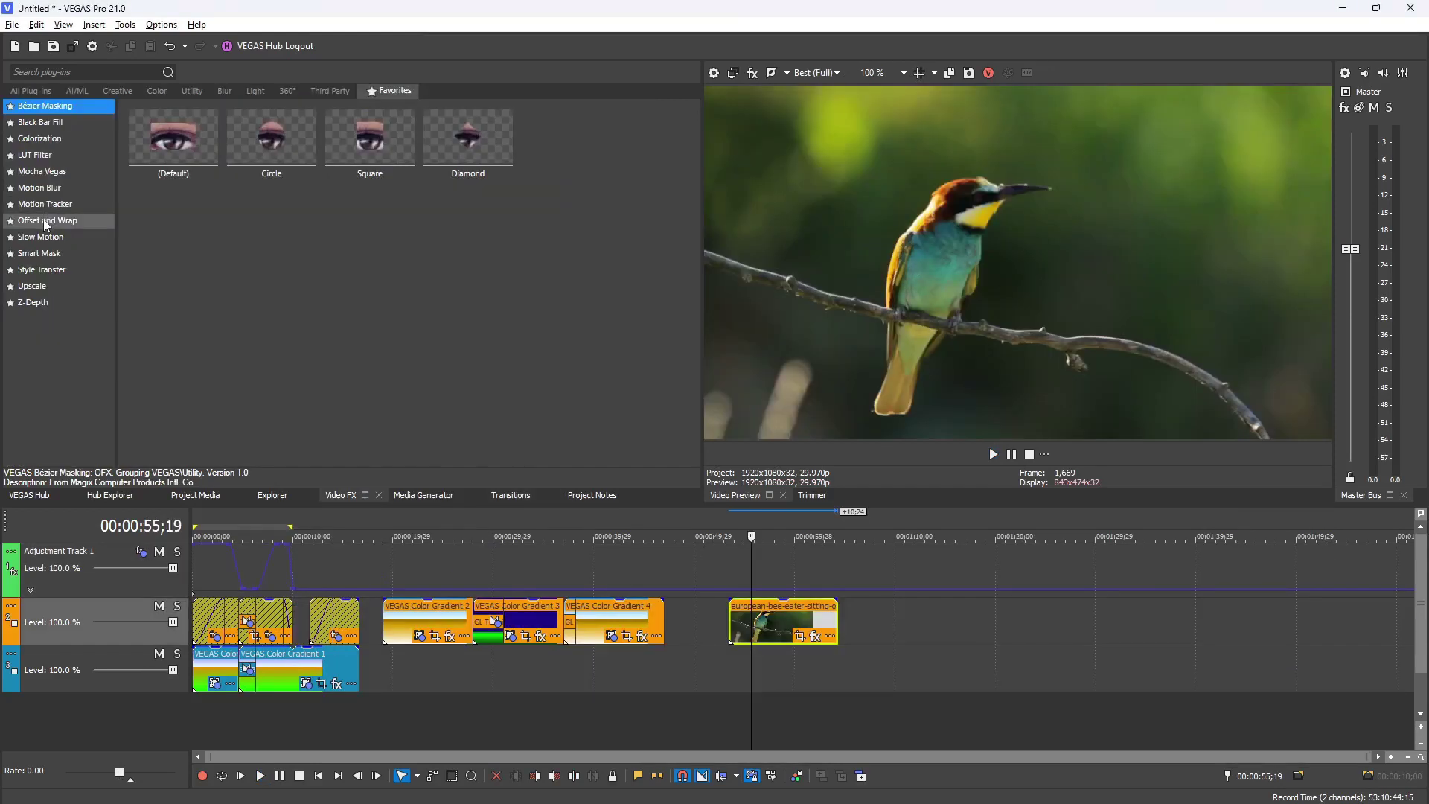
{"action": "left_click", "coordinate": [43, 219]}
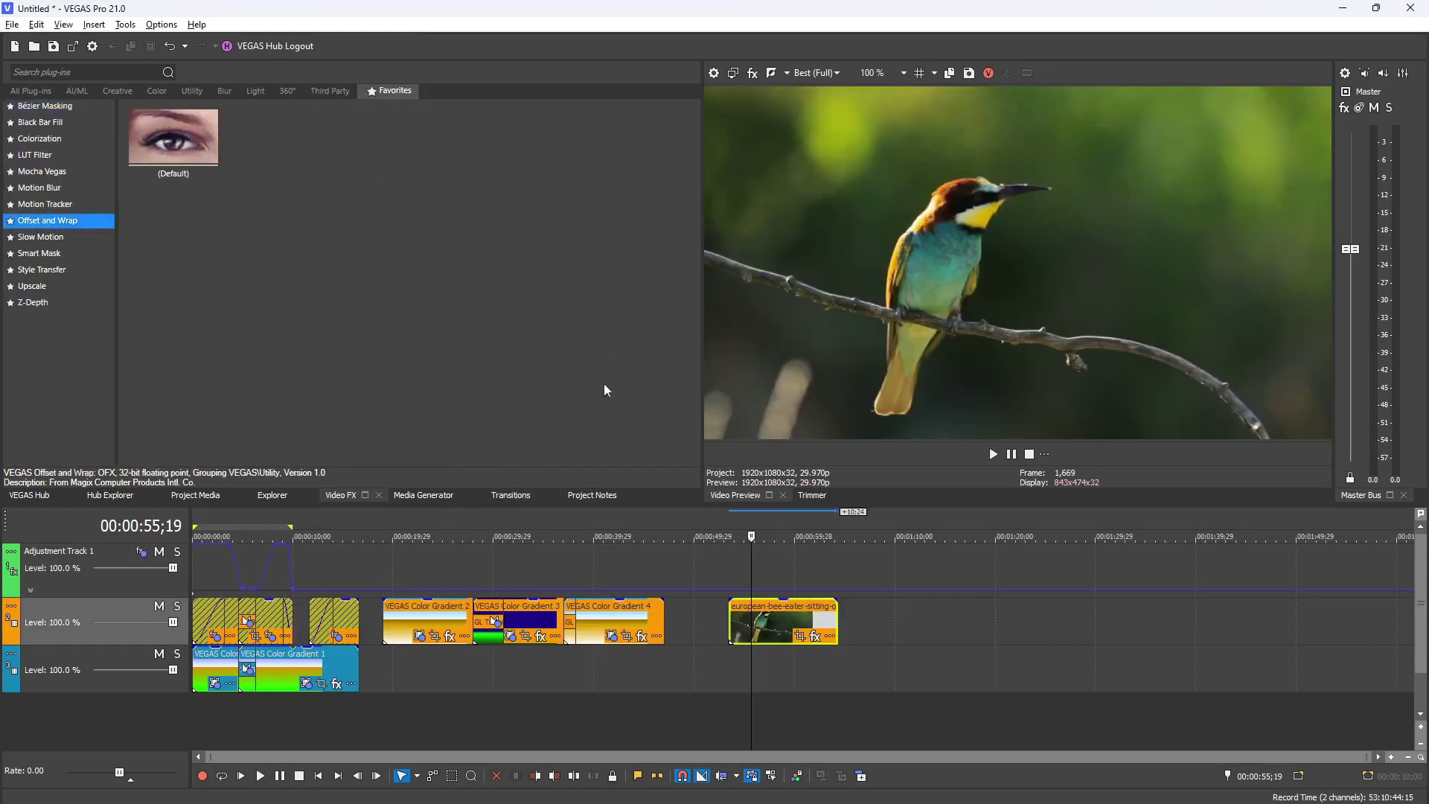
{"action": "left_click_drag", "start_coordinate": [190, 145], "coordinate": [431, 252]}
{"action": "left_click_drag", "start_coordinate": [787, 634], "coordinate": [781, 633]}
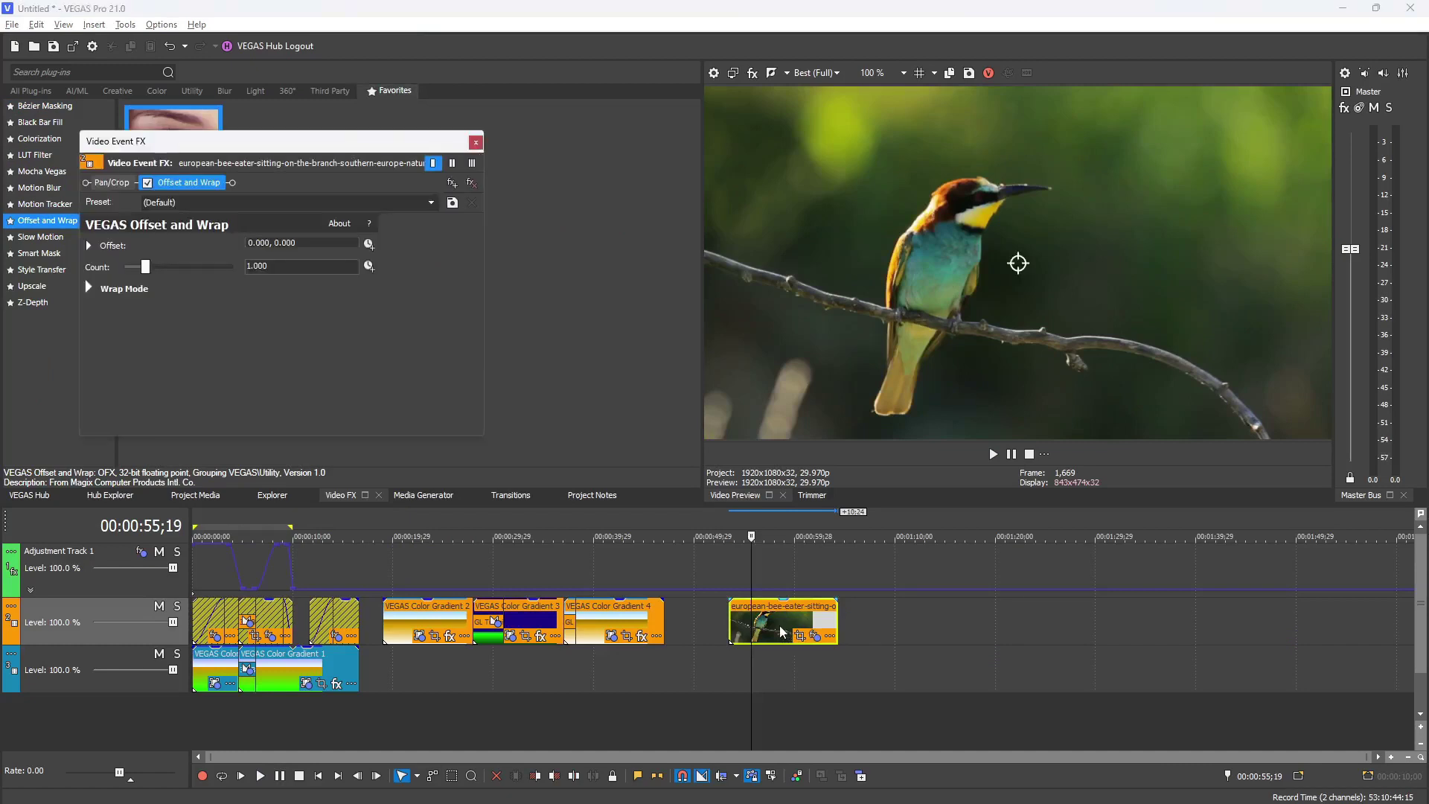
{"action": "left_click_drag", "start_coordinate": [148, 273], "coordinate": [186, 269]}
{"action": "left_click", "coordinate": [86, 290]}
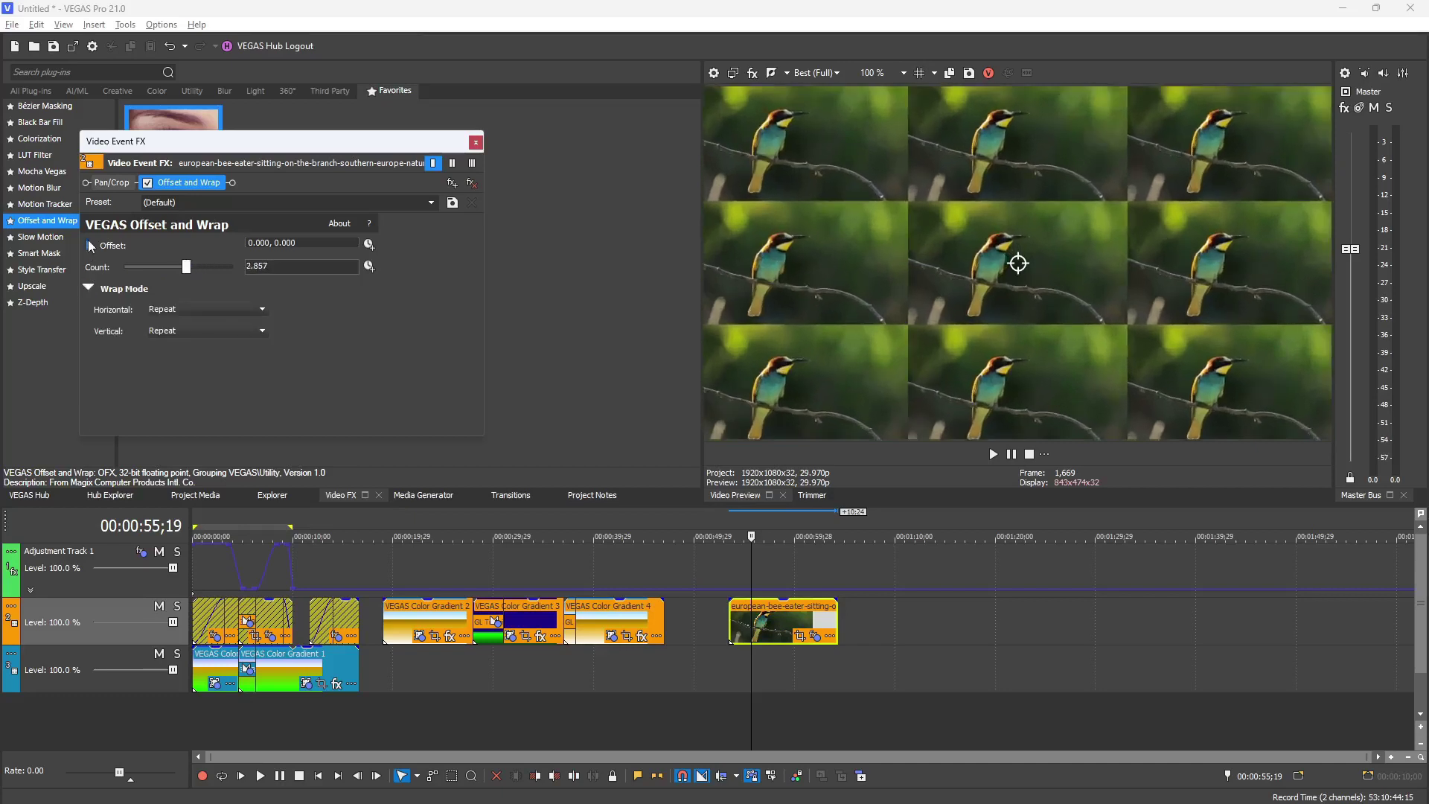
{"action": "left_click", "coordinate": [88, 245]}
{"action": "left_click", "coordinate": [472, 182]}
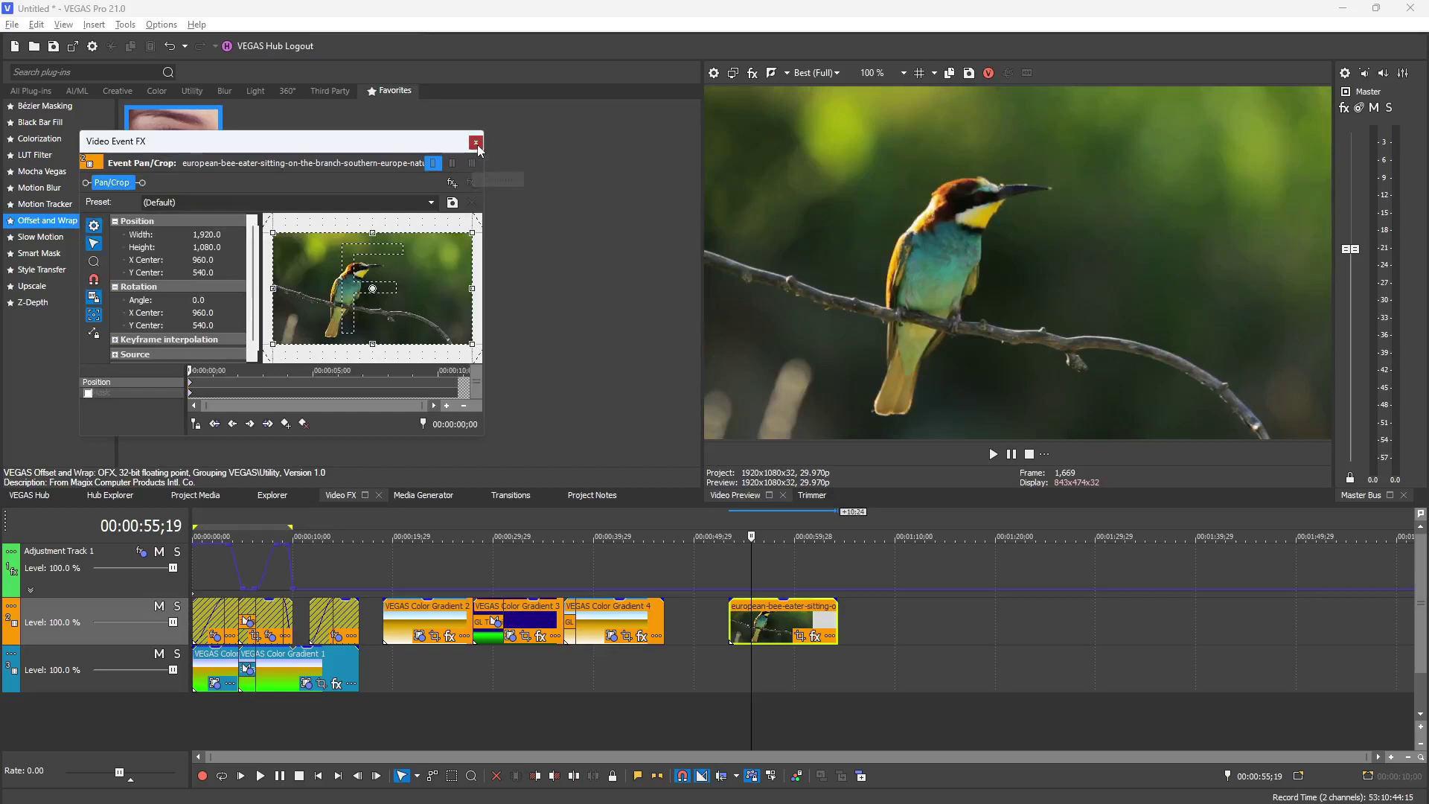
{"action": "left_click", "coordinate": [476, 144]}
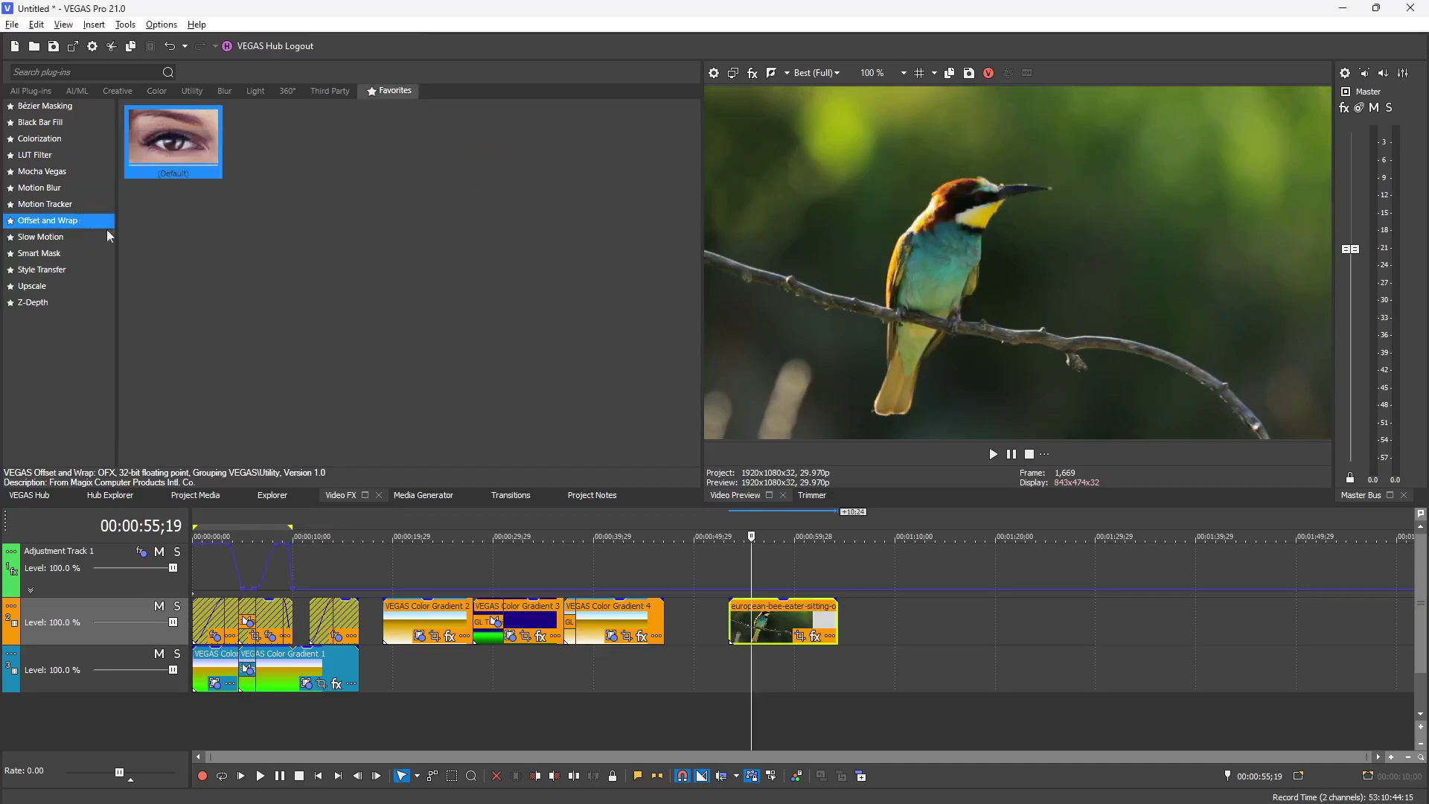
{"action": "left_click", "coordinate": [54, 253]}
{"action": "left_click_drag", "start_coordinate": [158, 159], "coordinate": [785, 642]}
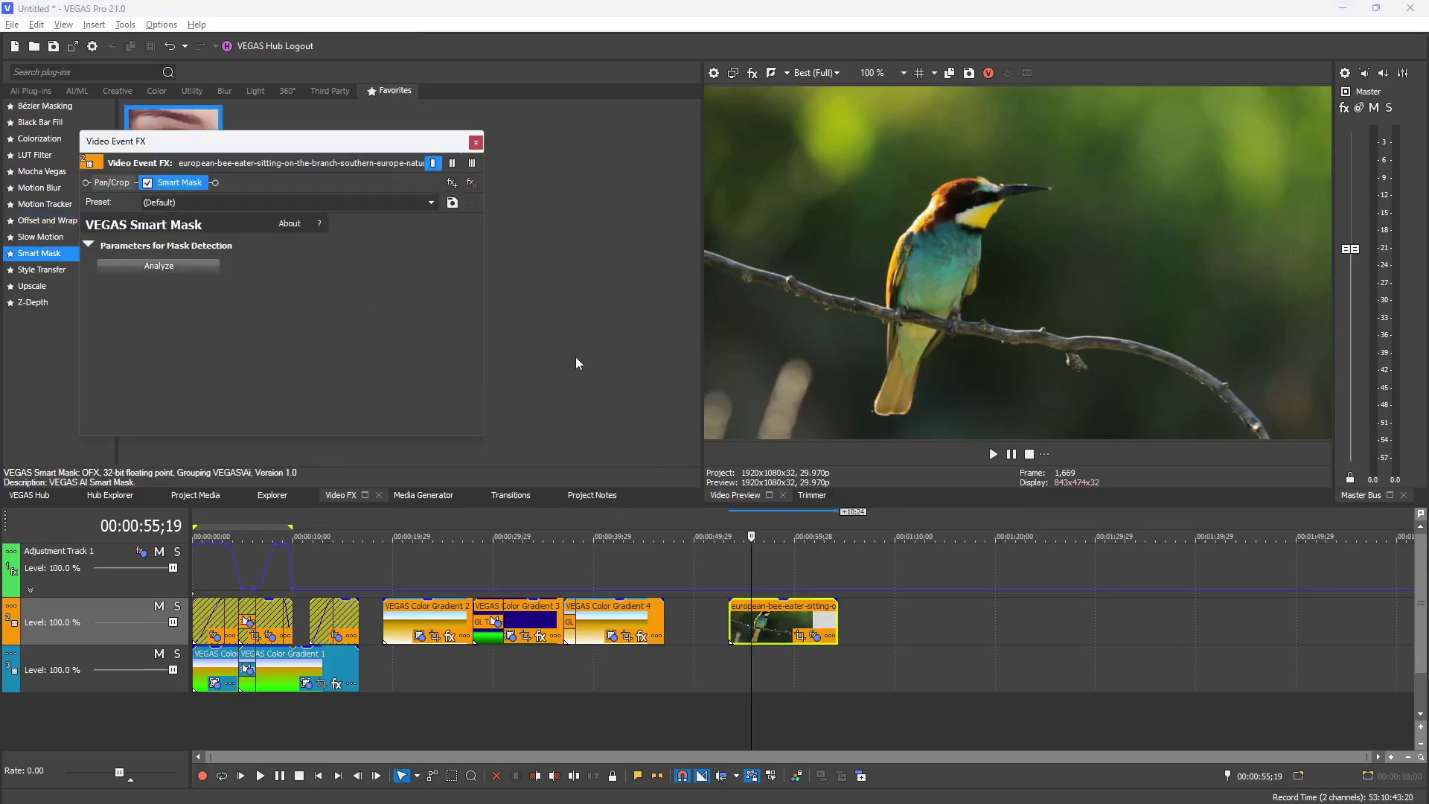
{"action": "left_click", "coordinate": [159, 265]}
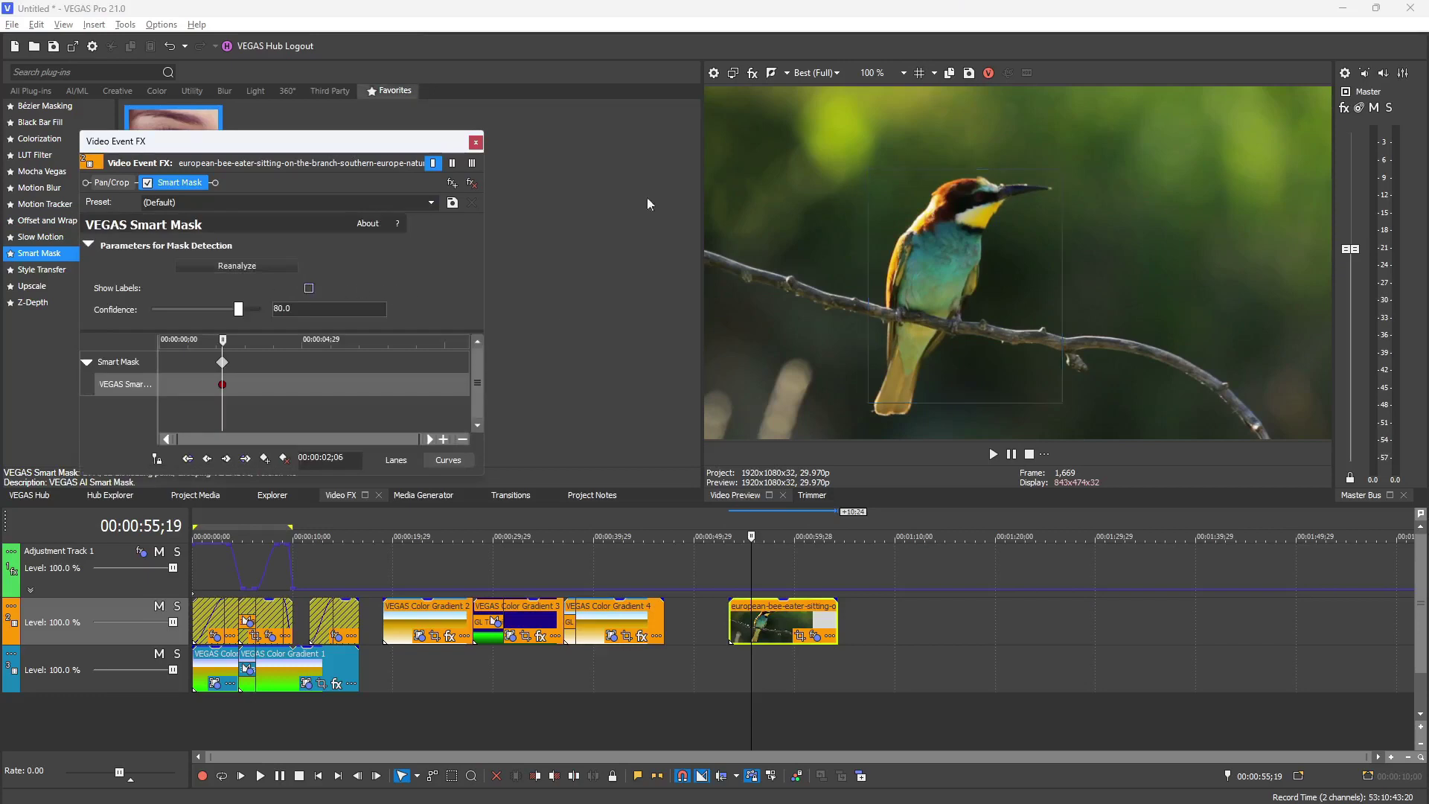
{"action": "left_click", "coordinate": [959, 219]}
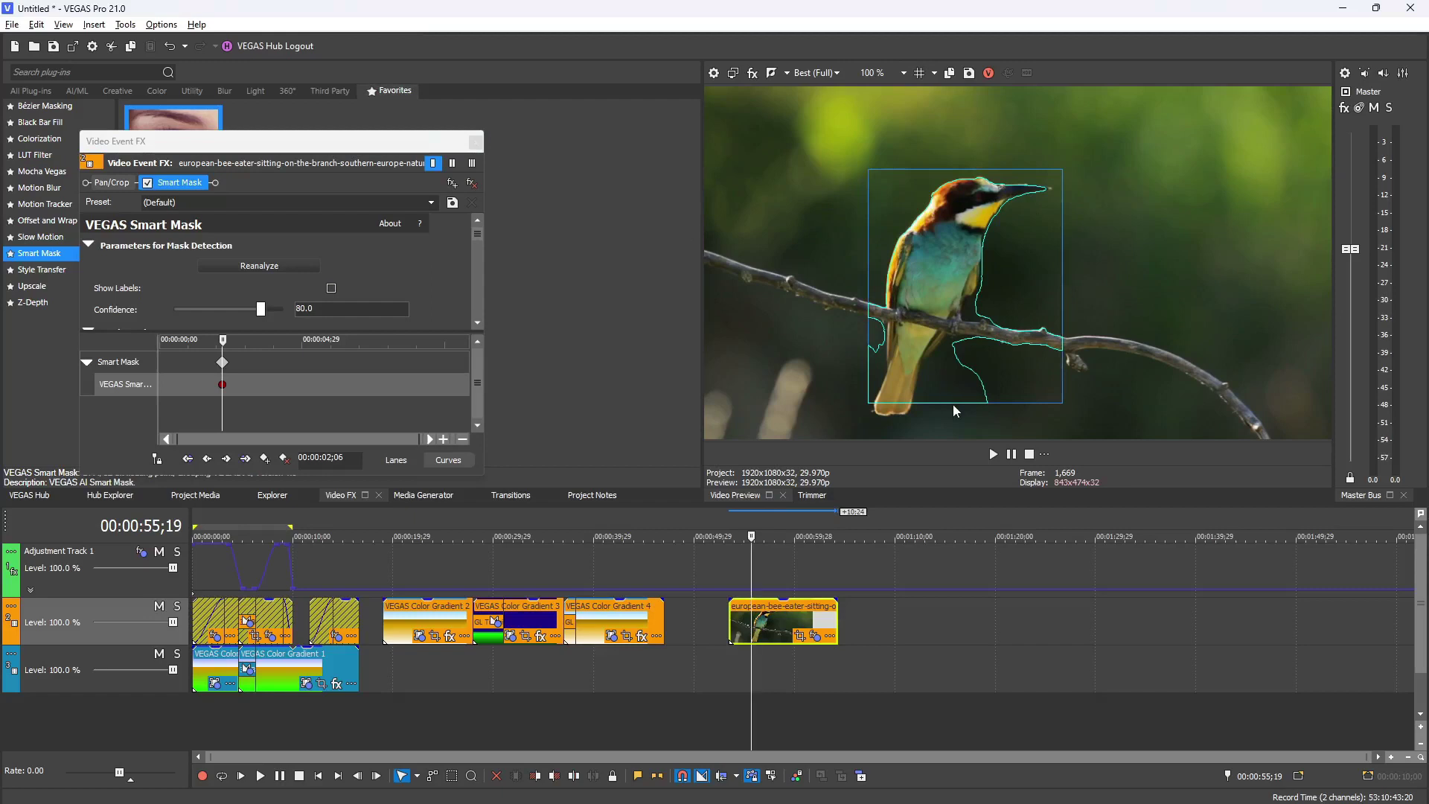
{"action": "left_click", "coordinate": [471, 184]}
{"action": "left_click", "coordinate": [475, 141]}
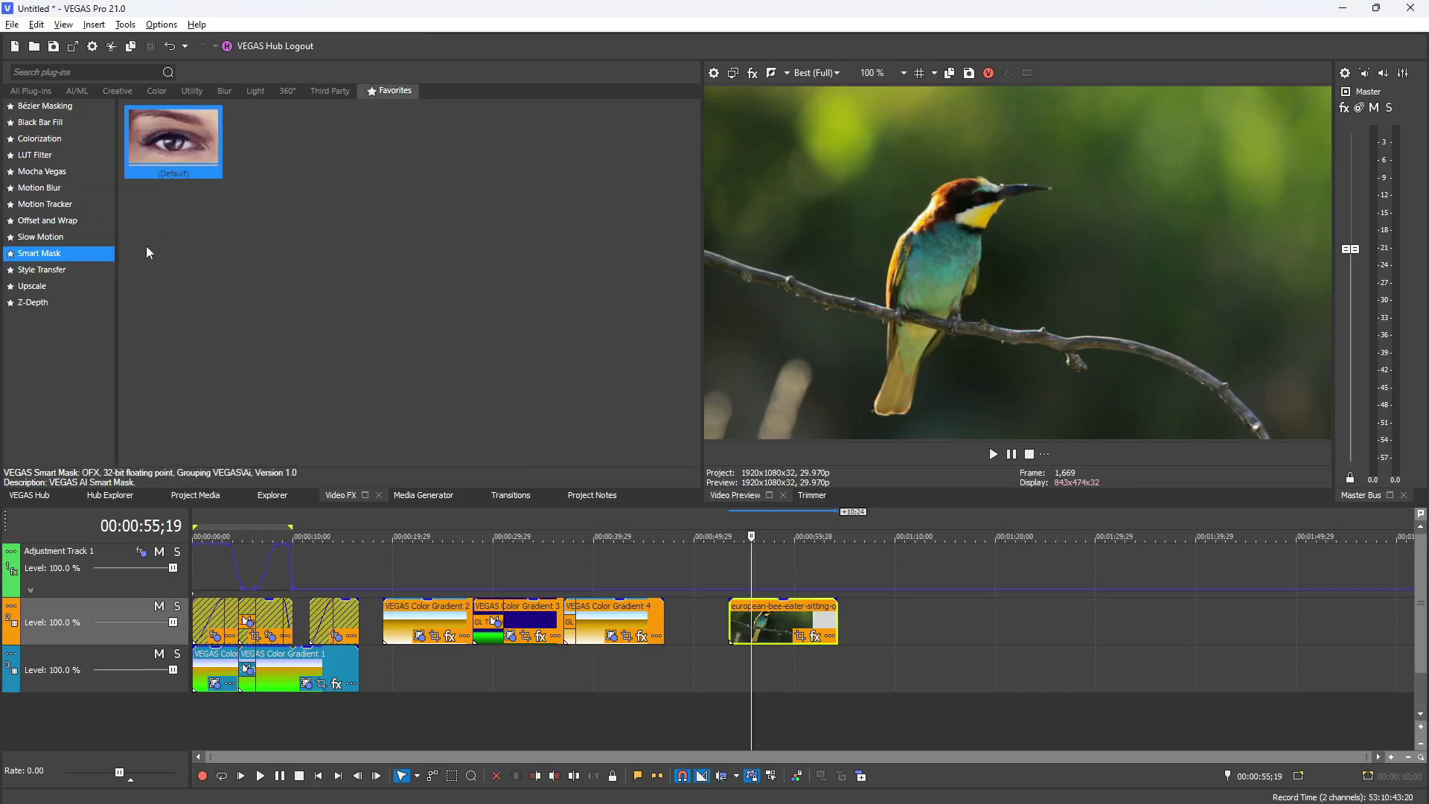
- Drop the Z-Depth (Default) preset on the bee-eater clip, making the bird a black silhouette
{"action": "left_click", "coordinate": [37, 303]}
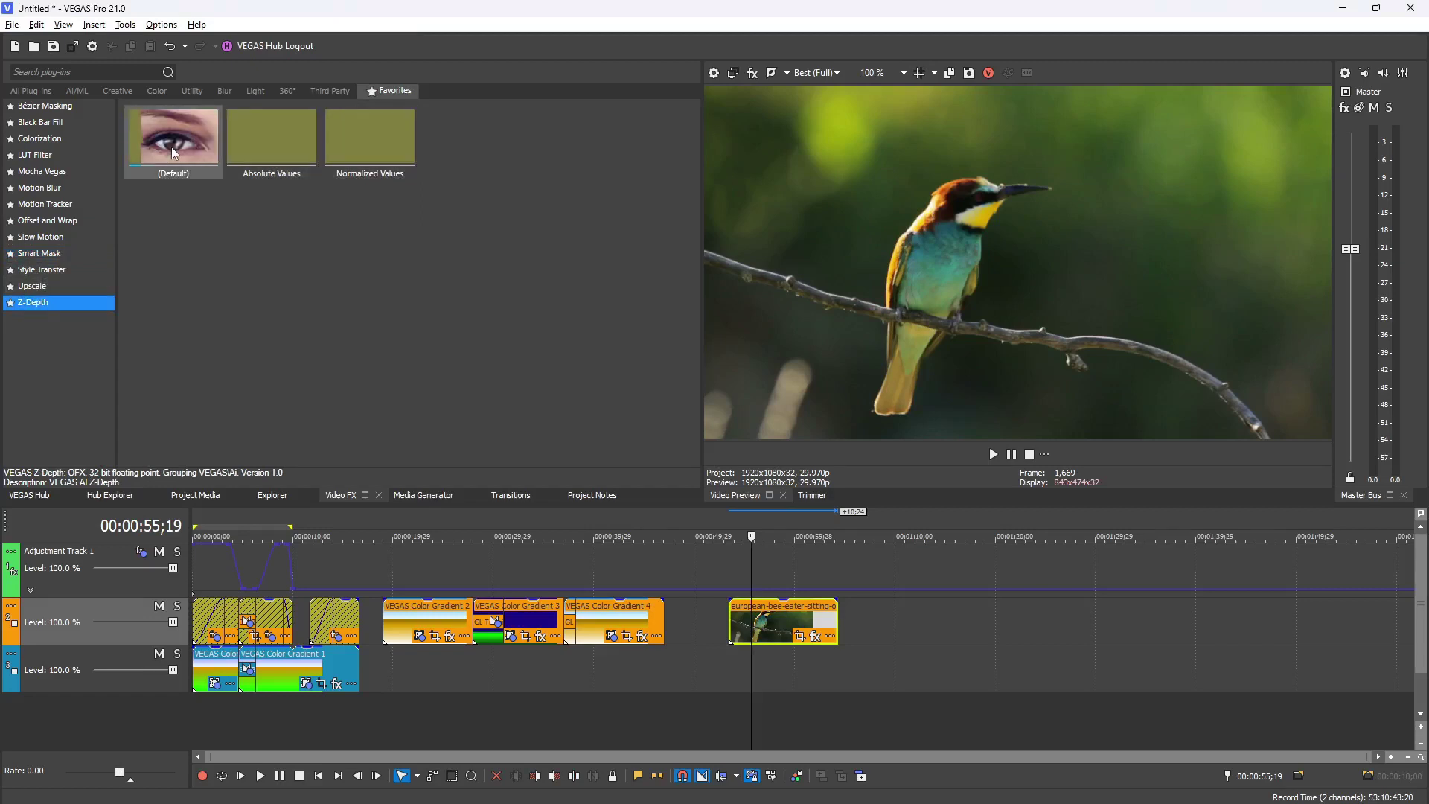
{"action": "left_click_drag", "start_coordinate": [170, 146], "coordinate": [766, 632]}
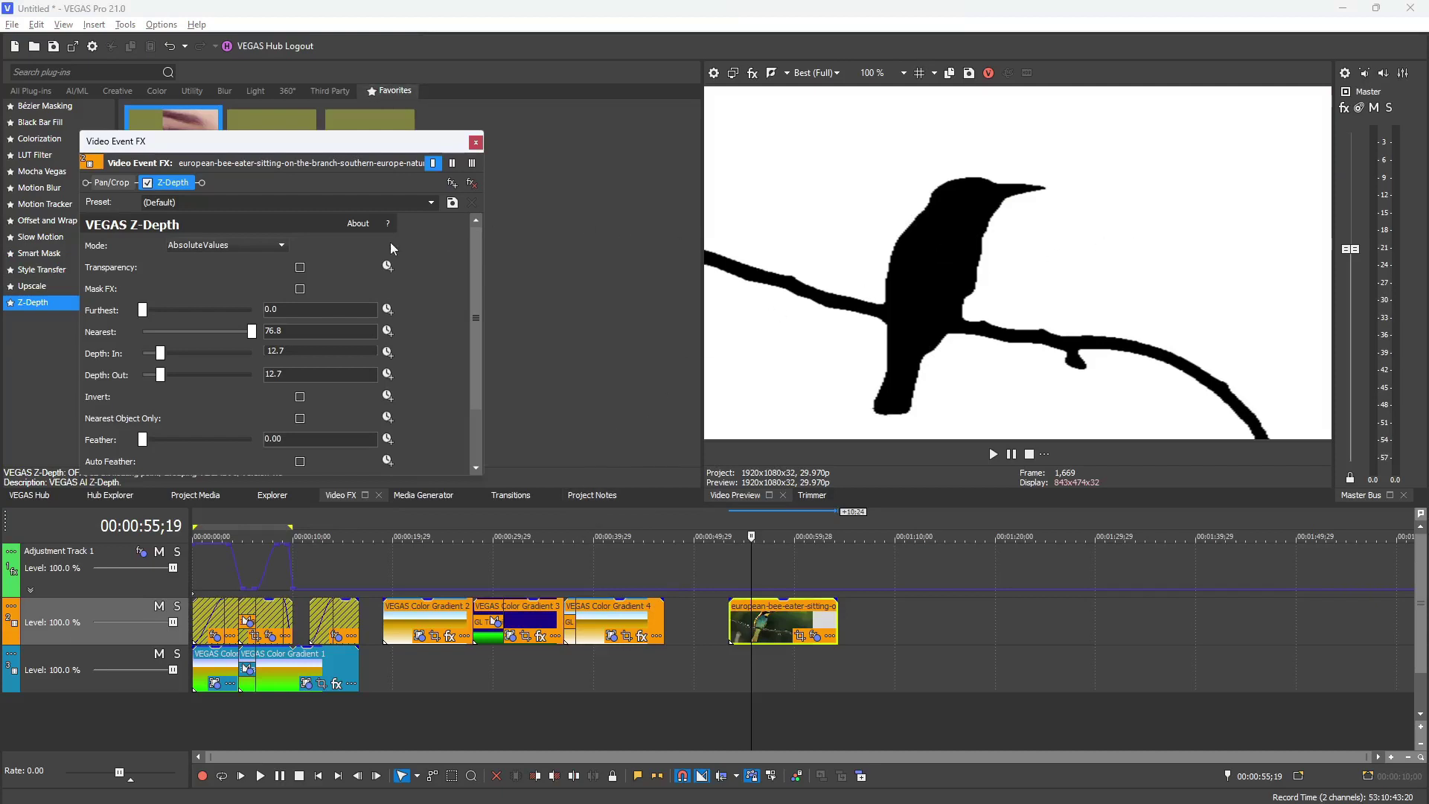
{"action": "left_click_drag", "start_coordinate": [477, 292], "coordinate": [503, 132]}
{"action": "left_click", "coordinate": [471, 184]}
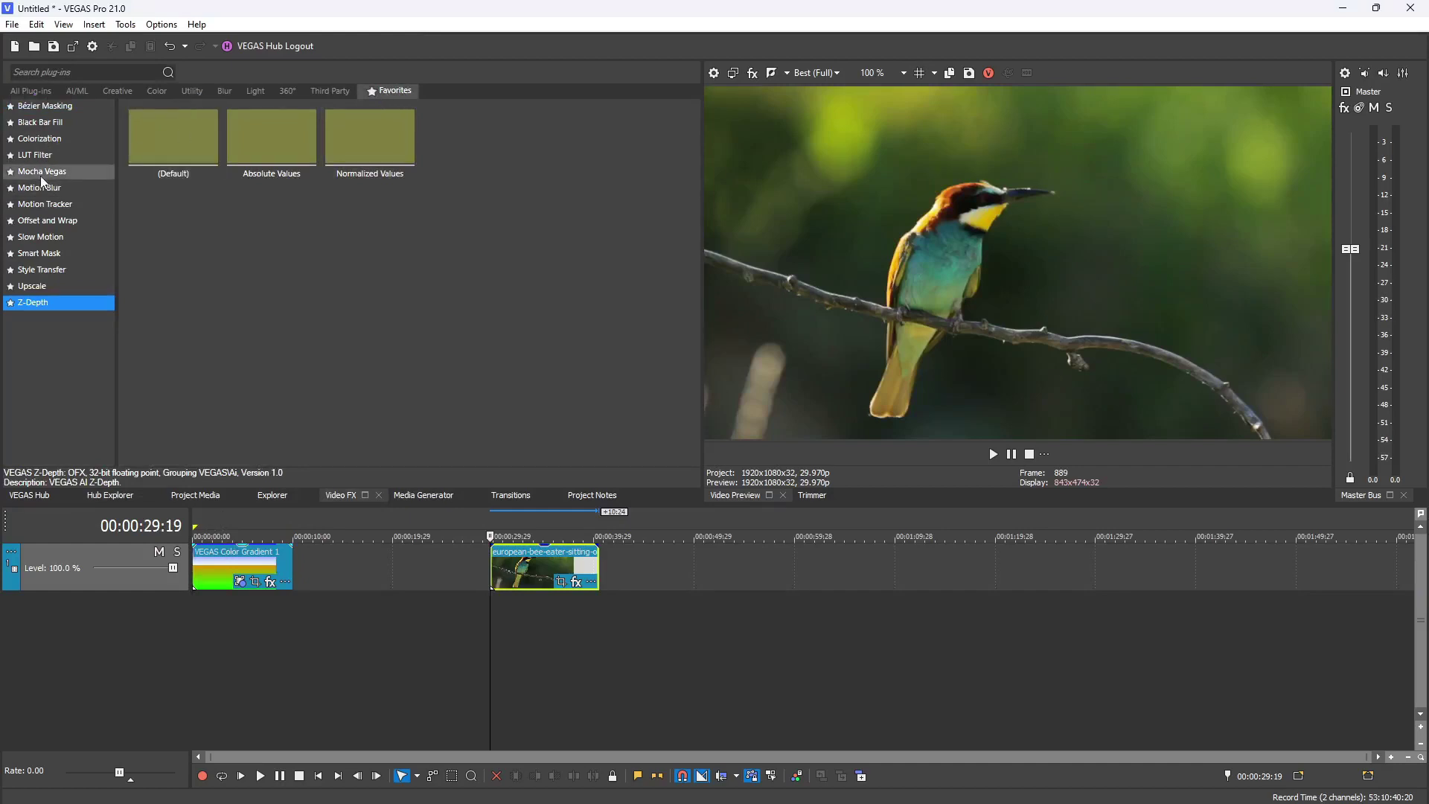
- Apply Mocha Vegas to the bee-eater clip, expand Tracking Data and Matte, and launch the Mocha UI
{"action": "left_click", "coordinate": [41, 175]}
{"action": "left_click_drag", "start_coordinate": [167, 130], "coordinate": [534, 570]}
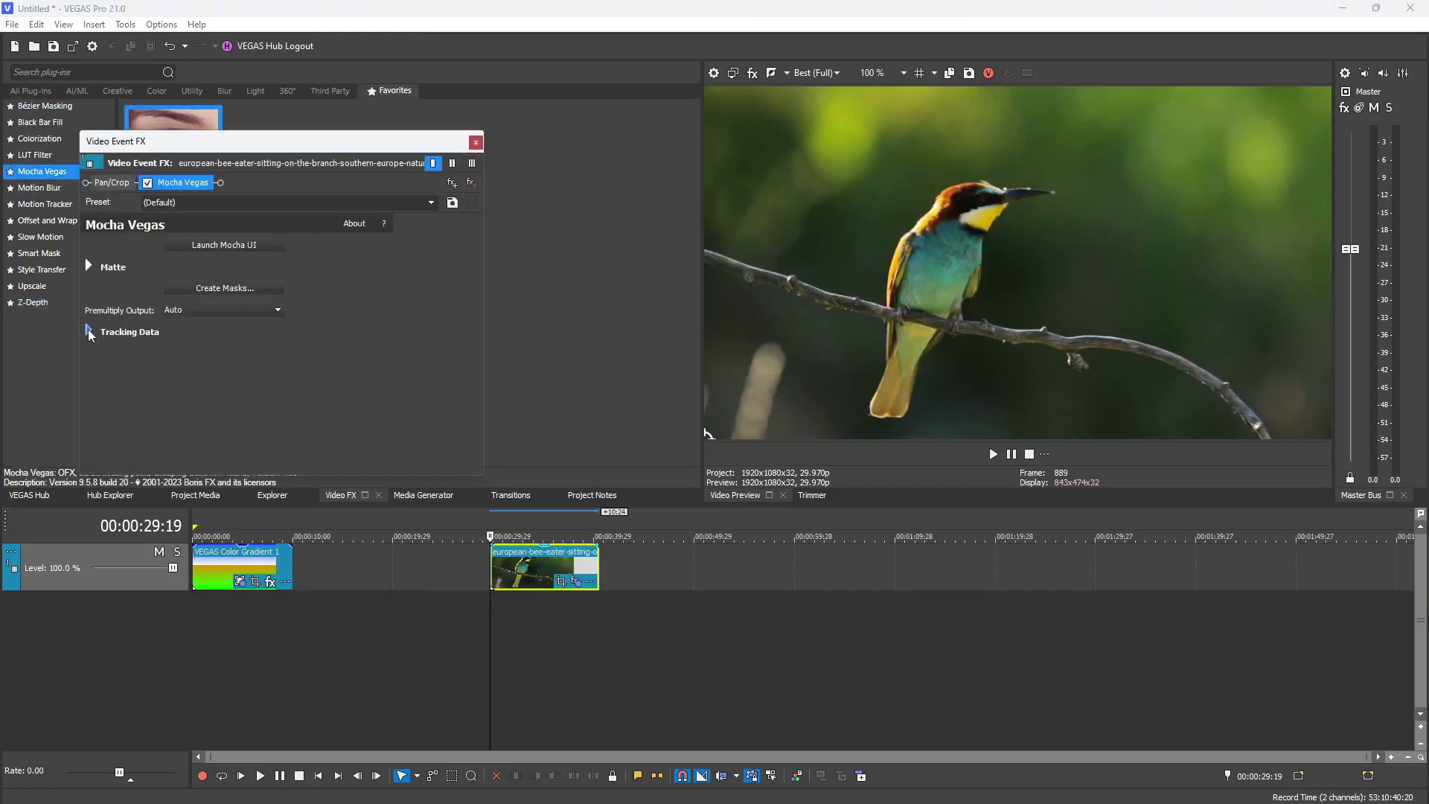
{"action": "left_click", "coordinate": [88, 330]}
{"action": "left_click", "coordinate": [89, 267]}
{"action": "left_click_drag", "start_coordinate": [477, 262], "coordinate": [319, 195]}
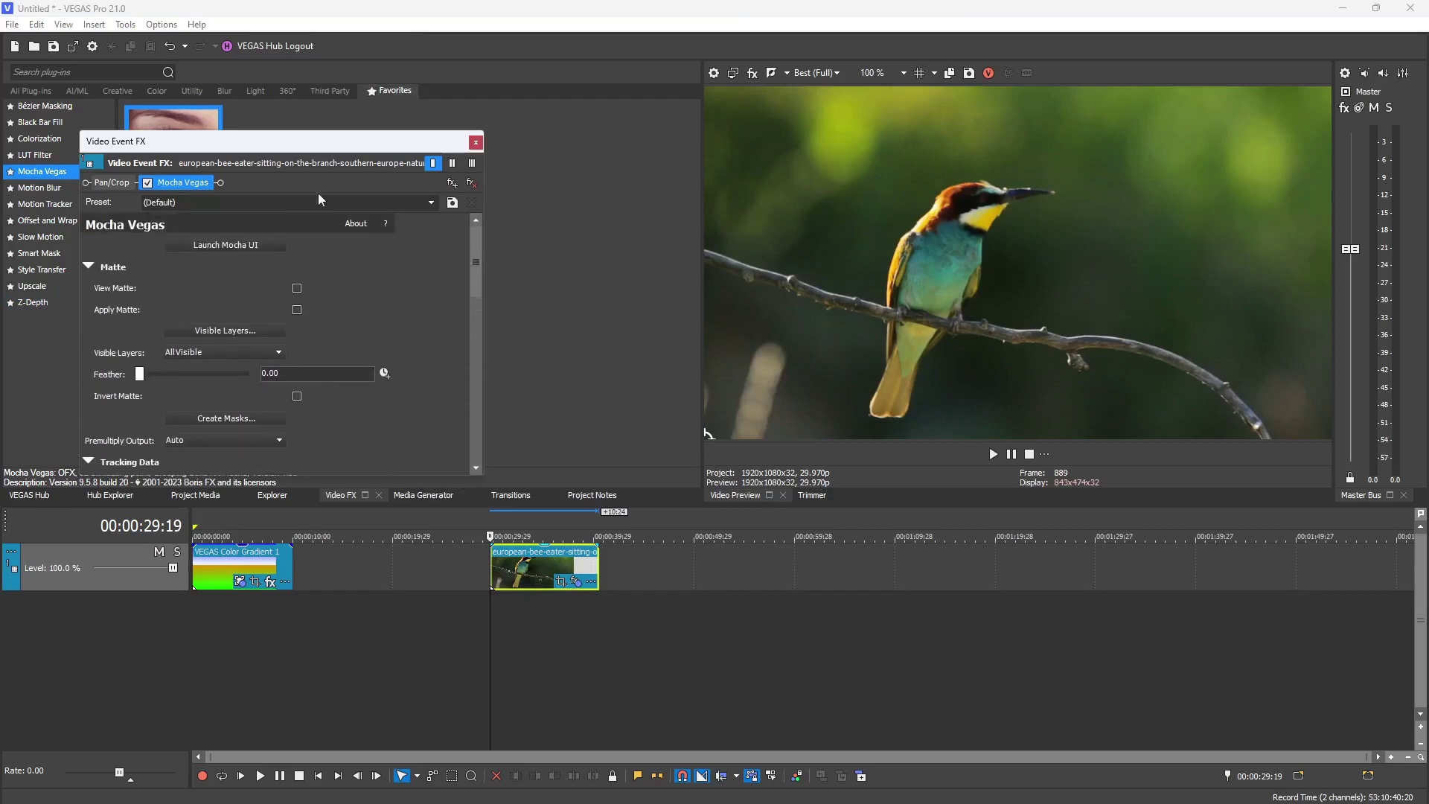
{"action": "left_click", "coordinate": [240, 244]}
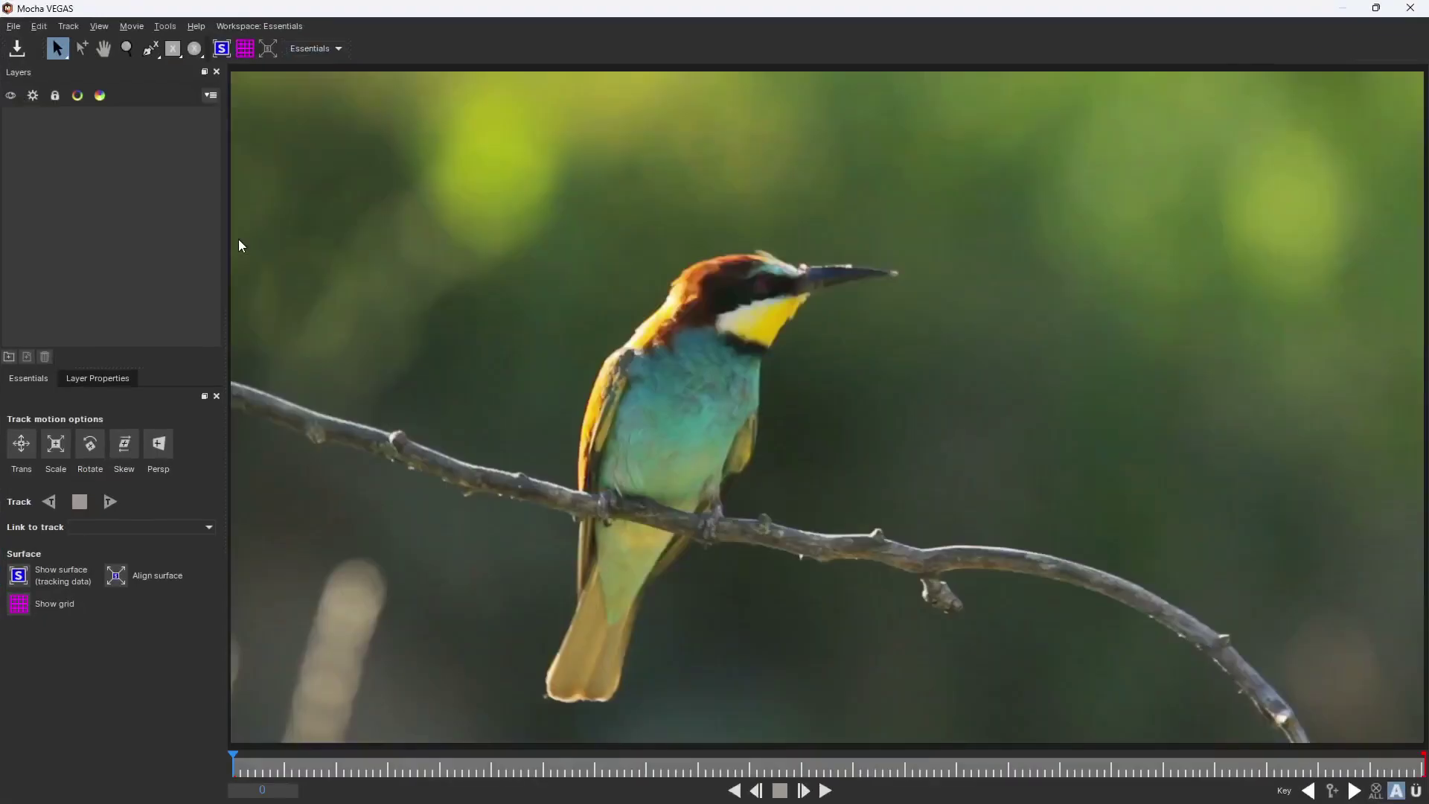
{"action": "left_click", "coordinate": [256, 27]}
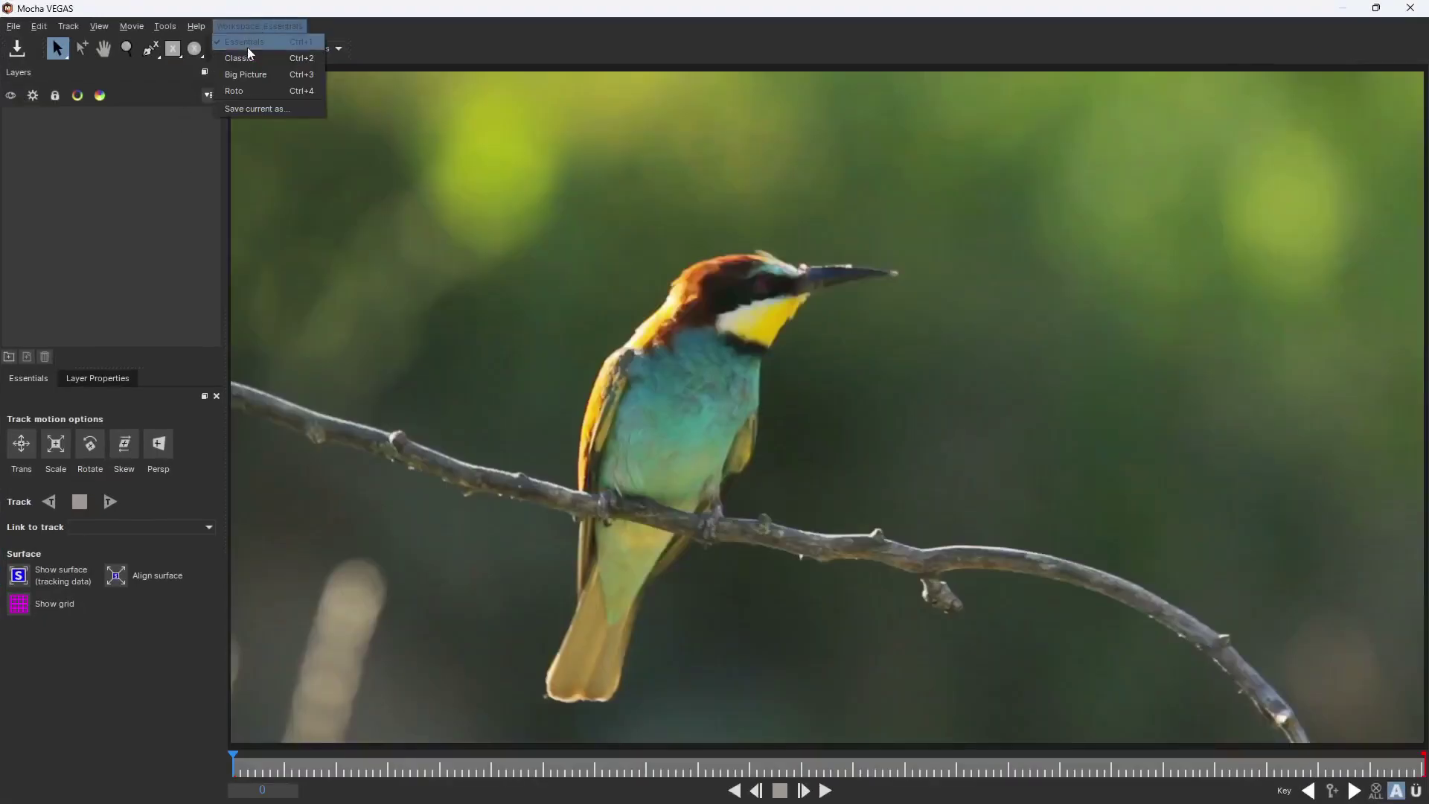
{"action": "left_click", "coordinate": [248, 46]}
{"action": "left_click", "coordinate": [253, 26]}
{"action": "left_click", "coordinate": [246, 74]}
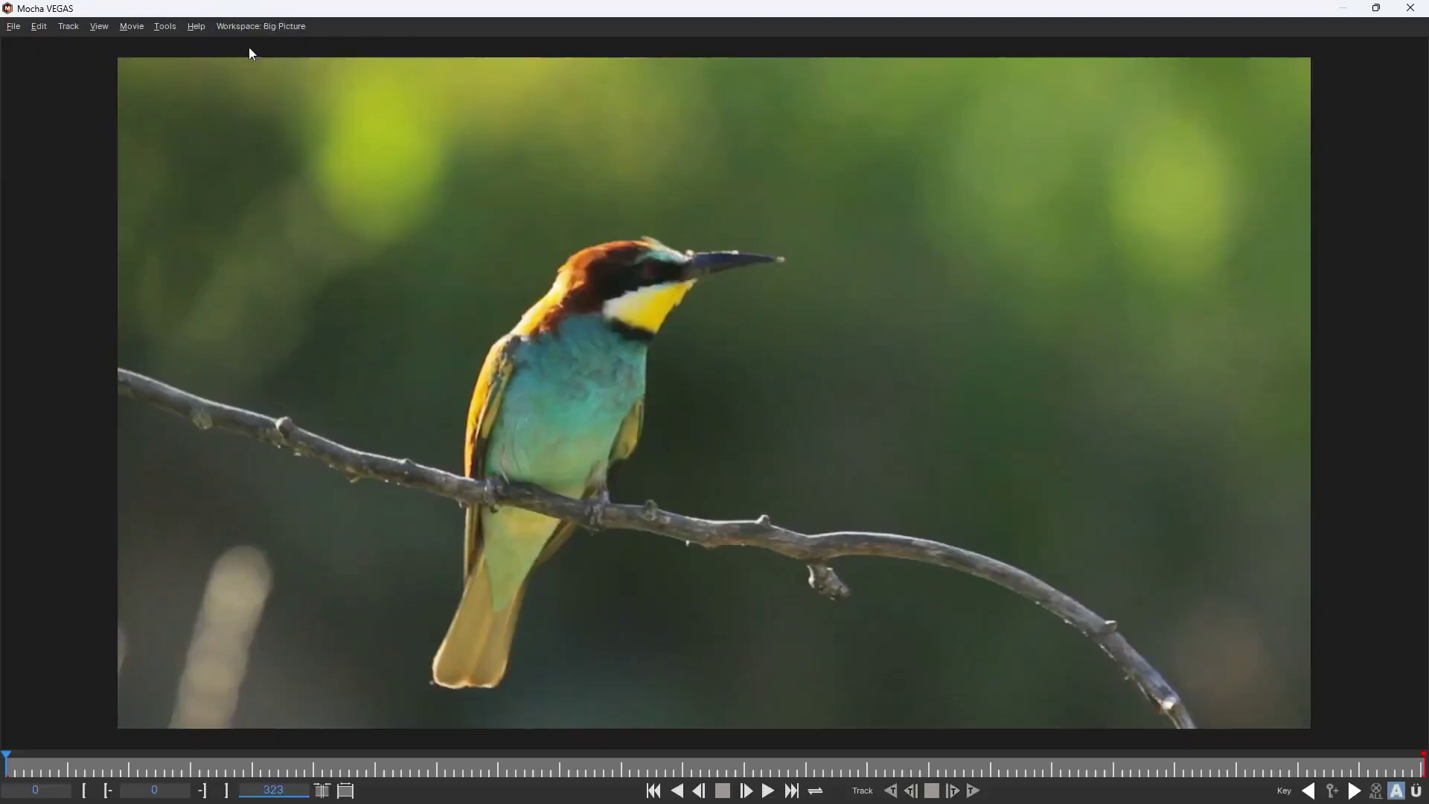
{"action": "left_click", "coordinate": [246, 27]}
{"action": "left_click", "coordinate": [243, 92]}
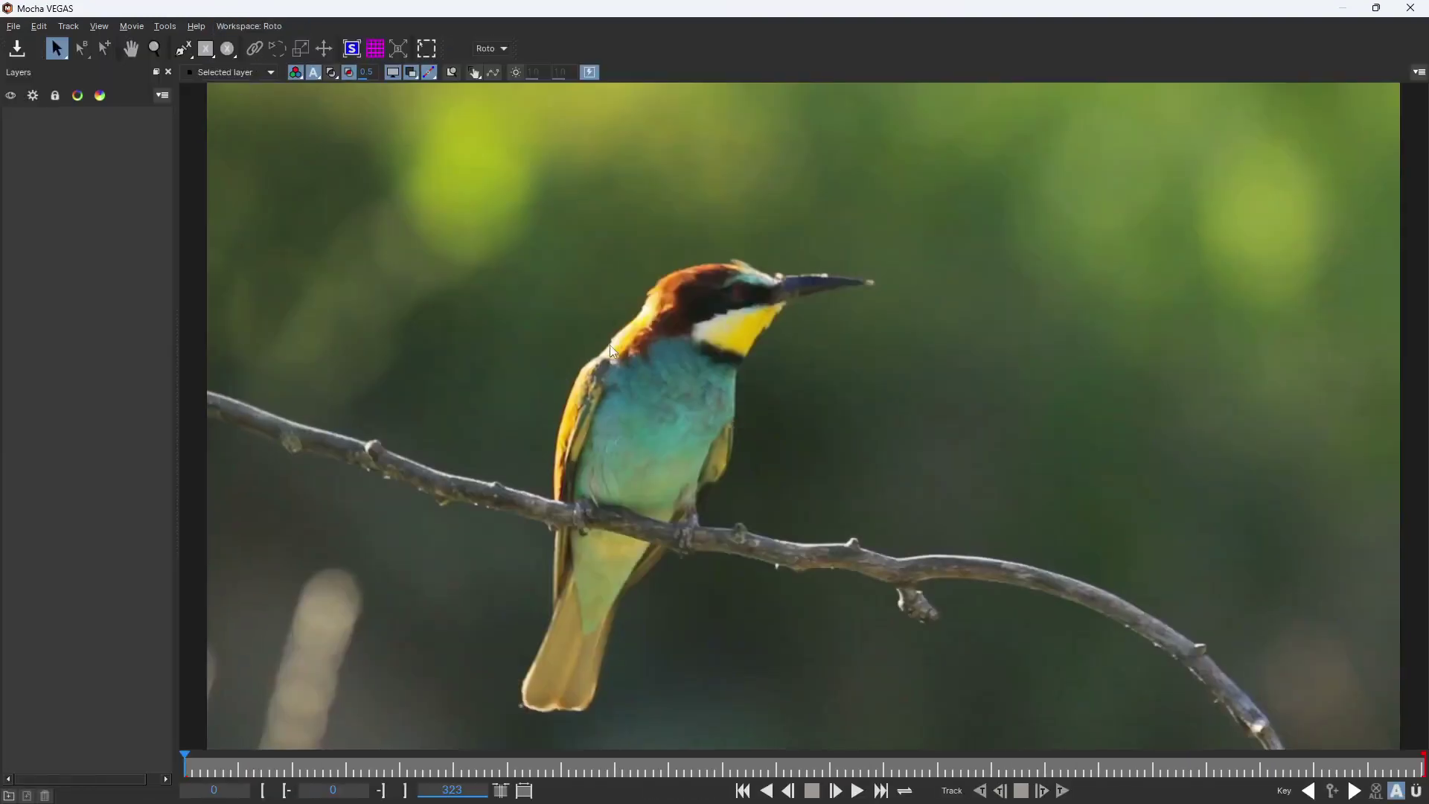
{"action": "scroll", "coordinate": [610, 345], "scroll_direction": "down", "scroll_amount": 2}
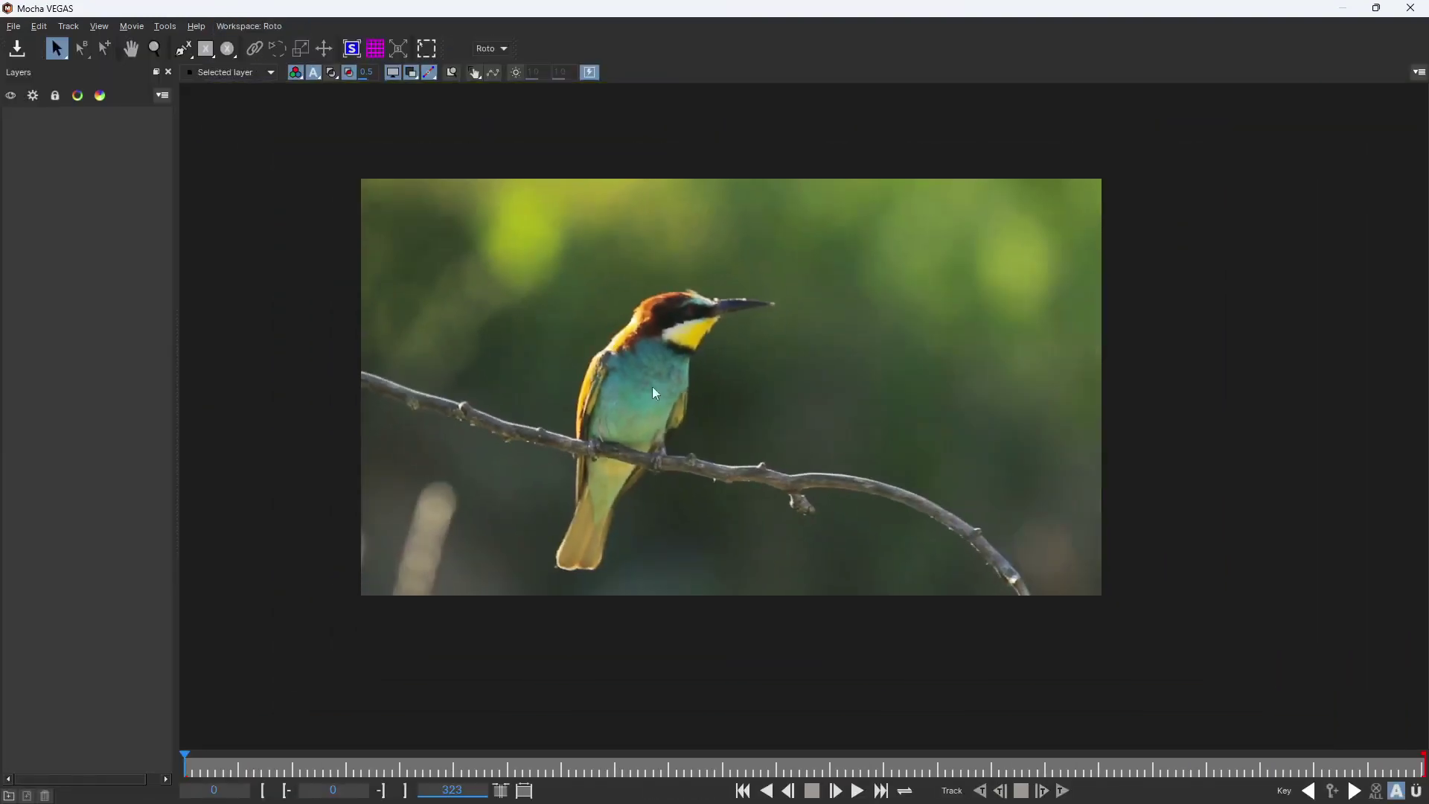
{"action": "left_click", "coordinate": [245, 26]}
{"action": "left_click", "coordinate": [237, 42]}
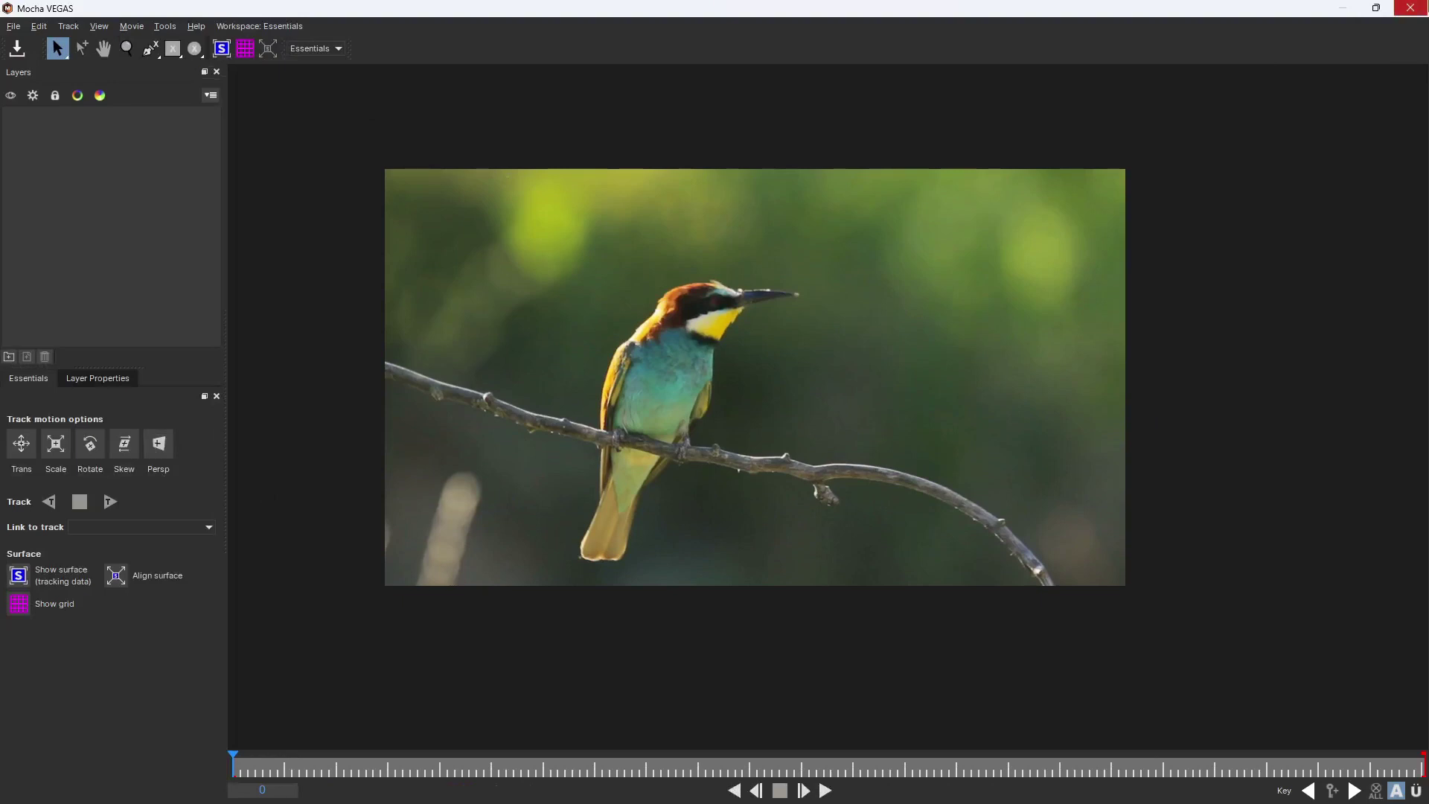
- Close the Mocha VEGAS window to return to the bee-eater clip's Mocha Vegas effect settings
{"action": "left_click", "coordinate": [1410, 7]}
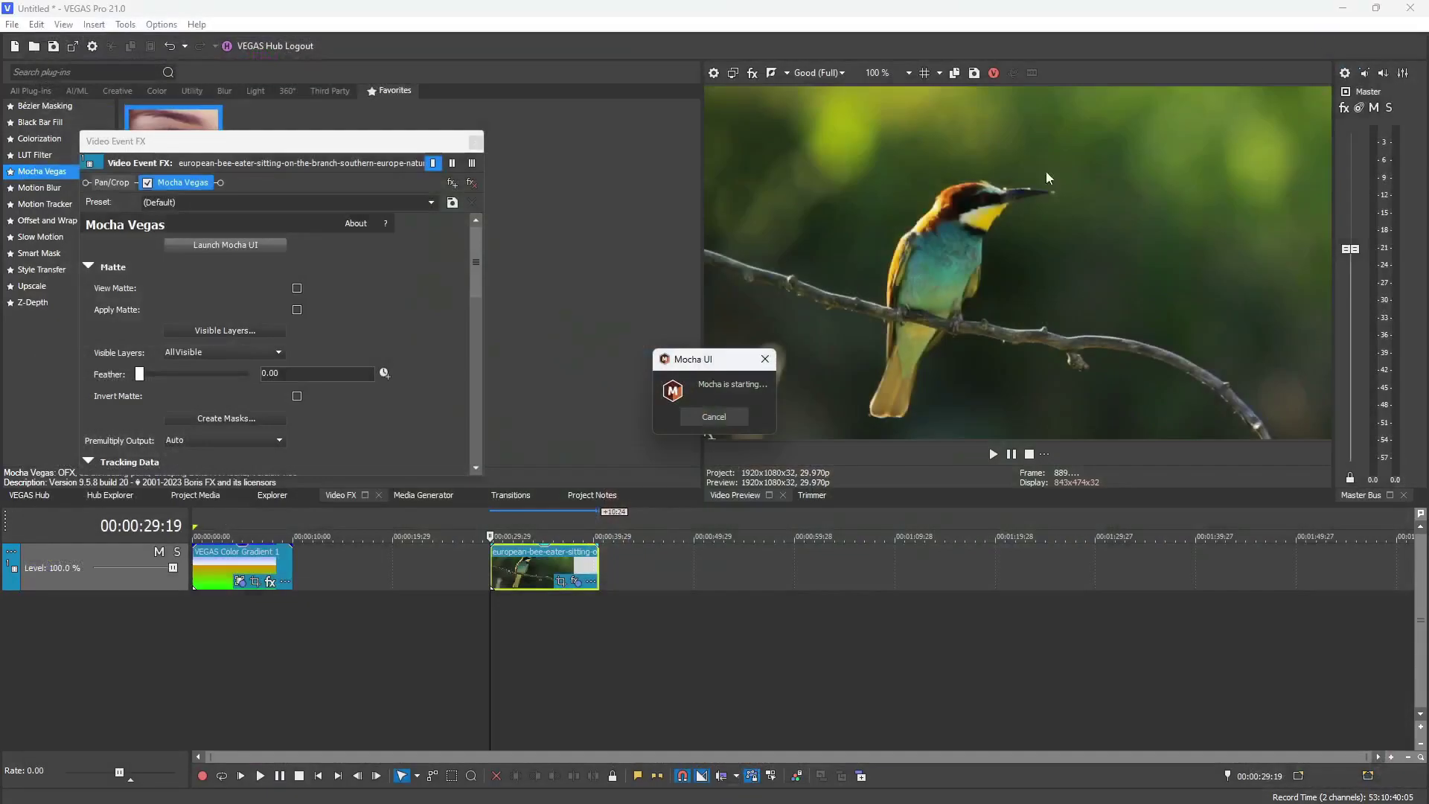